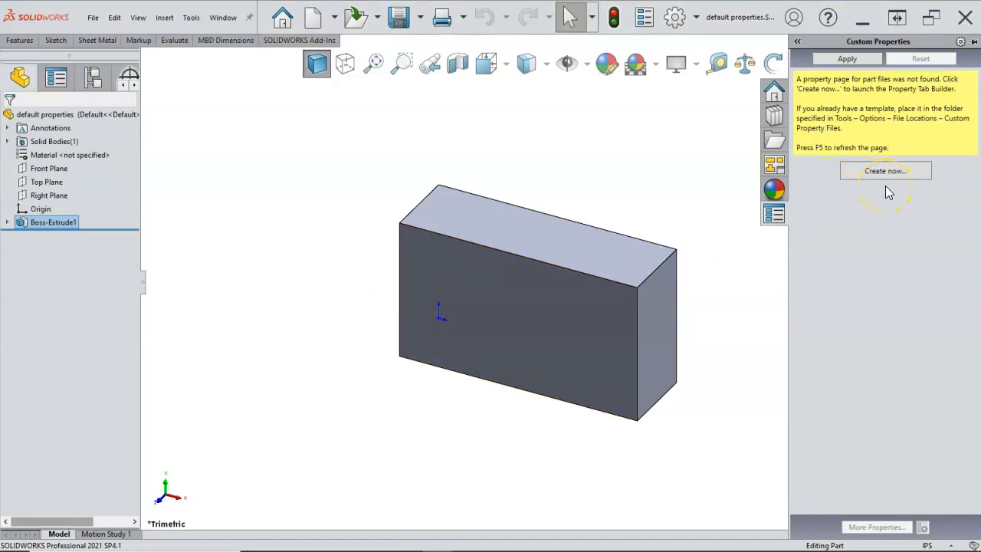
Launch the Property Tab Builder to create a part property page and move its window up
left_click(642, 20)
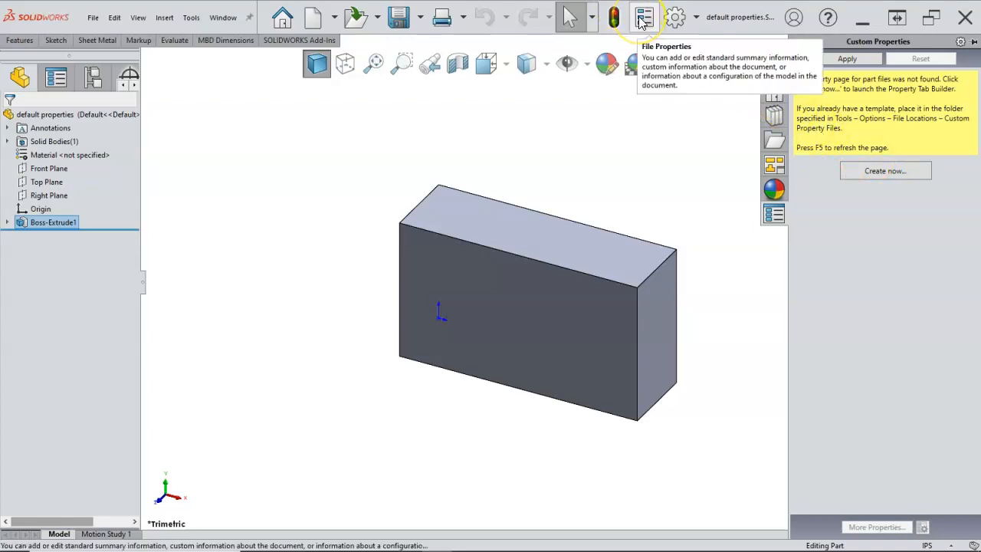
left_click(911, 199)
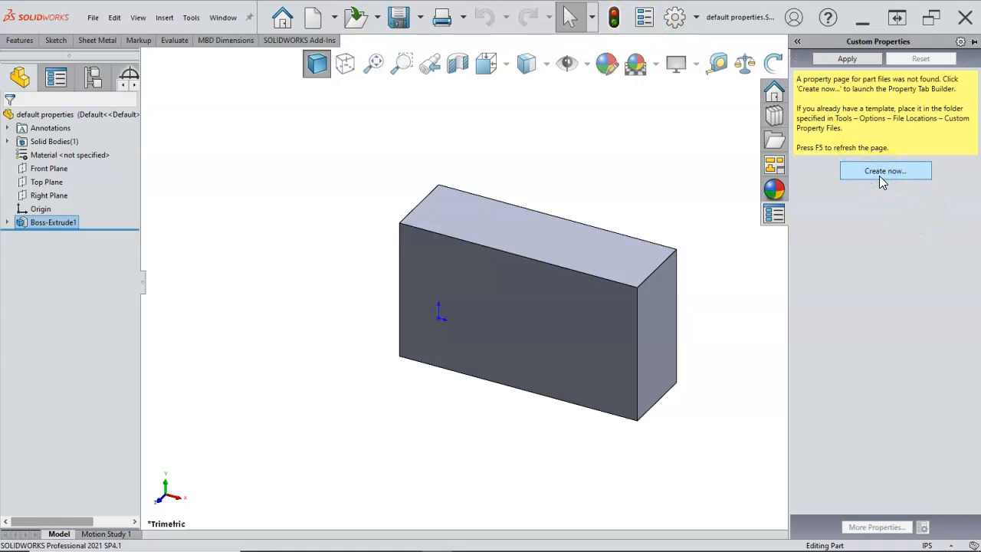
left_click(378, 87)
left_click_drag(379, 86, 477, 17)
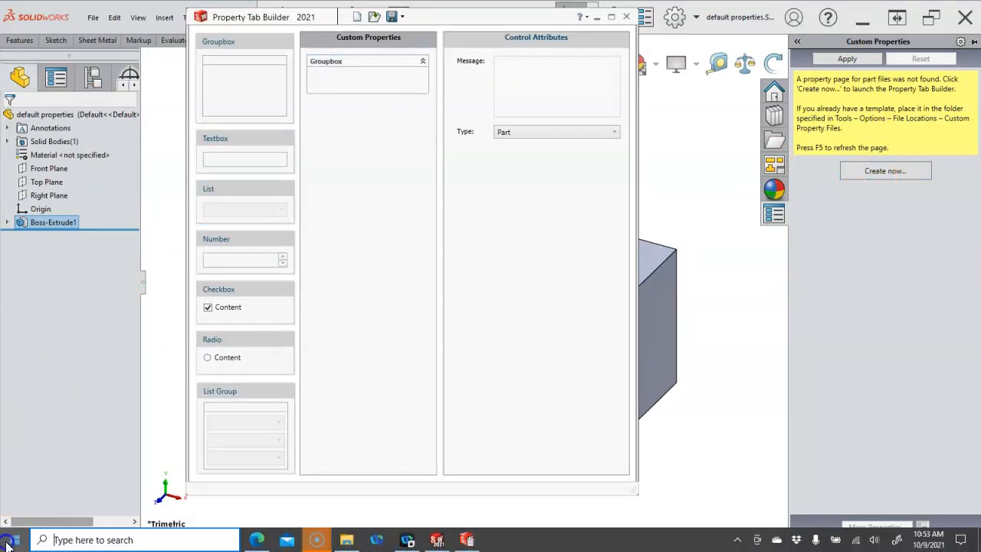
Look up the Property Tab Builder among the installed SOLIDWORKS Tools 2021 programs in Windows
left_click(14, 539)
left_click(60, 356)
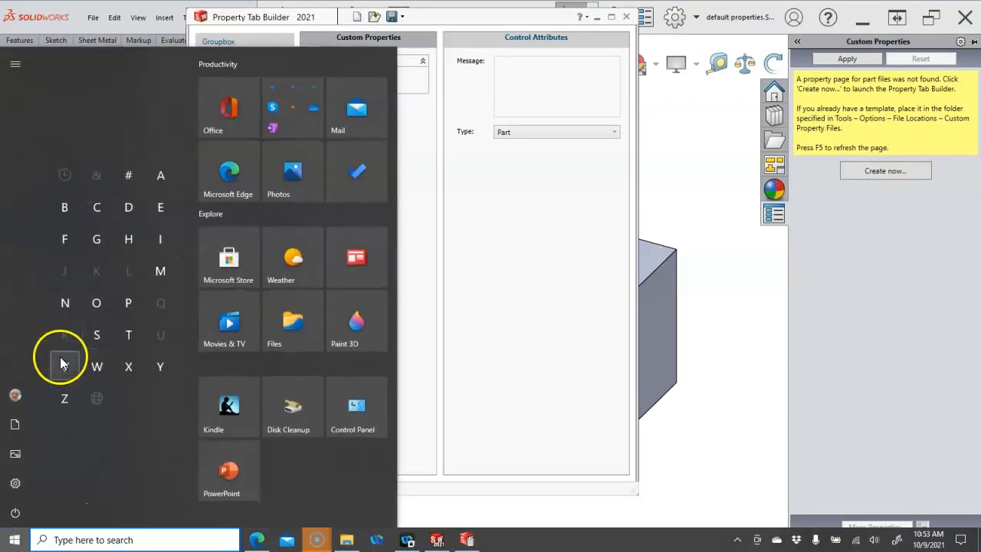
left_click(96, 337)
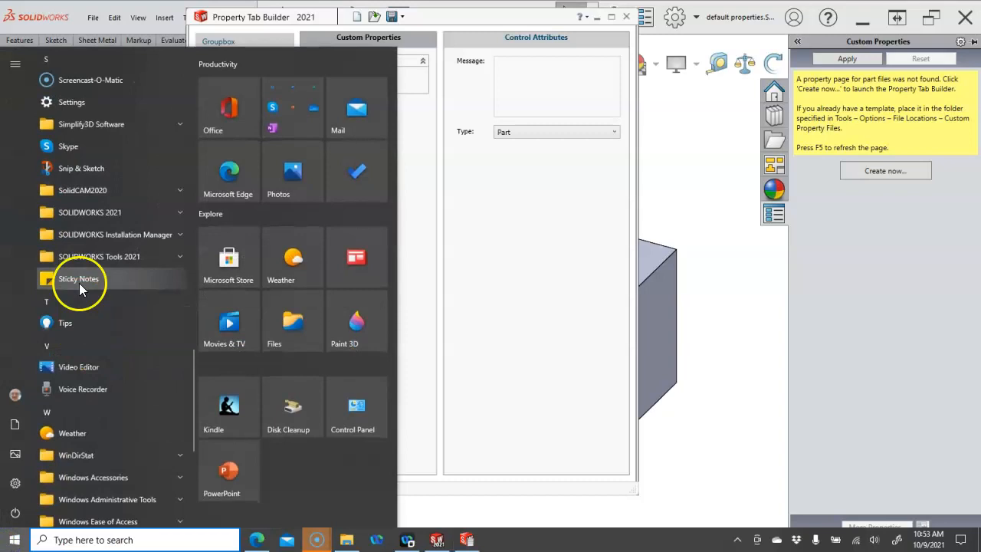
left_click(179, 257)
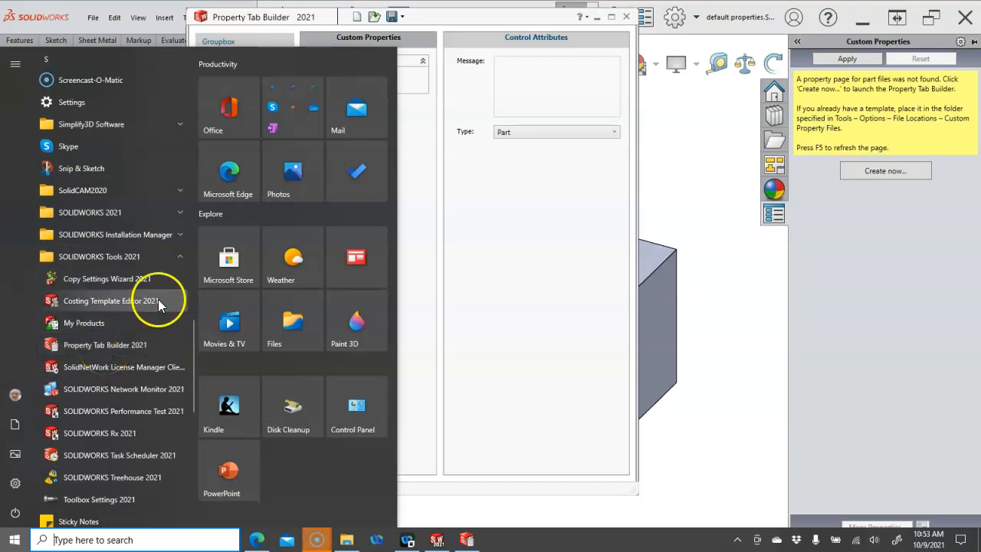
left_click(514, 17)
Change the caption of the group box to Parts
left_click(316, 83)
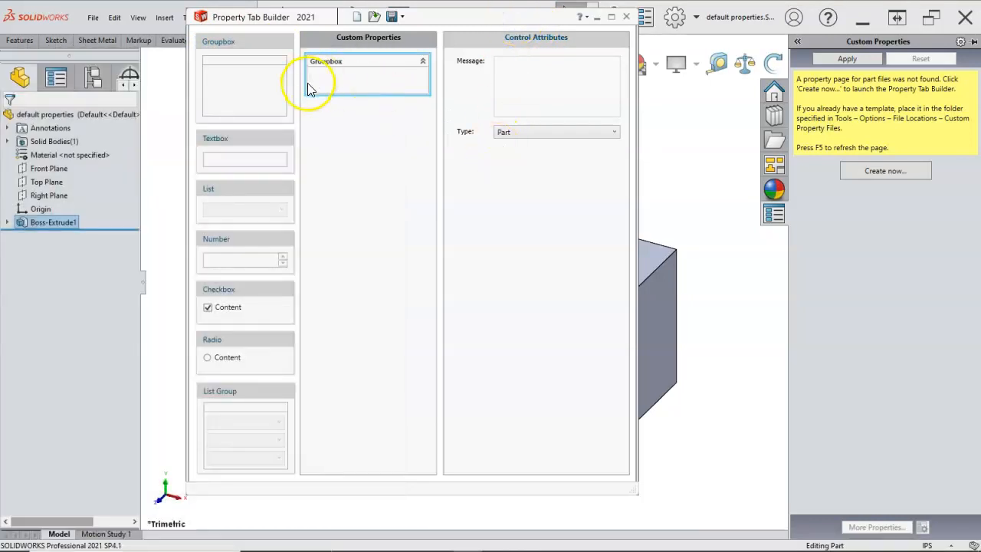
left_click(345, 68)
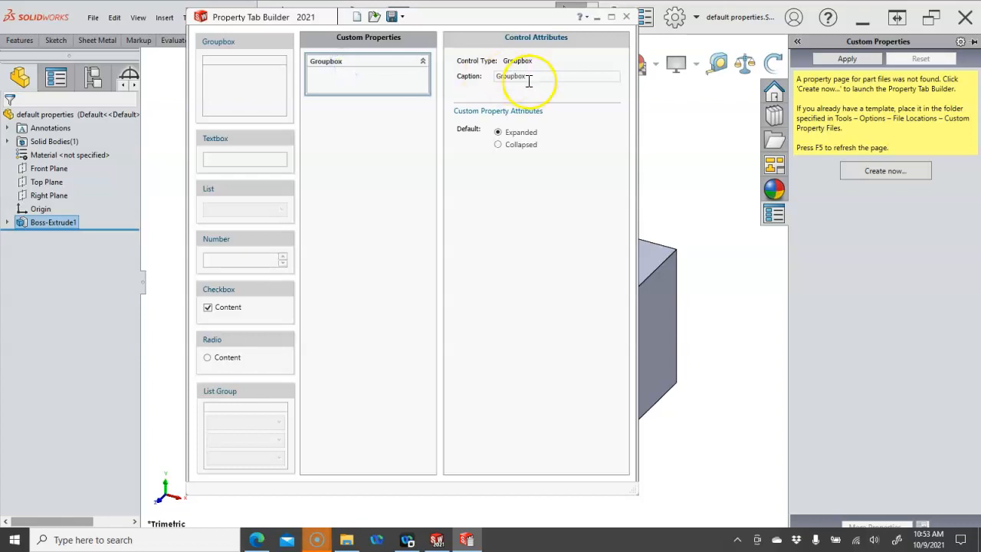
left_click_drag(530, 76, 477, 76)
type("Parts")
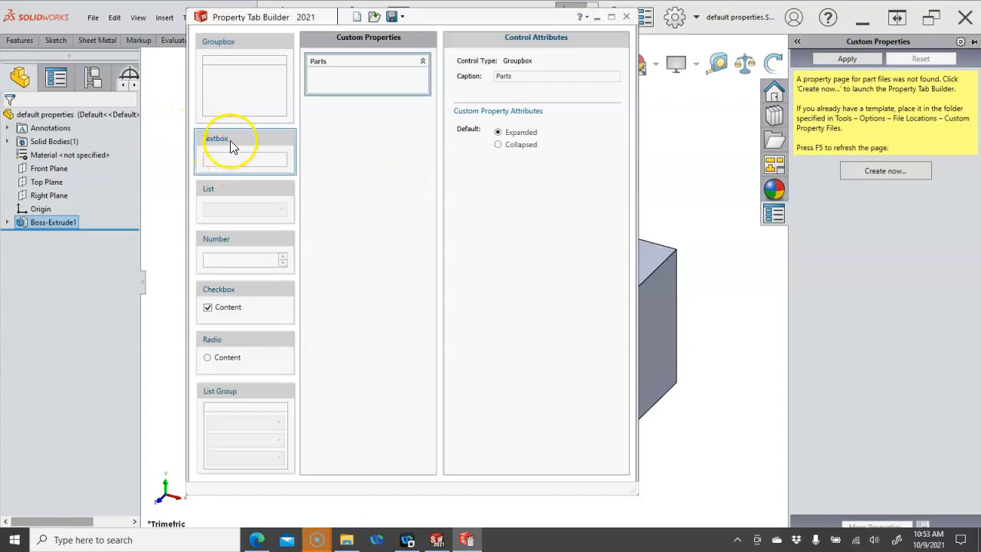
Add a textbox to the Parts group with property name Part and value XXX-000, shown on the configuration-specific tab
left_click_drag(232, 145, 338, 87)
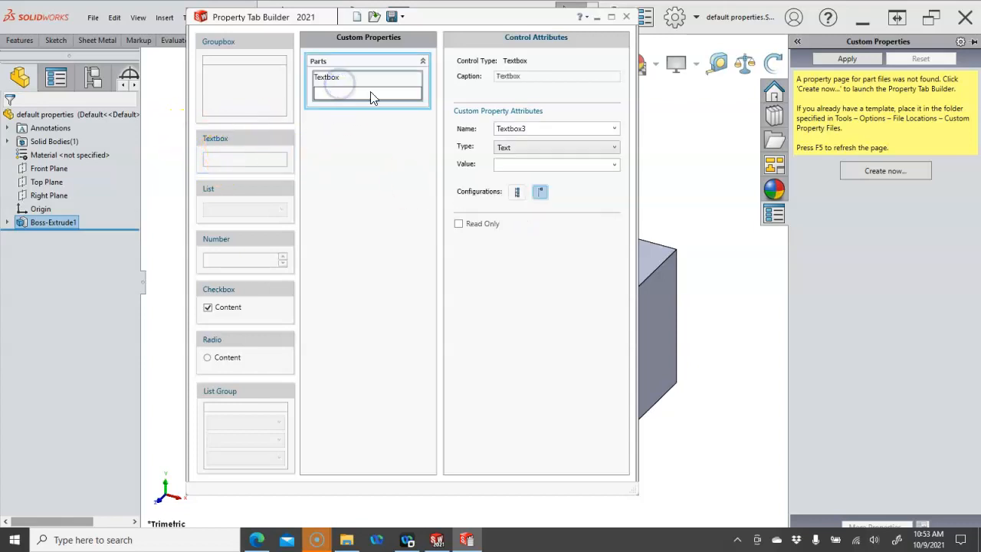
double_click(498, 128)
type("Part")
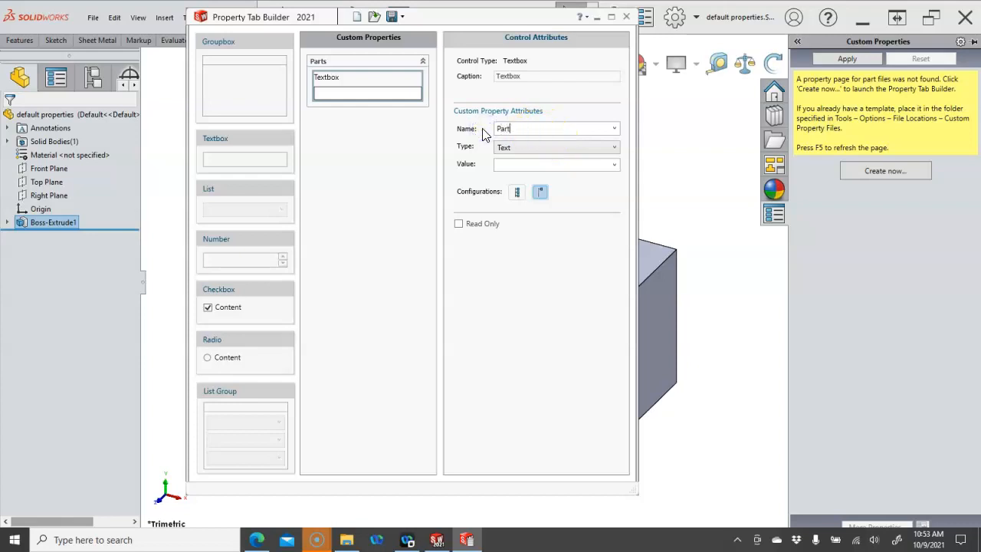
left_click(506, 163)
left_click(533, 196)
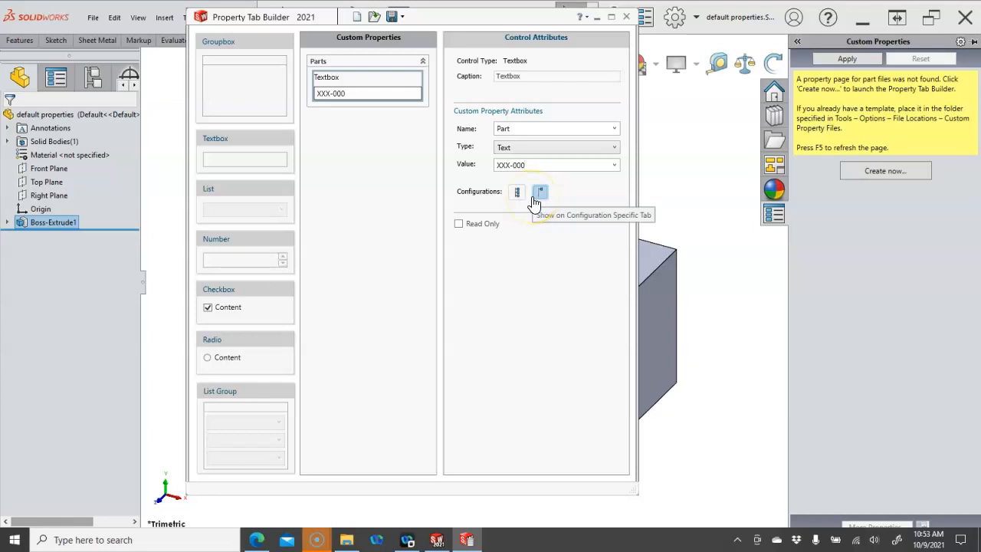
left_click(539, 198)
left_click(515, 194)
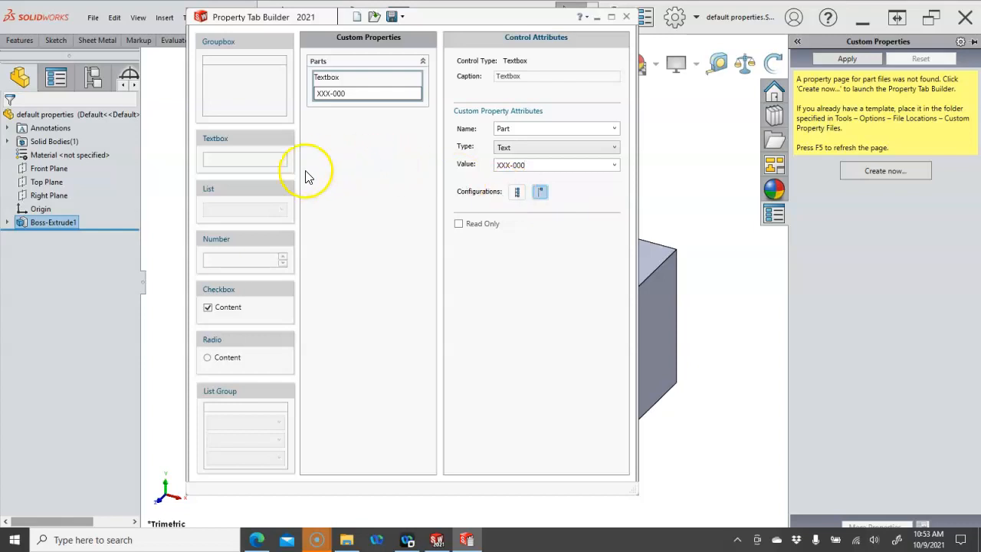
Add a second textbox to the Parts group with property name Material, type Text and value [SW-Material]
left_click_drag(226, 145, 333, 127)
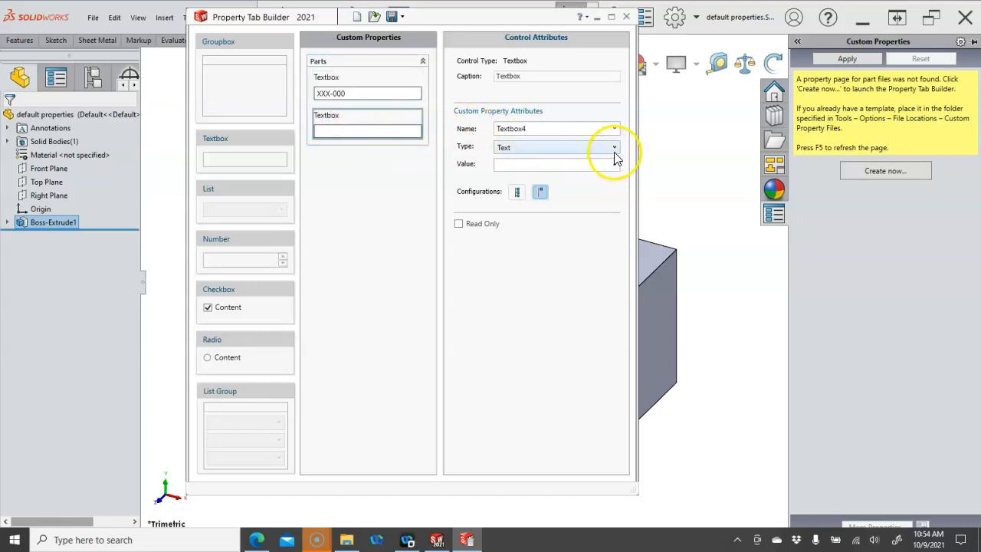
left_click(614, 130)
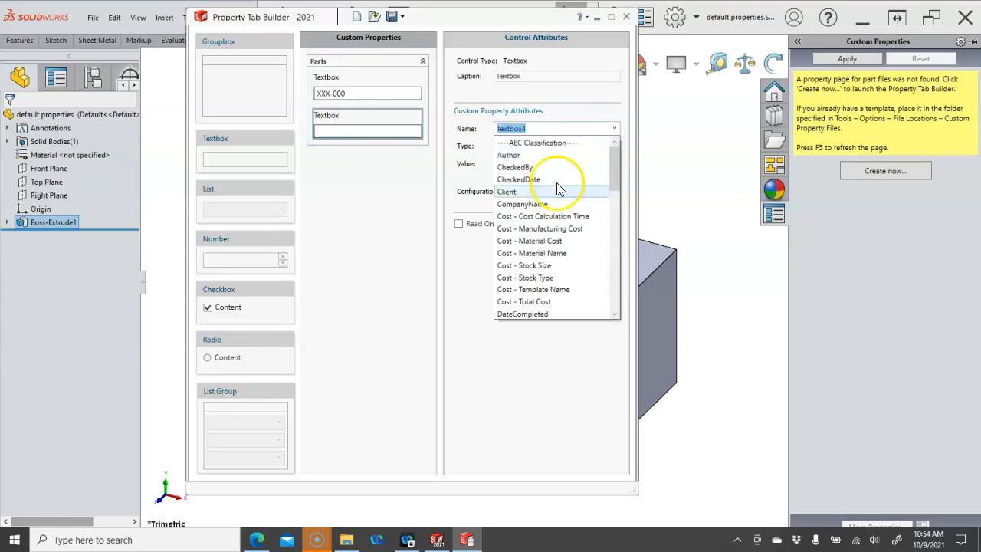
scroll(553, 224, "down", 9)
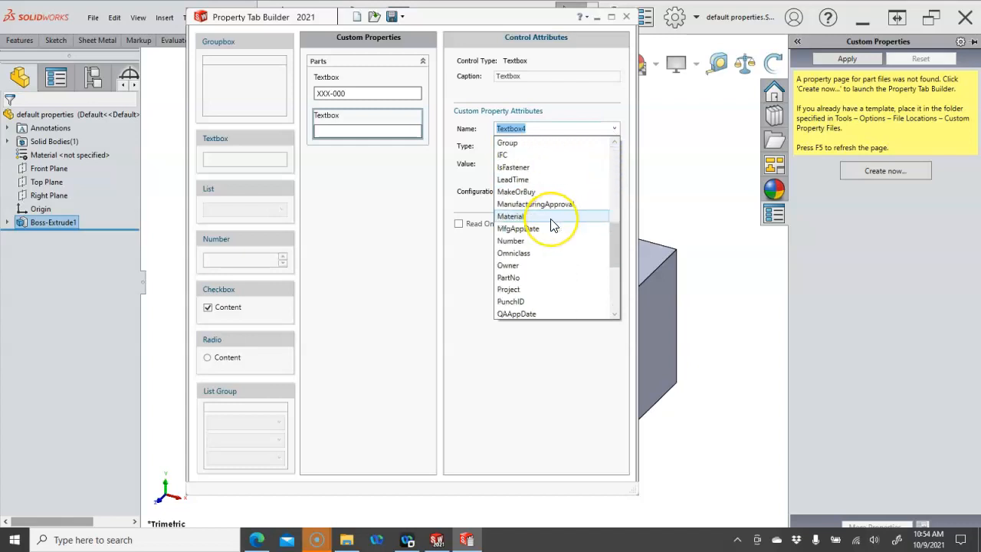
left_click(551, 218)
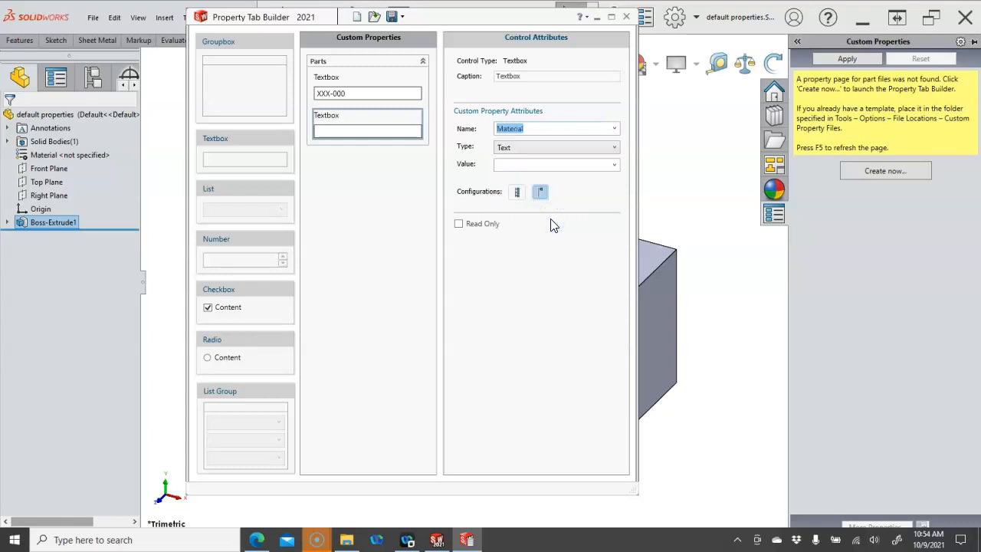
left_click(562, 148)
left_click(562, 148)
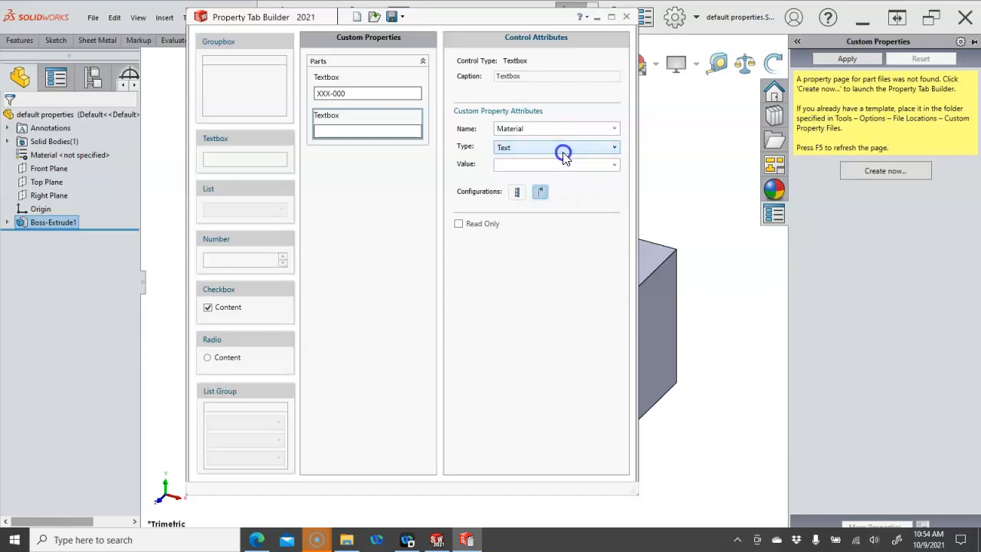
left_click(616, 166)
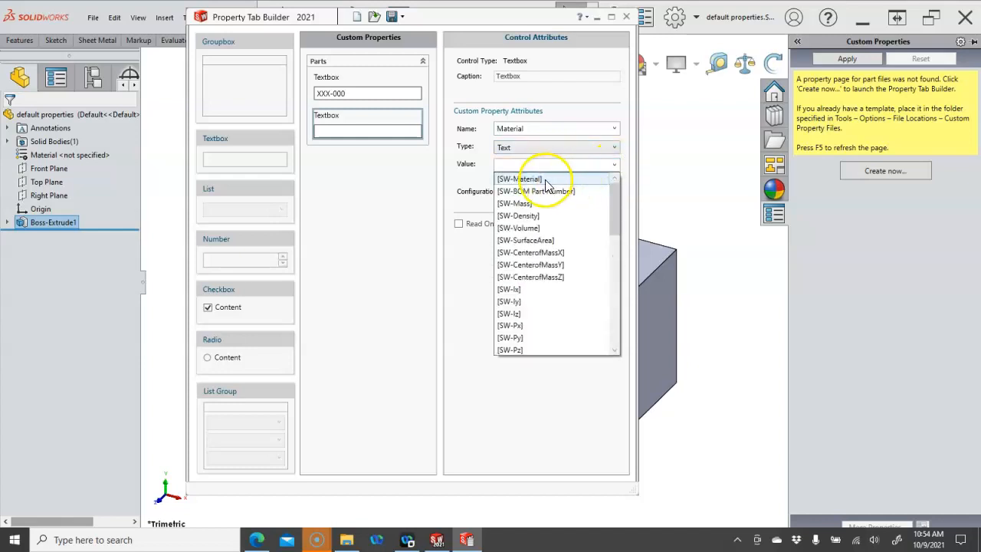
left_click(544, 179)
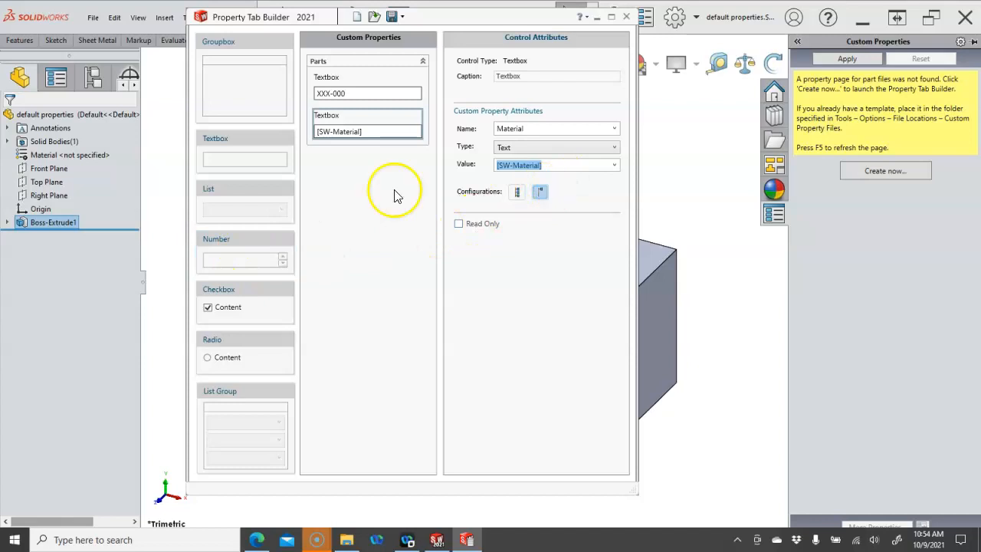
Add a third textbox below the material one in the Parts group and name its property Rev
left_click_drag(232, 146, 351, 167)
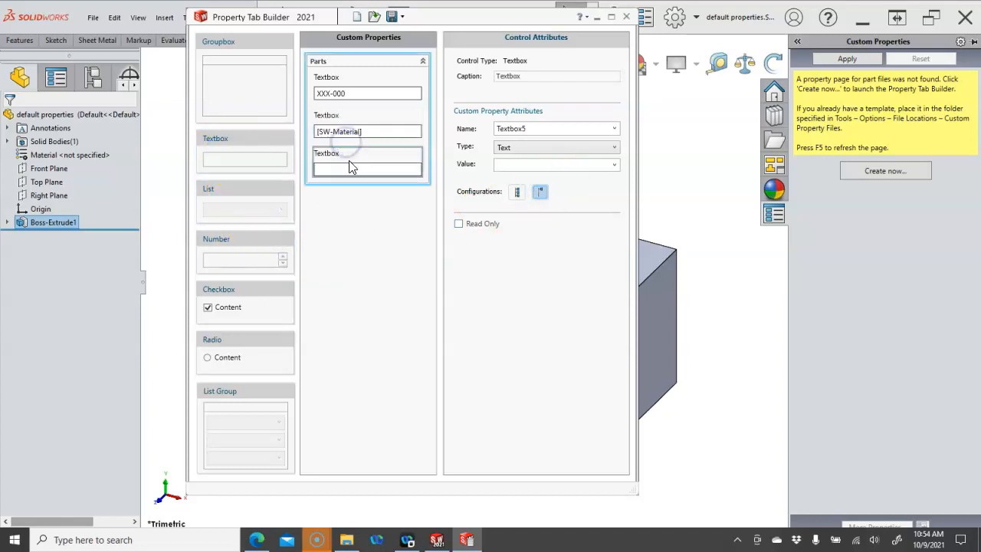
double_click(497, 129)
type("F")
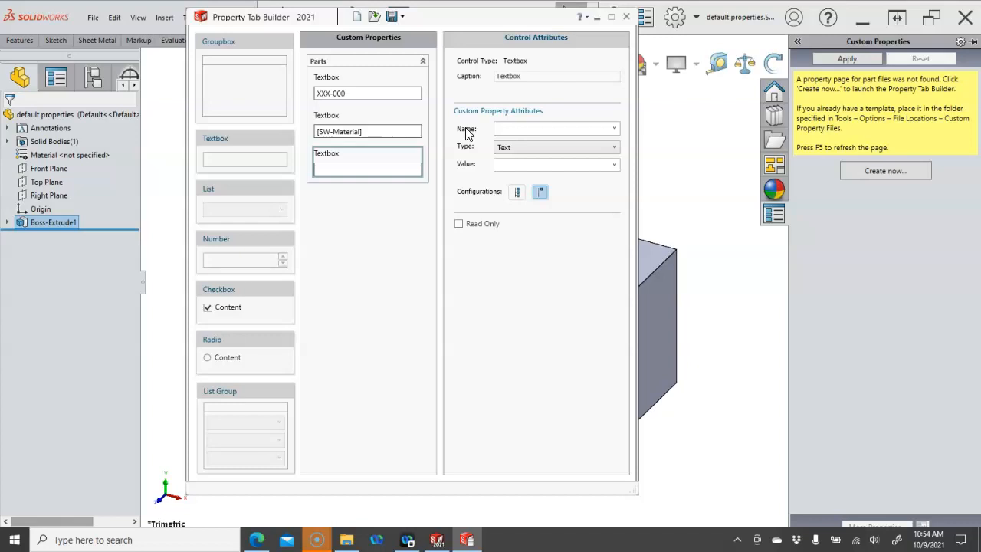
left_click(614, 164)
scroll(551, 253, "down", 1)
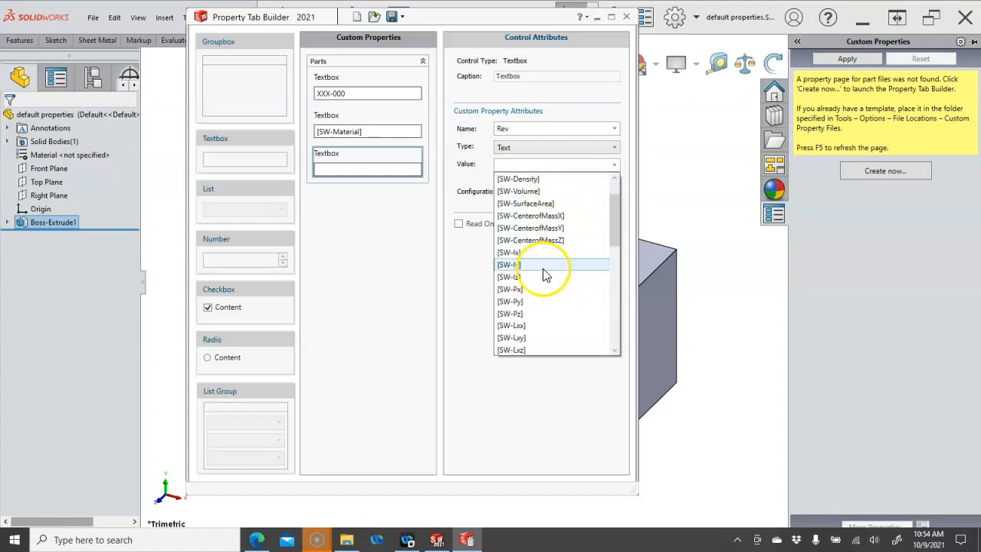
scroll(536, 269, "down", 8)
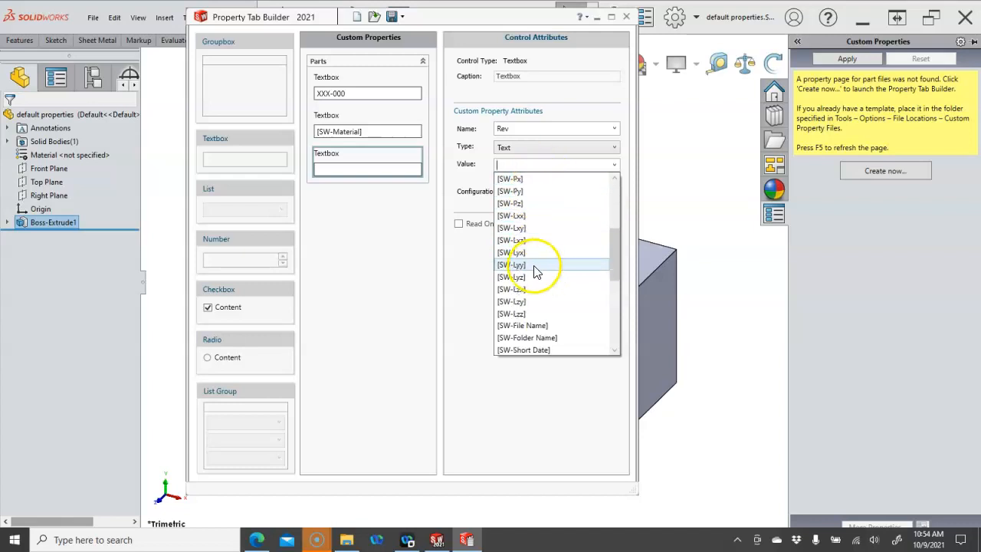
scroll(534, 270, "down", 1)
scroll(533, 268, "up", 10)
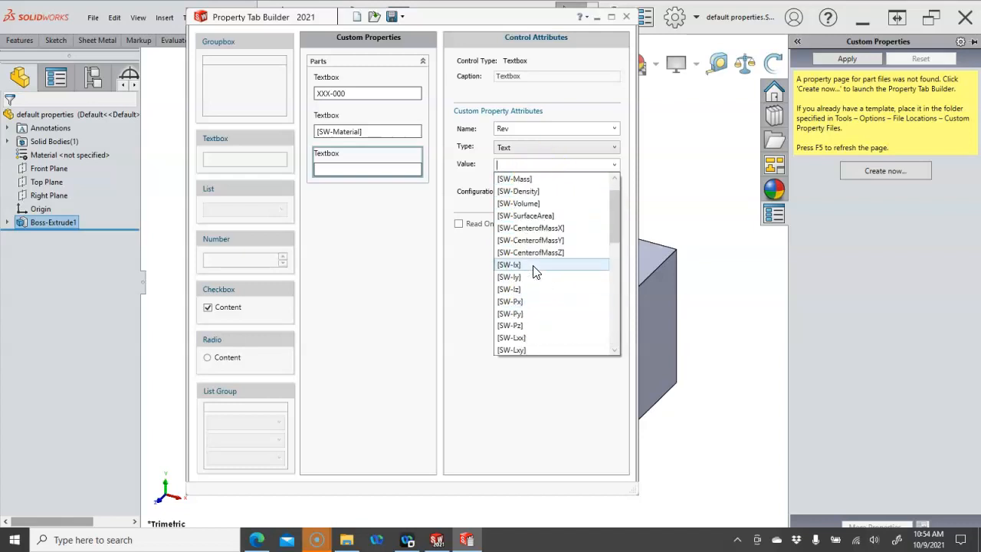
left_click(475, 265)
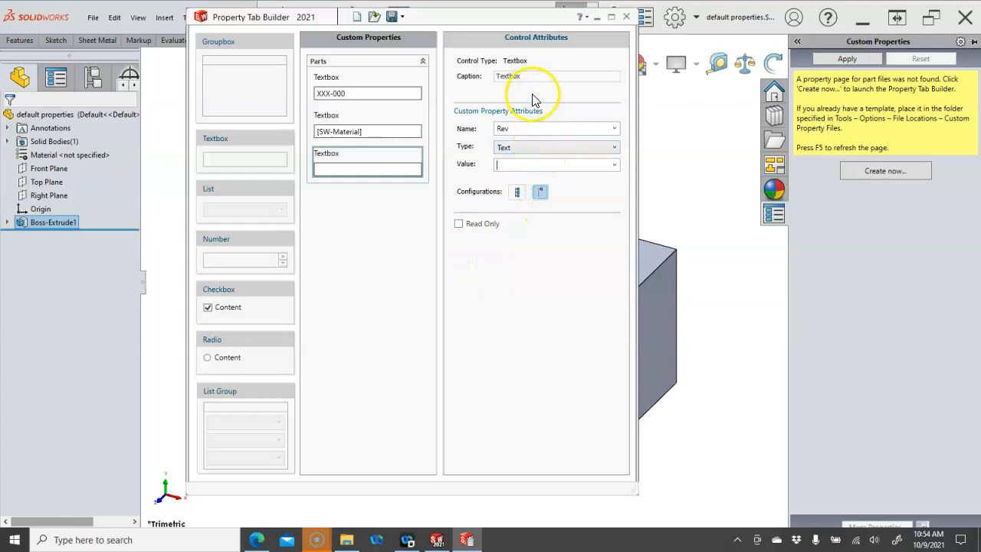
Set the third textbox's caption to Rev and its property name to the predefined Revision
left_click_drag(529, 79, 487, 83)
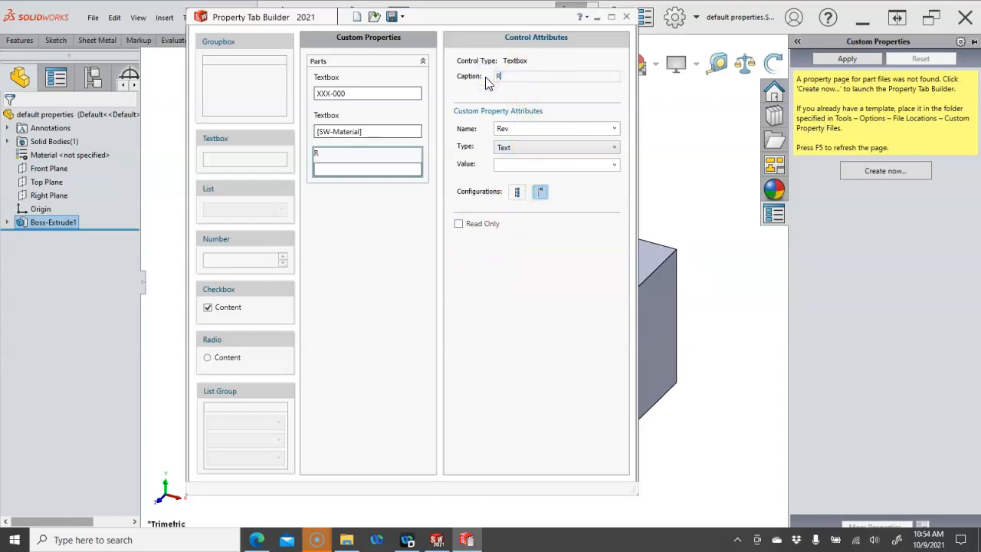
type("Rev")
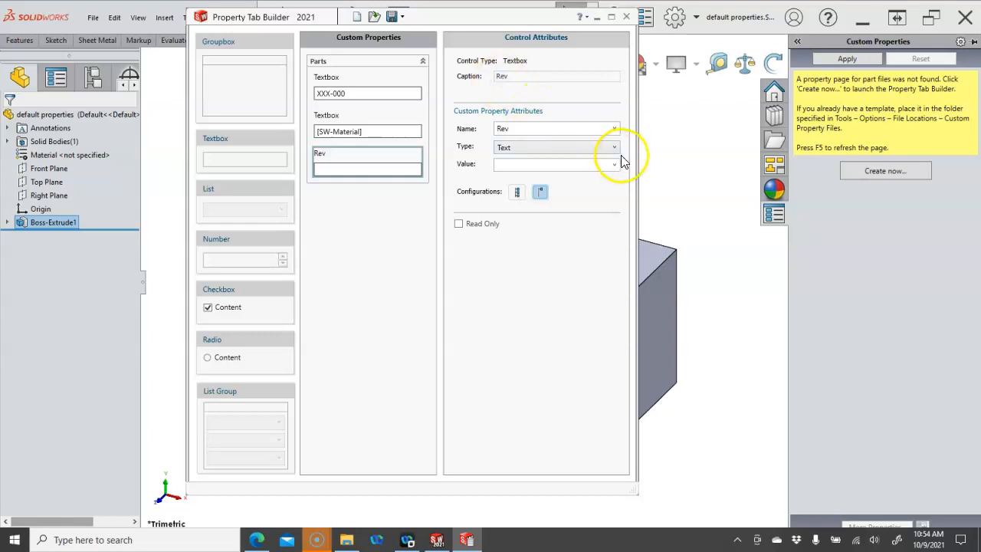
left_click(614, 128)
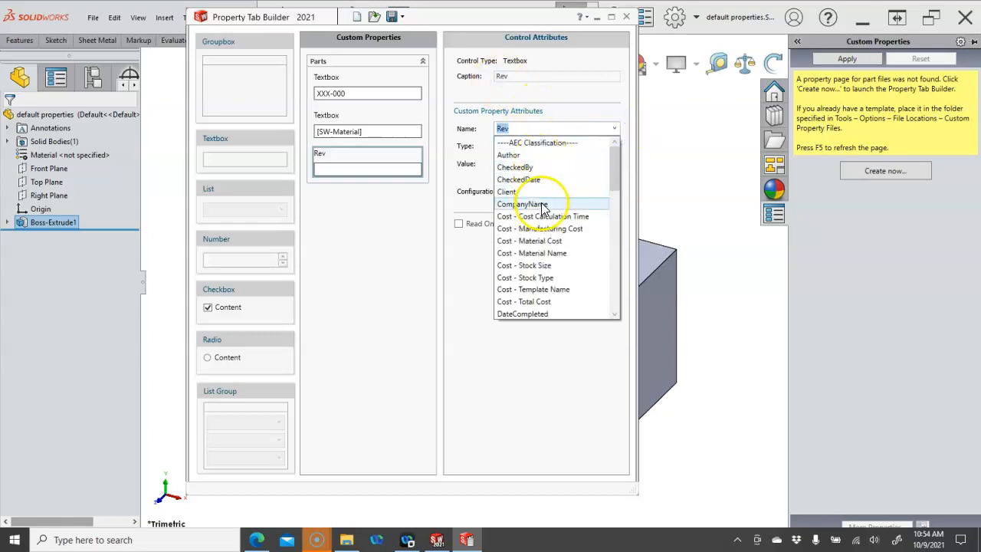
scroll(543, 207, "down", 9)
scroll(543, 207, "down", 3)
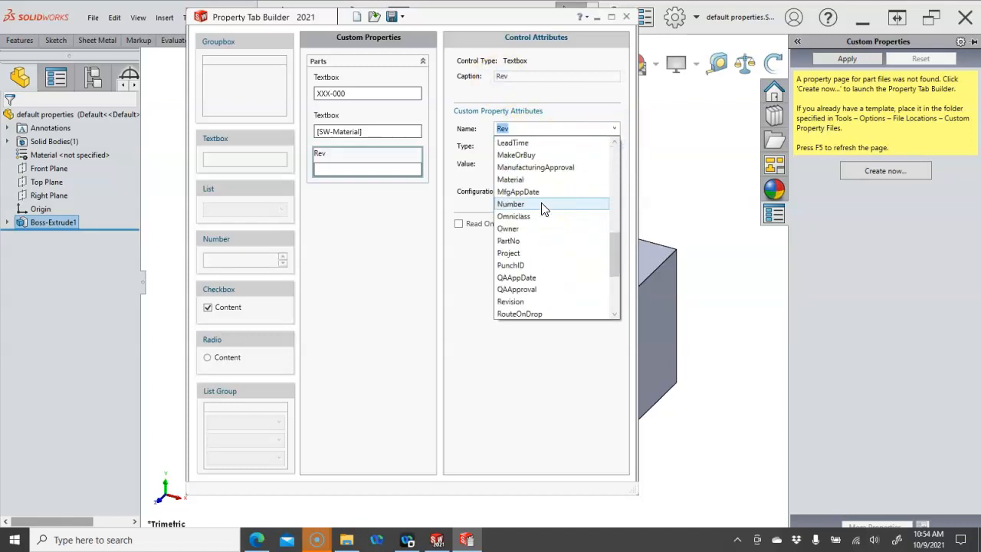
left_click(524, 229)
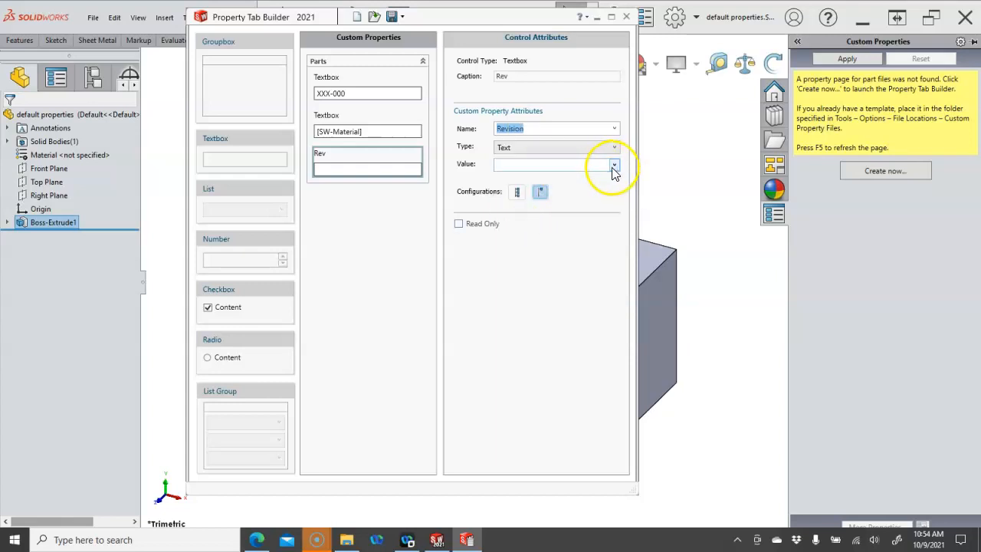
Set the default value of the Rev textbox to A
left_click(534, 163)
type("A")
left_click(543, 175)
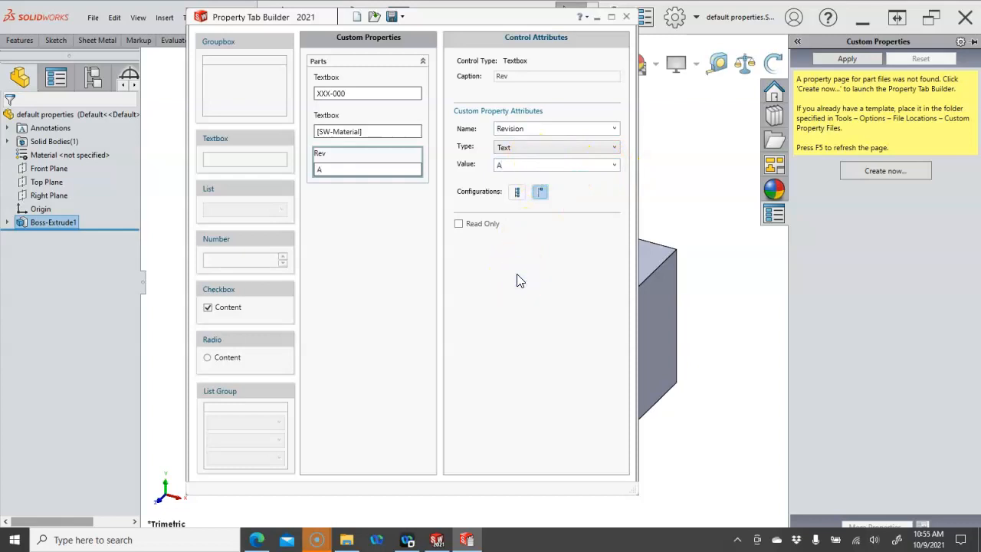
left_click(388, 247)
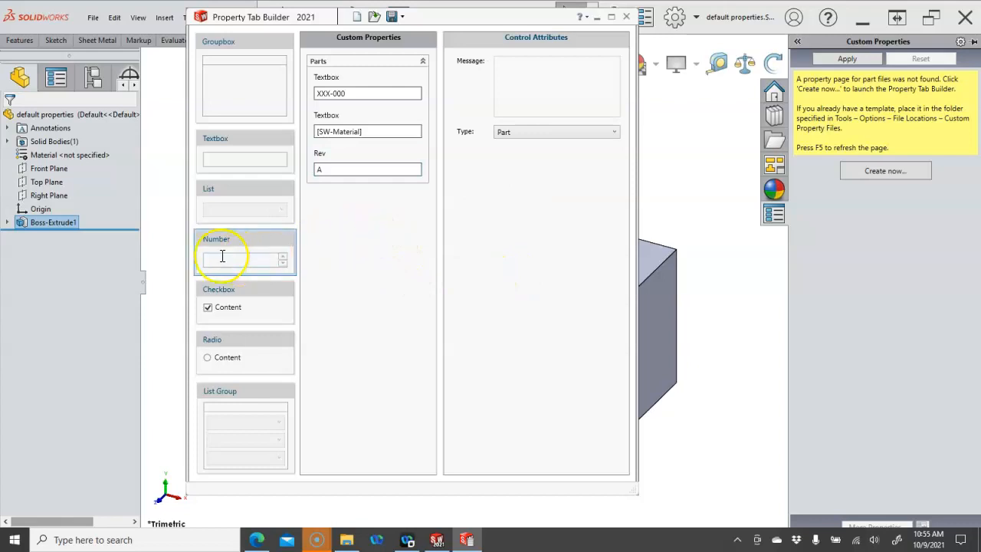
Add a list control below the Rev textbox in the Parts group, captioned Finis, with the predefined property name Finish
left_click_drag(220, 215, 328, 208)
left_click_drag(561, 75, 486, 76)
type("Finis")
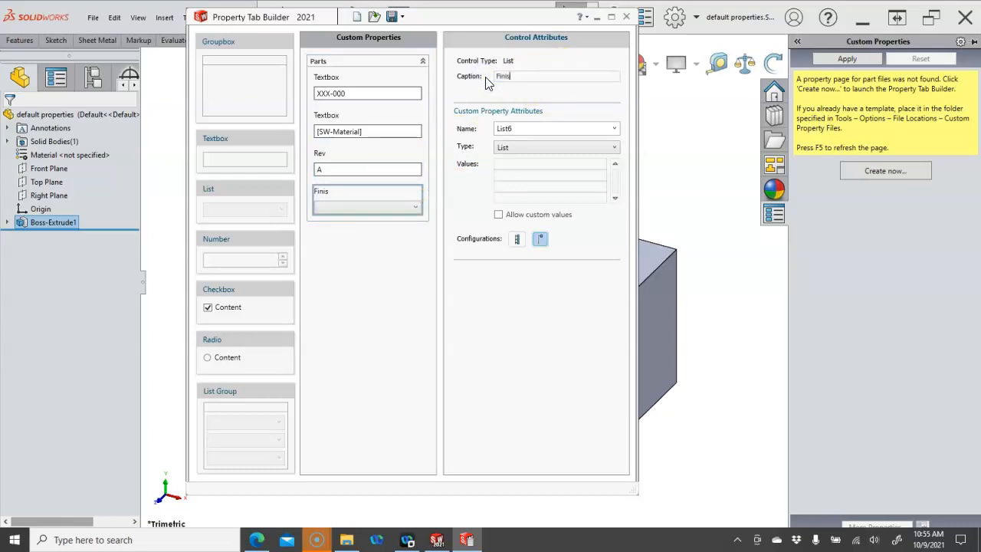
left_click(614, 129)
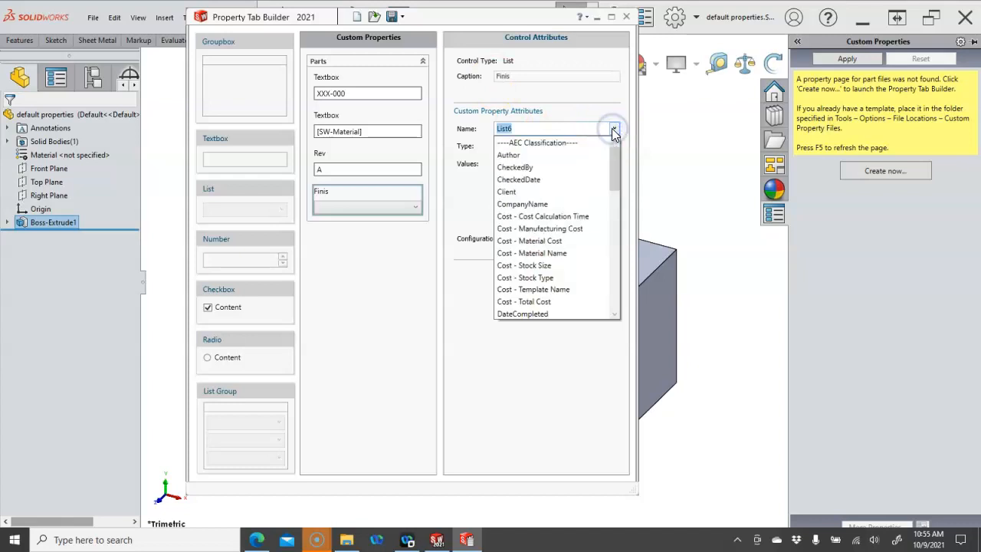
scroll(552, 233, "down", 7)
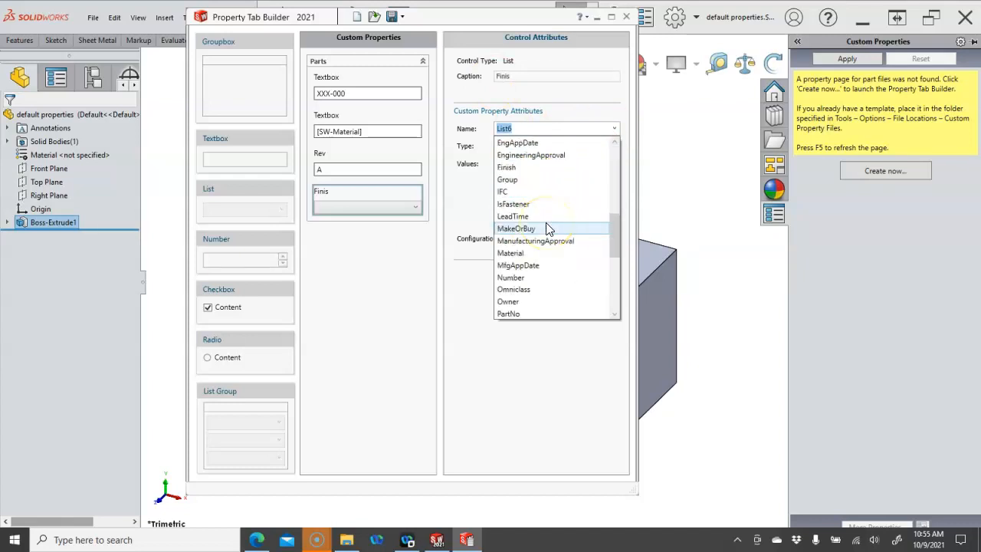
left_click(532, 167)
Give the finish list the values RAW, Black Ano, Clear Ano and Powder Coat, and allow custom values
left_click(532, 167)
type("R")
left_click(545, 173)
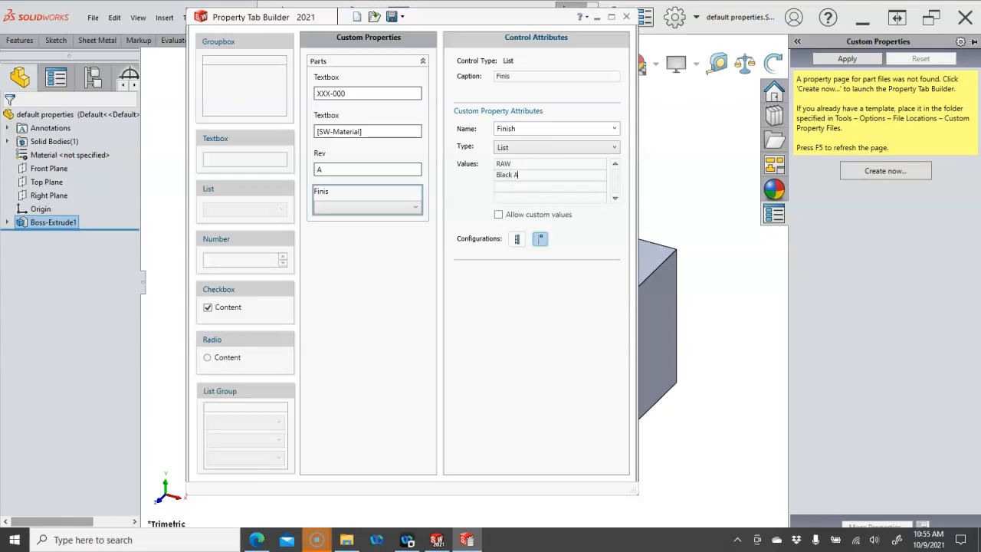
type("Black Ano")
left_click(549, 192)
type("Clear Ano")
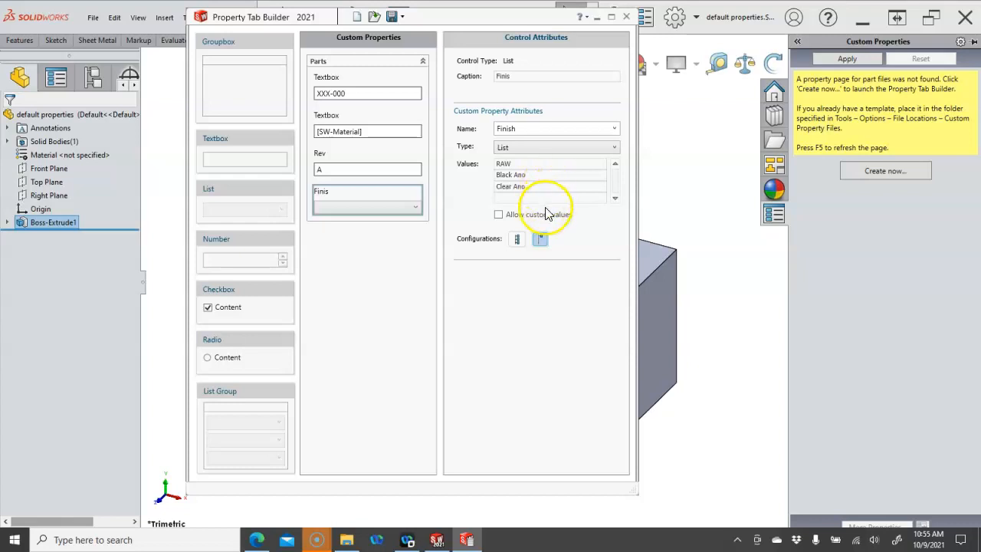
left_click(499, 214)
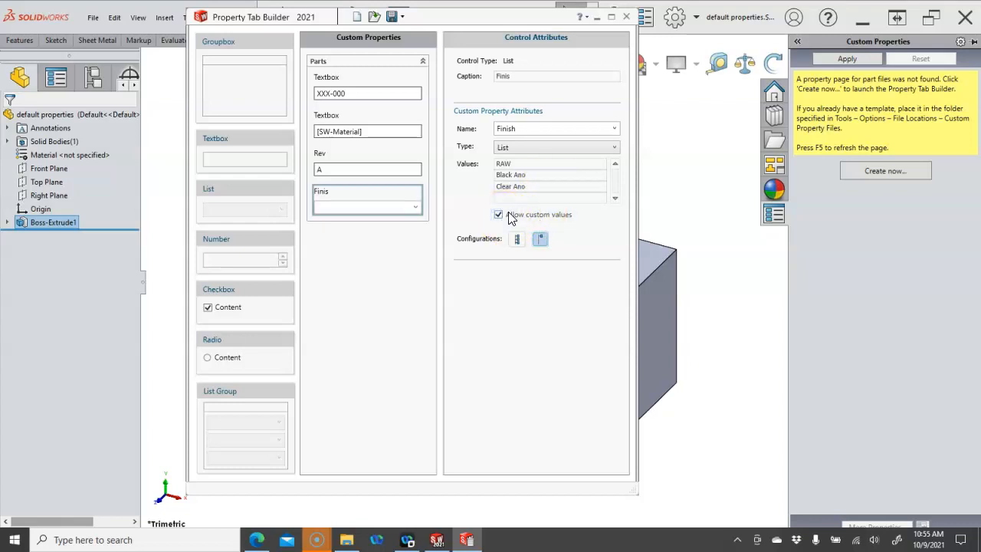
left_click(512, 198)
Correct the finish list's caption to Finish
left_click(519, 76)
type("h")
left_click(522, 283)
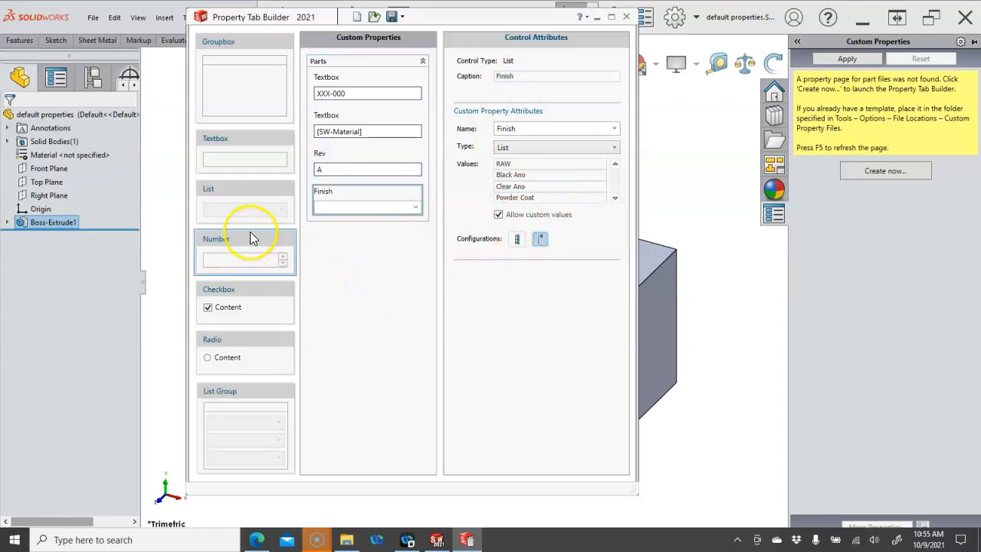
Add another list control below Finish in the Parts group and caption it Modeled By
left_click_drag(223, 193, 337, 246)
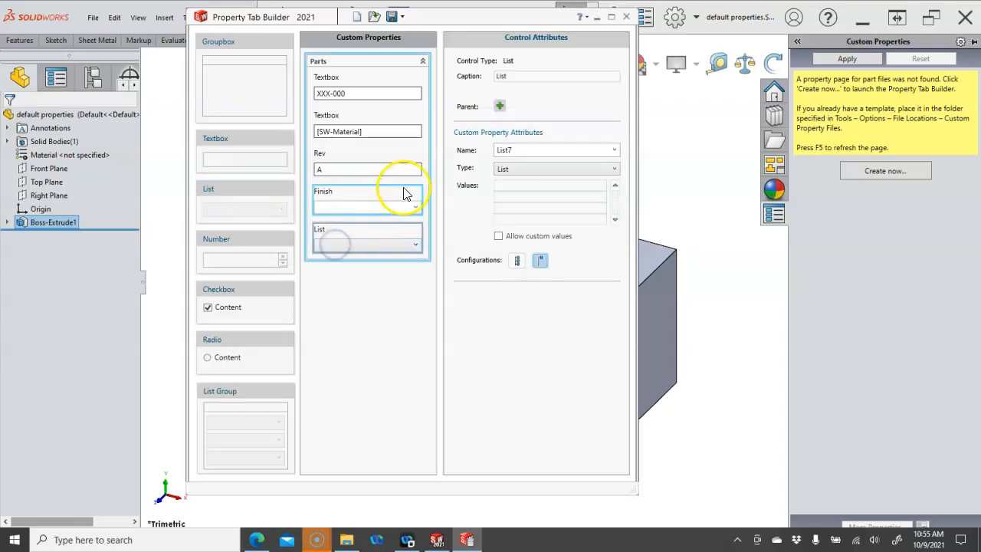
left_click_drag(532, 76, 485, 80)
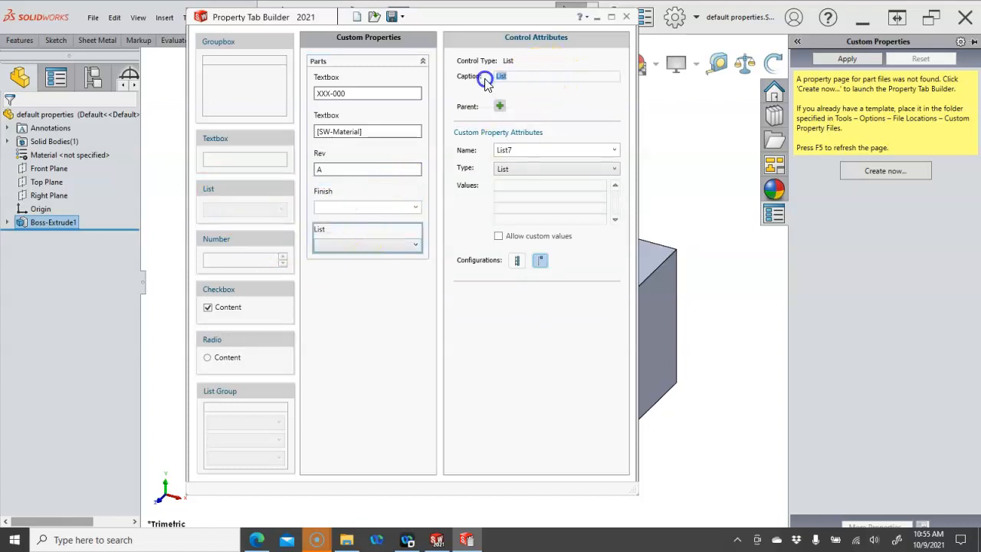
type("D")
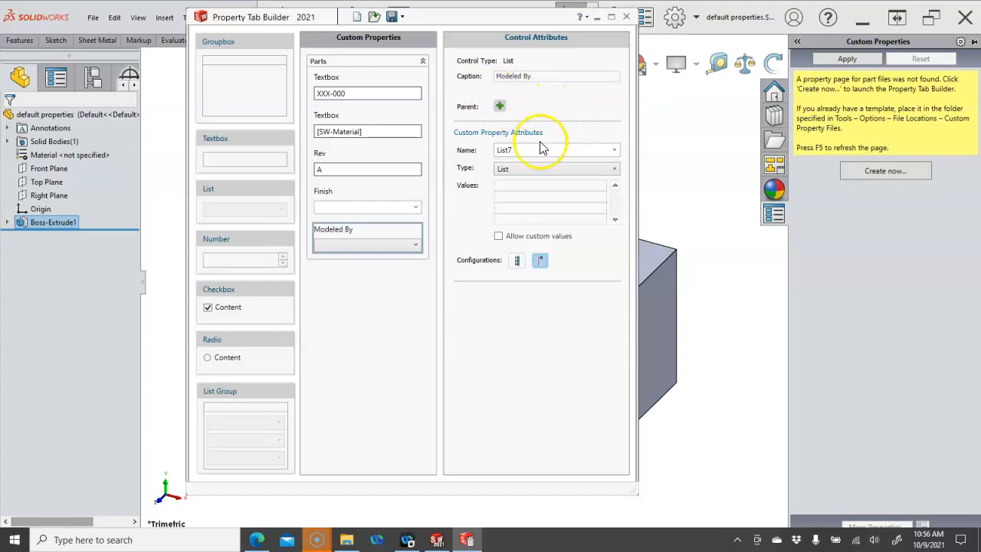
Assign the predefined property name DrawnBy to the Modeled By list
left_click(613, 151)
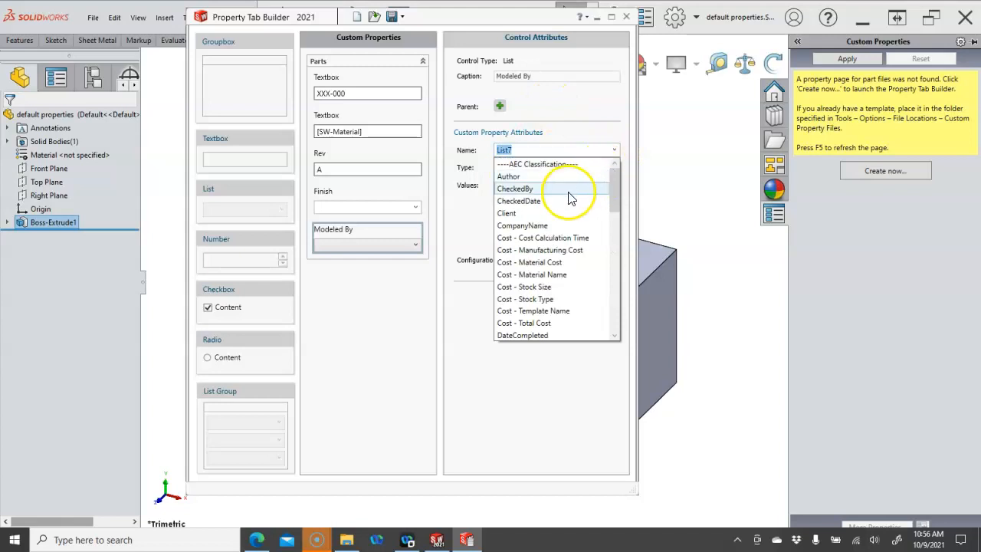
scroll(570, 199, "down", 2)
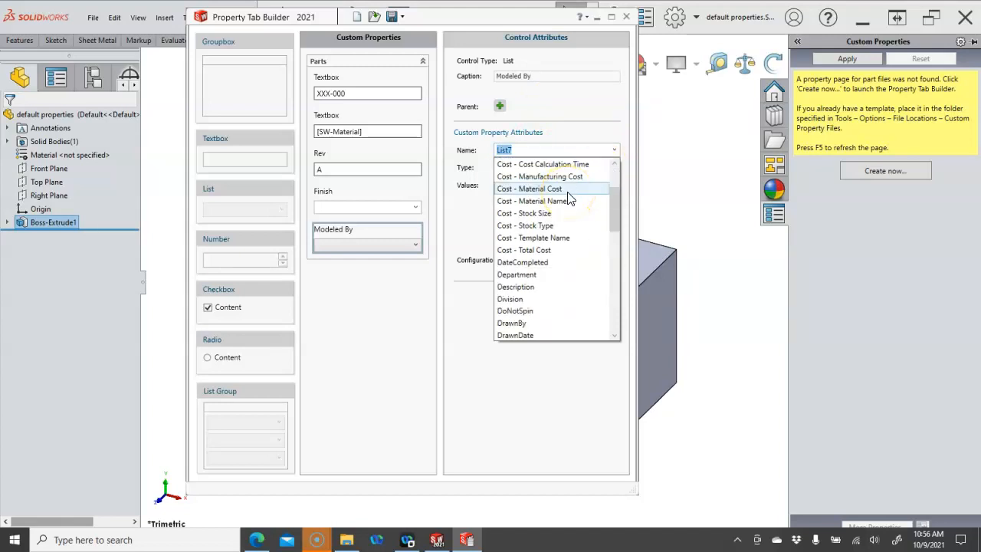
scroll(569, 198, "down", 4)
scroll(570, 199, "down", 1)
scroll(569, 199, "up", 3)
scroll(569, 199, "up", 1)
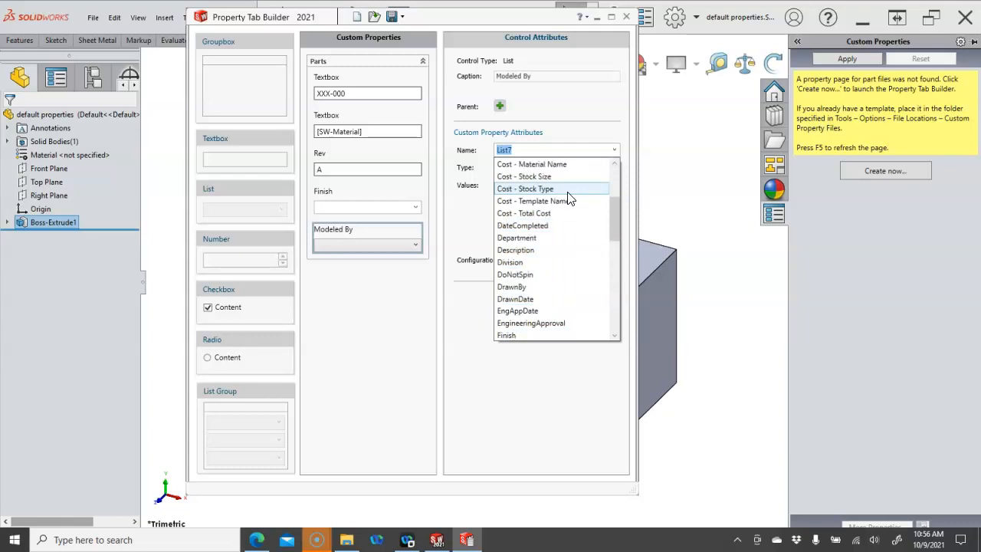
left_click(533, 287)
Enter JL, HJ, KL and OP as the Modeled By values, allow custom values, and switch its Configurations setting to the other option
left_click(541, 188)
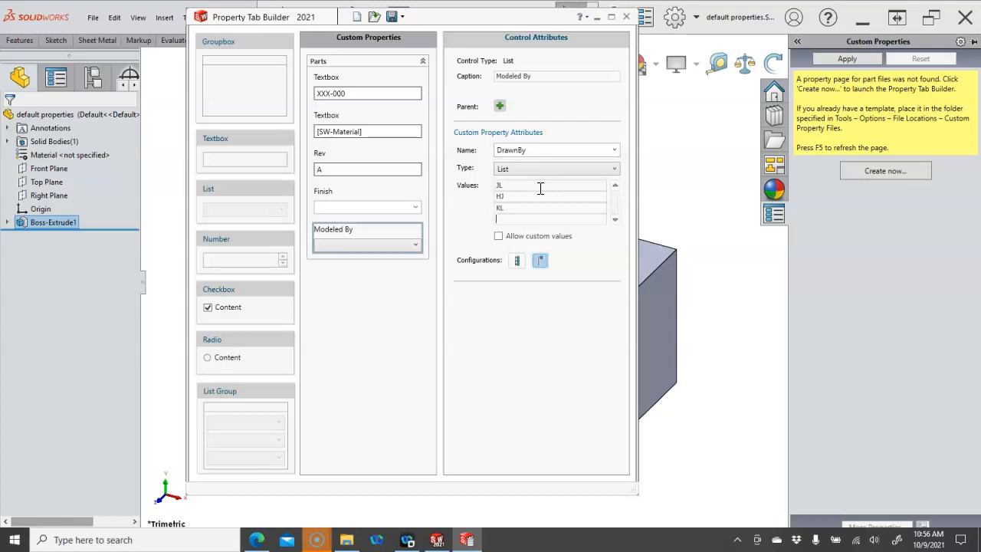
left_click(499, 236)
left_click(516, 260)
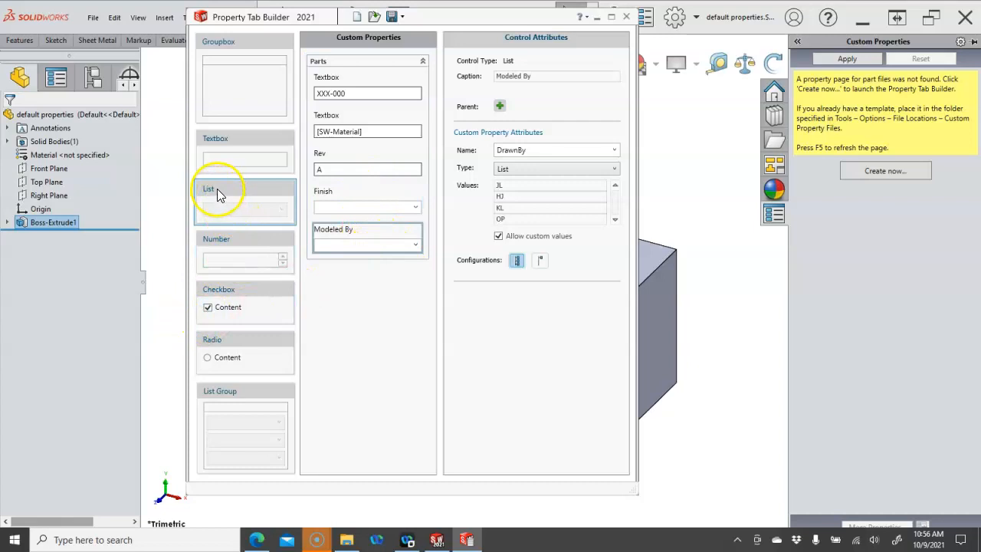
Add a textbox below Modeled By in the Parts group, captioned Date, with the predefined property name DrawnDate
left_click_drag(232, 149, 334, 291)
left_click_drag(536, 76, 486, 75)
type("Date")
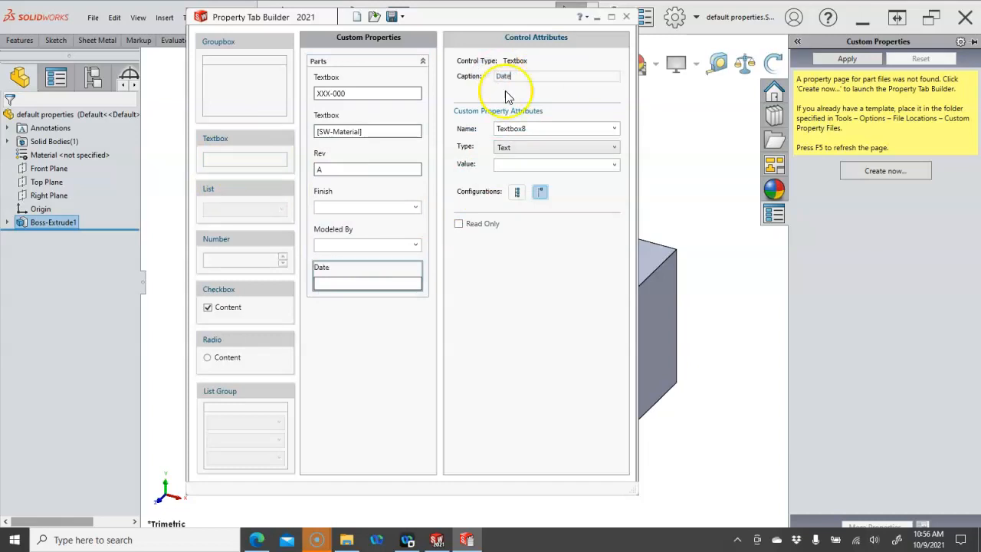
left_click(613, 129)
scroll(532, 228, "down", 4)
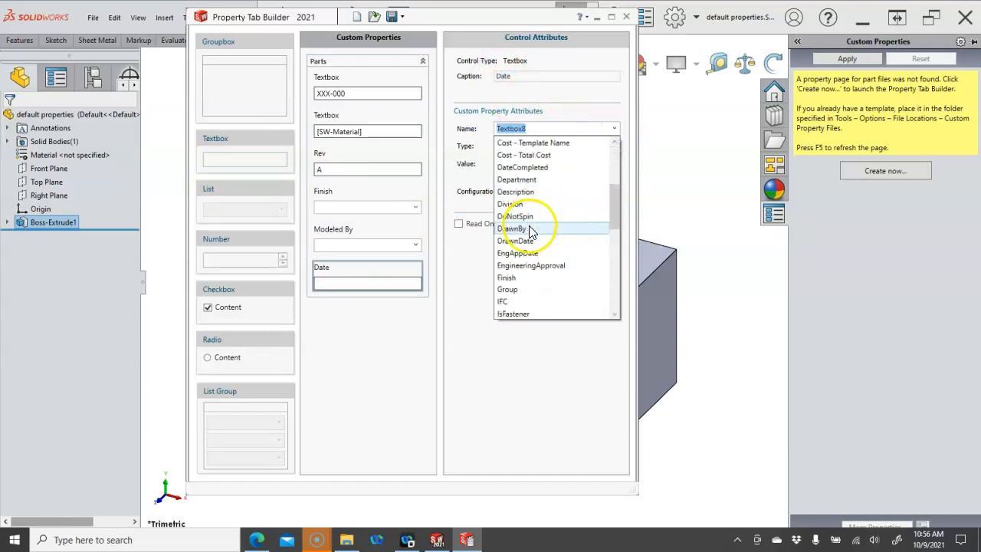
left_click(533, 240)
Set the Date textbox's type to Date and switch its Configurations setting to match the Modeled By list
left_click(571, 148)
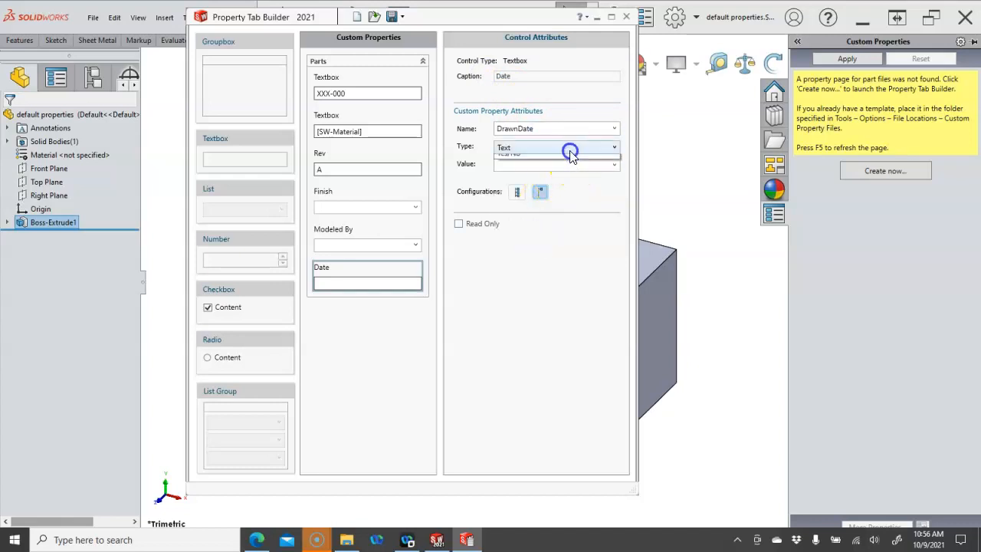
left_click(525, 174)
left_click(524, 165)
left_click(517, 191)
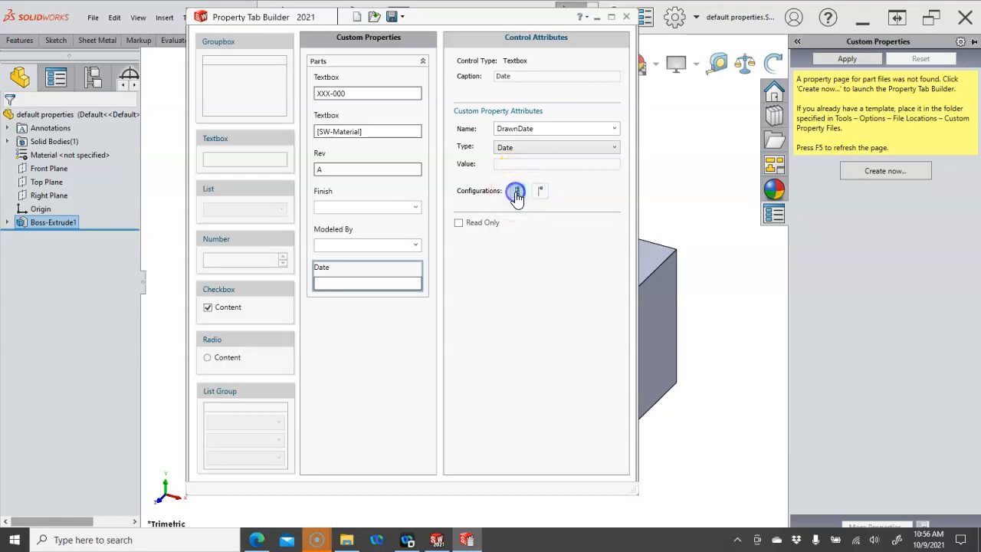
left_click(509, 164)
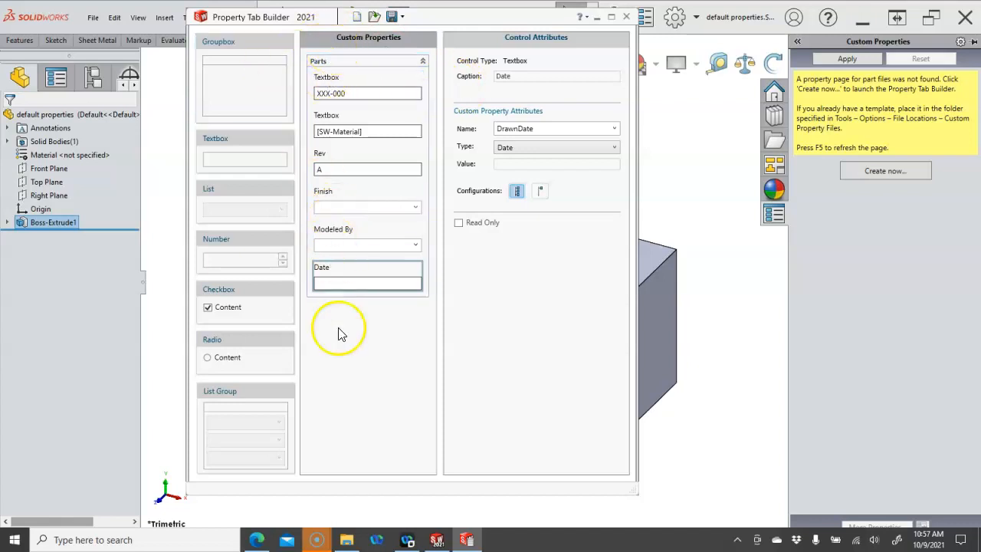
Enter the message "Part file prperties" for the whole property page
left_click(343, 362)
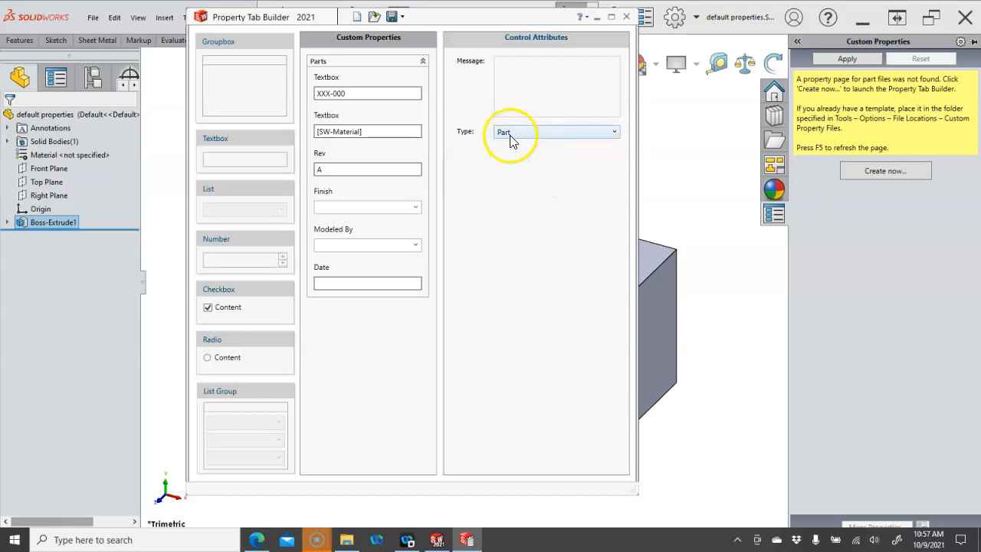
left_click(529, 84)
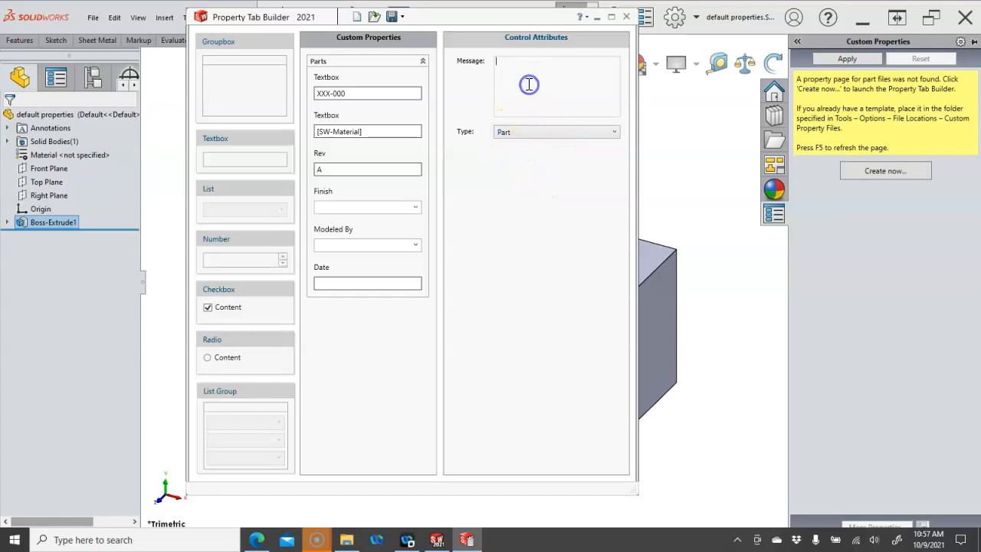
type("F")
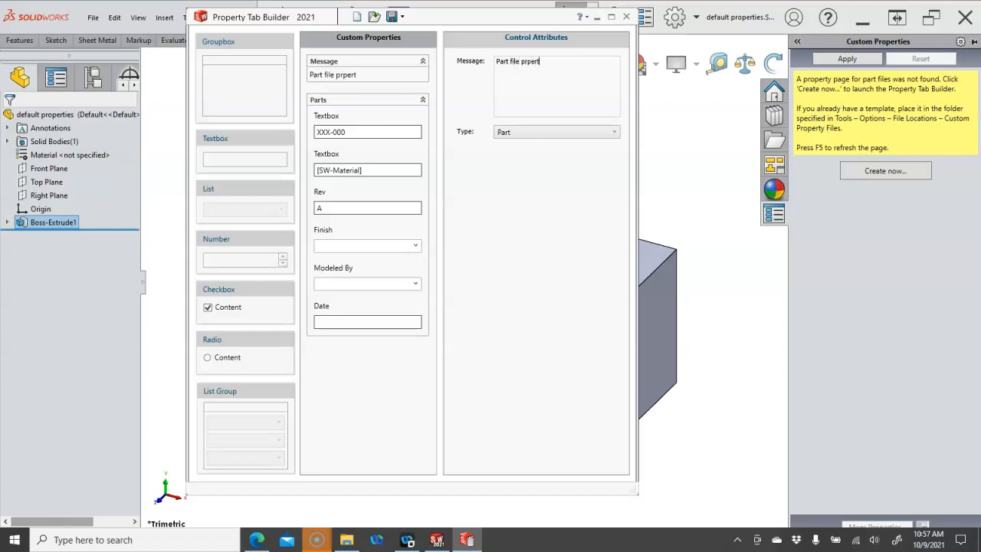
Save the part properties template in the SW2021 System folder as part template.prtprp
left_click(392, 17)
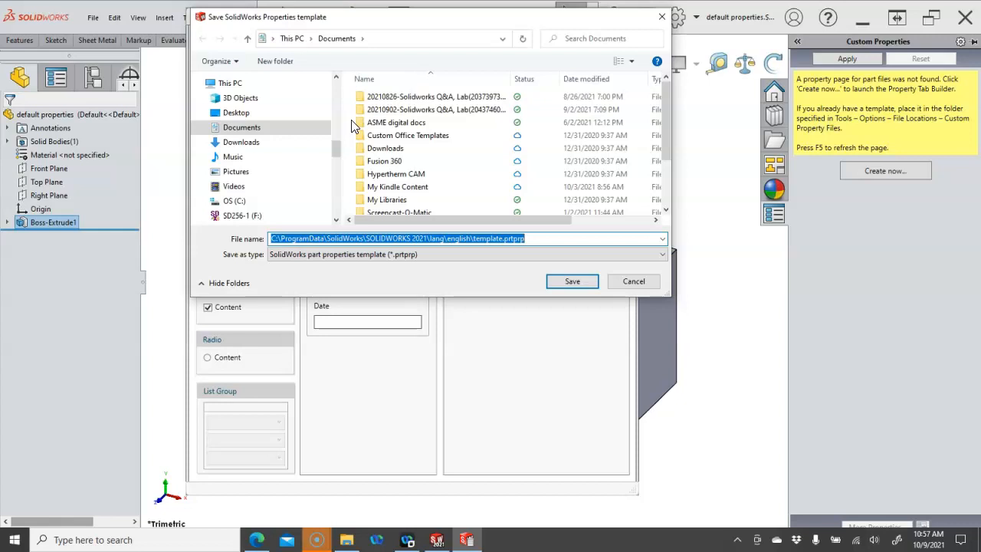
left_click_drag(335, 143, 337, 93)
left_click(277, 141)
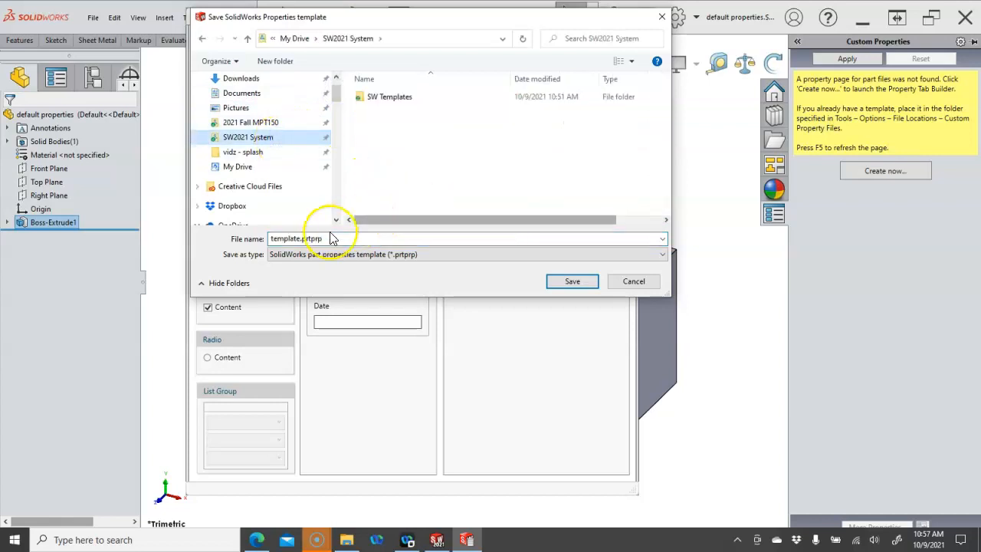
double_click(272, 240)
left_click(272, 240)
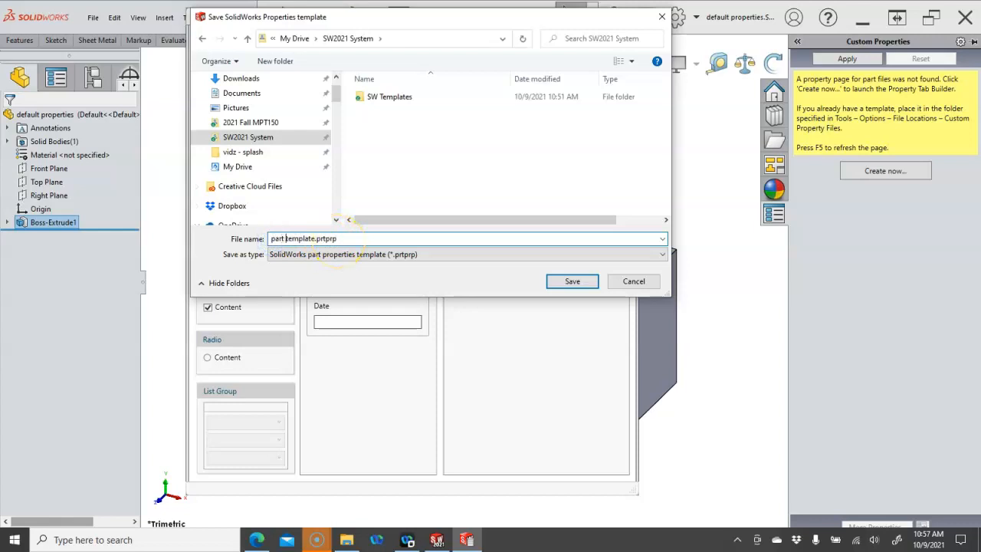
left_click(318, 239)
left_click(568, 281)
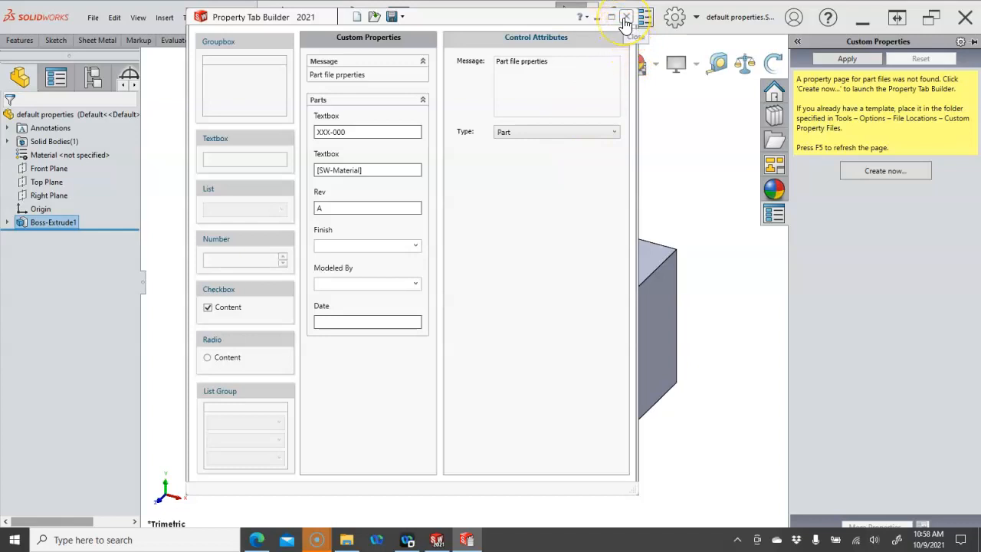
Close the Property Tab Builder and reopen the part's Custom Properties pane to check for the new page
left_click(626, 18)
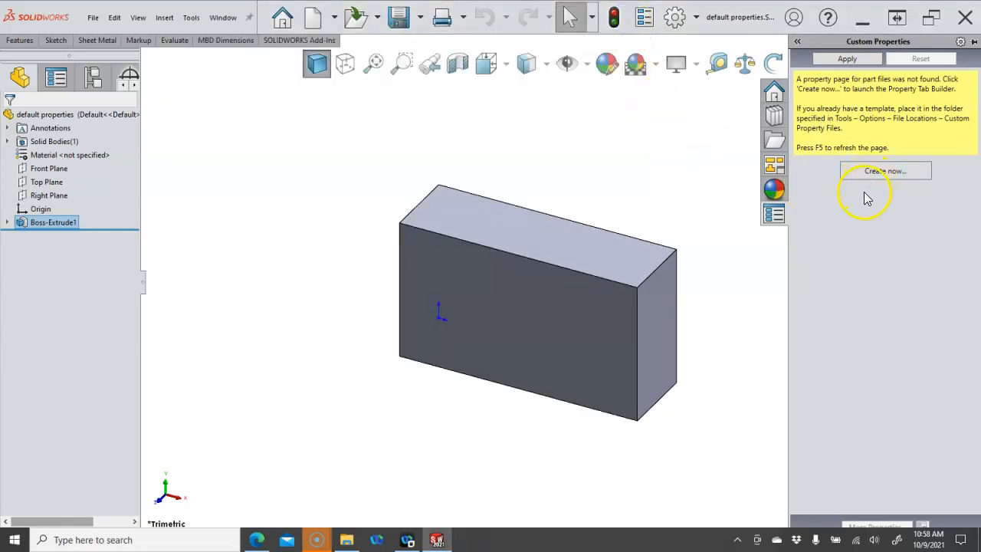
left_click(734, 248)
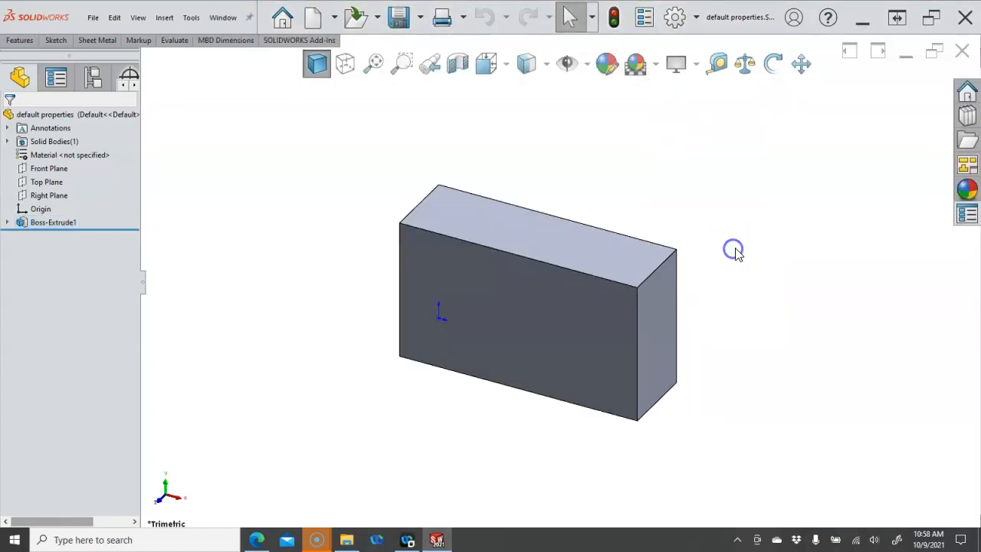
left_click(968, 214)
left_click(687, 126)
Remove the default SOLIDWORKS 2021\lang\english folder from the Custom Property Files locations in the system options
left_click(674, 17)
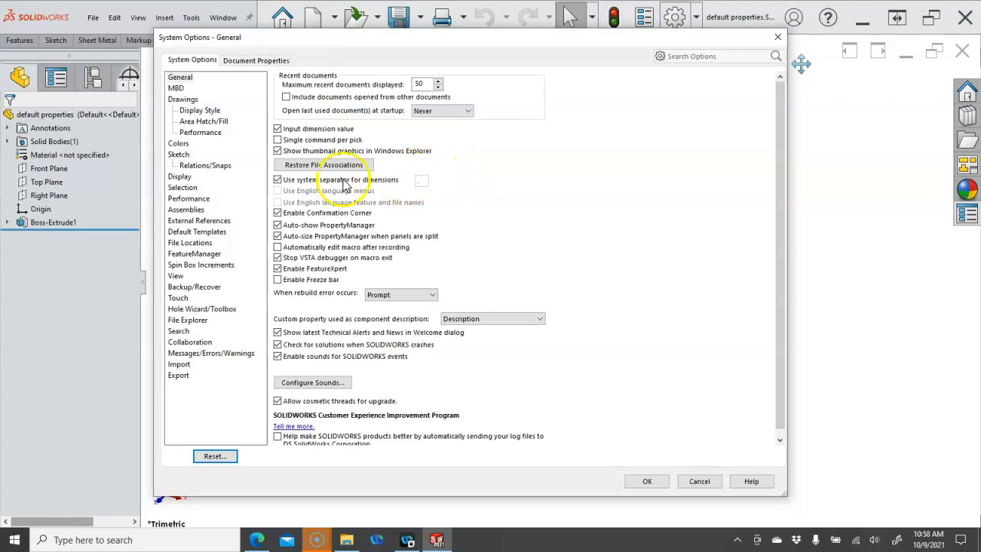
left_click(211, 243)
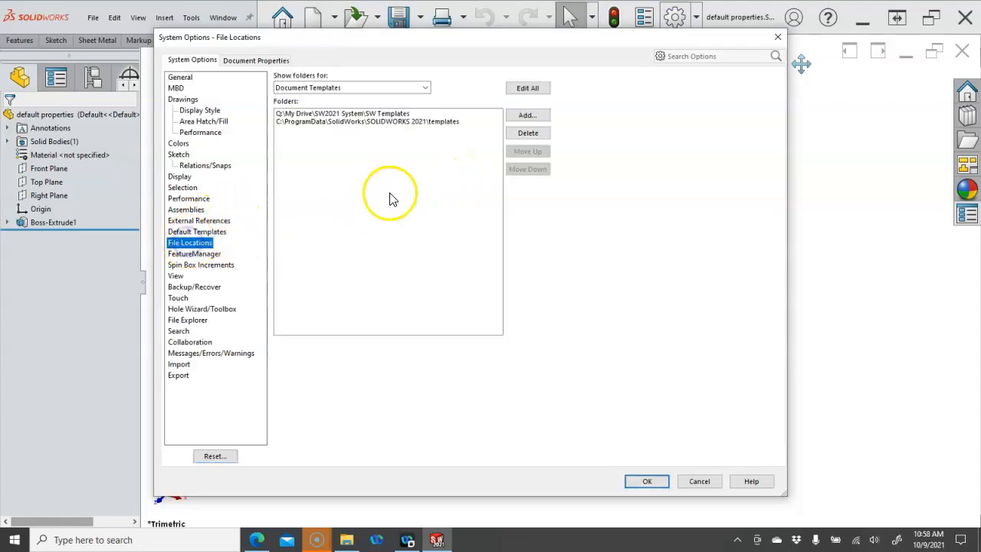
left_click(425, 87)
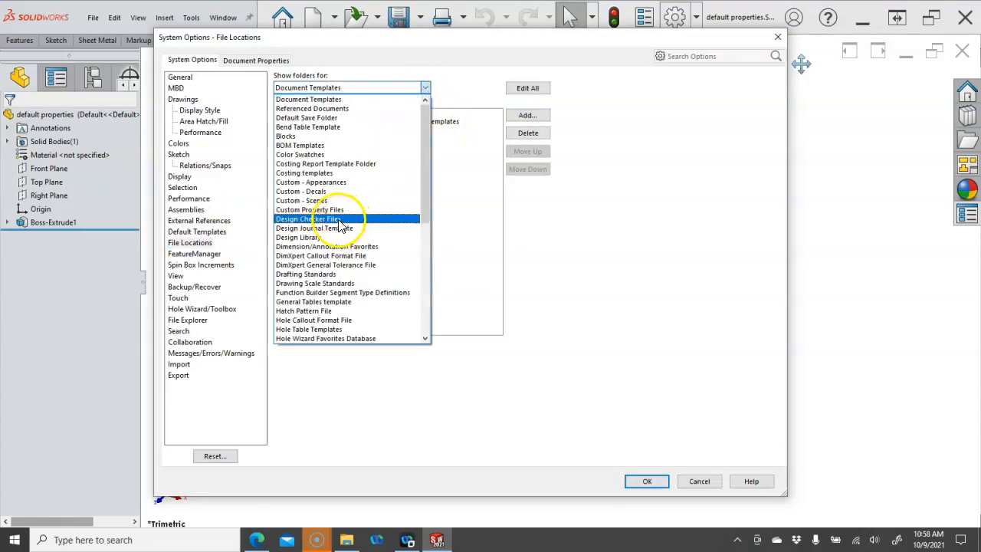
left_click(353, 211)
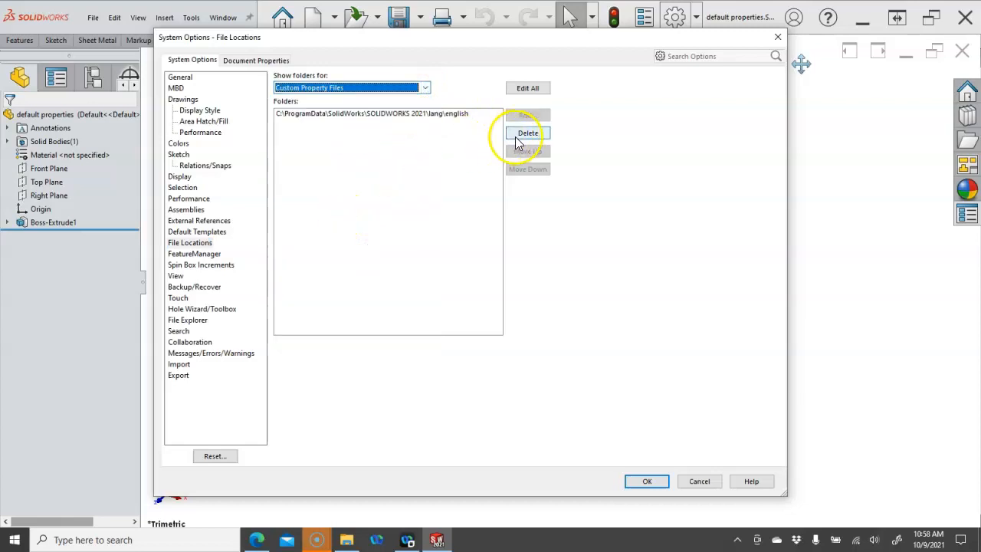
left_click(450, 113)
left_click(522, 135)
Add the folder Q:\My Drive\SW2021 System to the Custom Property Files locations and accept the system options
left_click(528, 115)
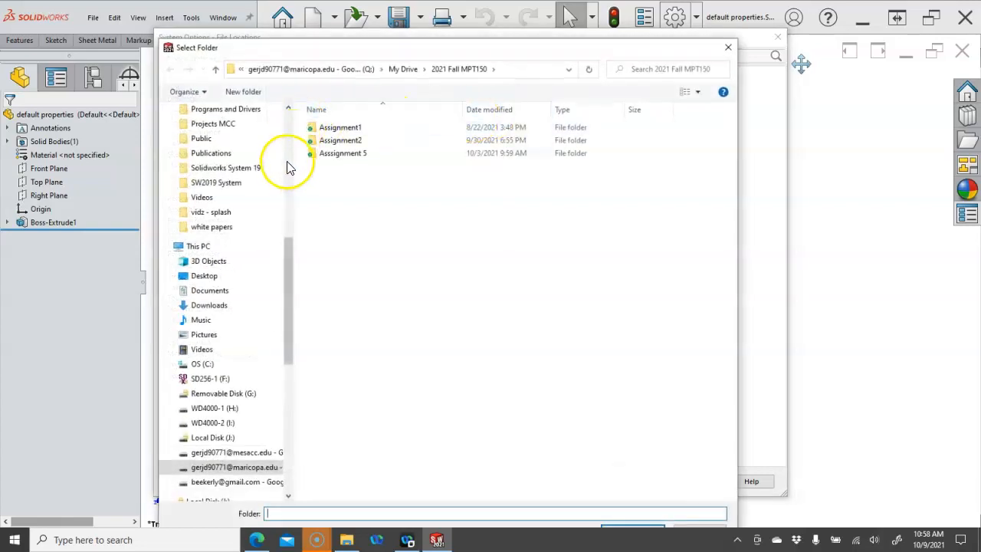
scroll(284, 164, "up", 10)
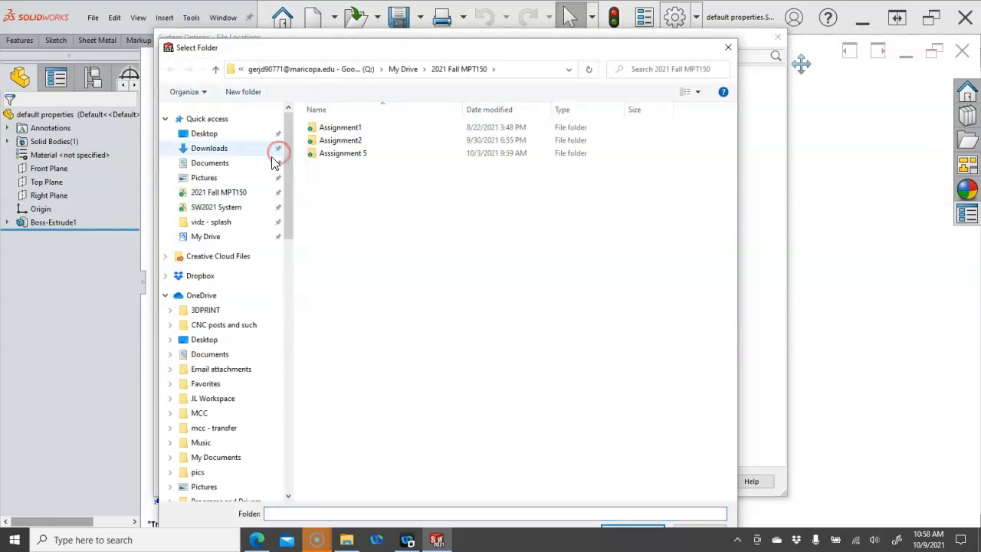
left_click(238, 236)
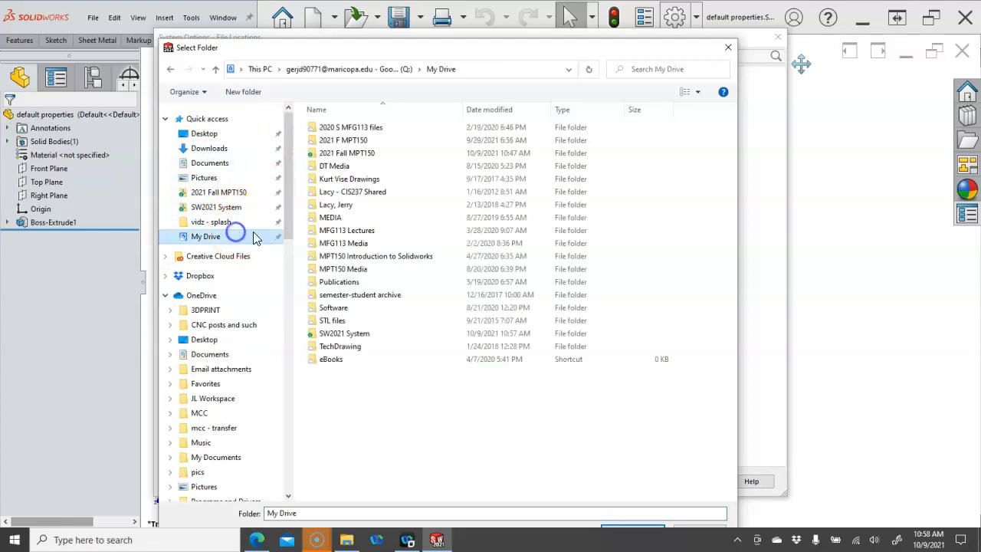
double_click(350, 335)
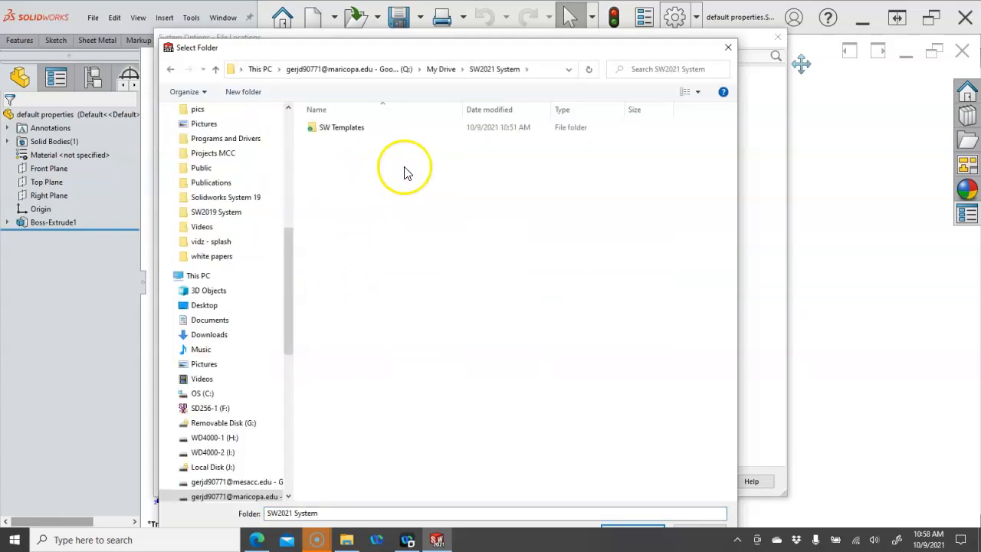
left_click_drag(458, 53, 460, 30)
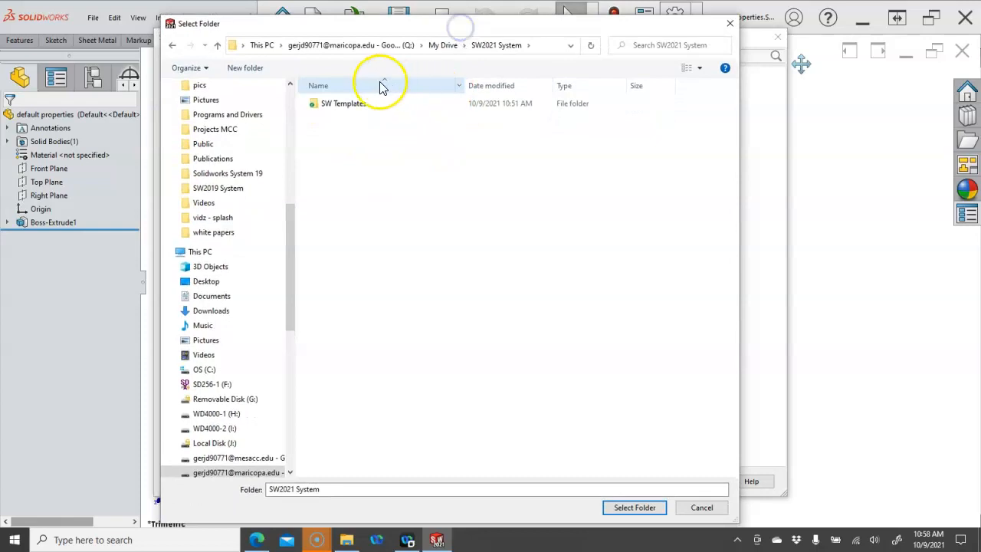
double_click(353, 102)
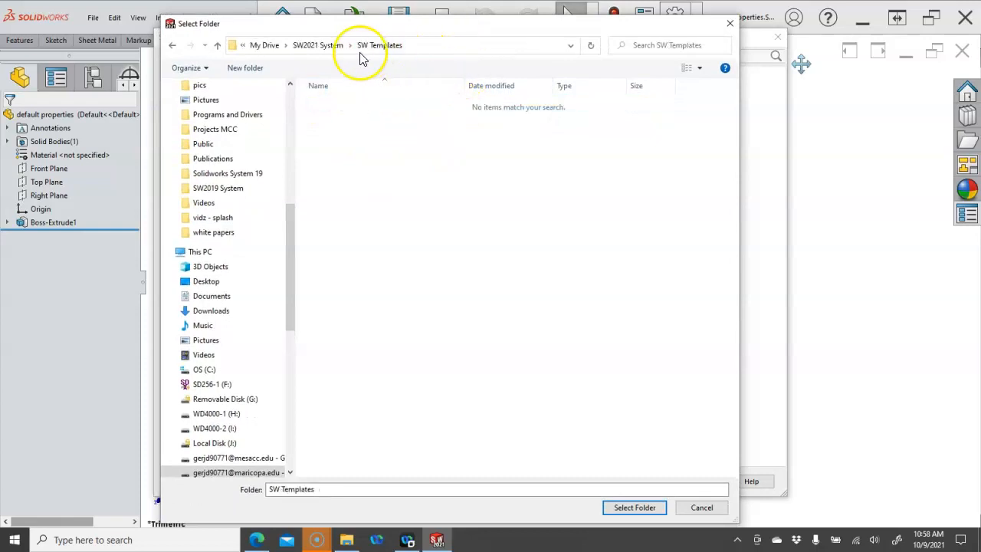
left_click(325, 45)
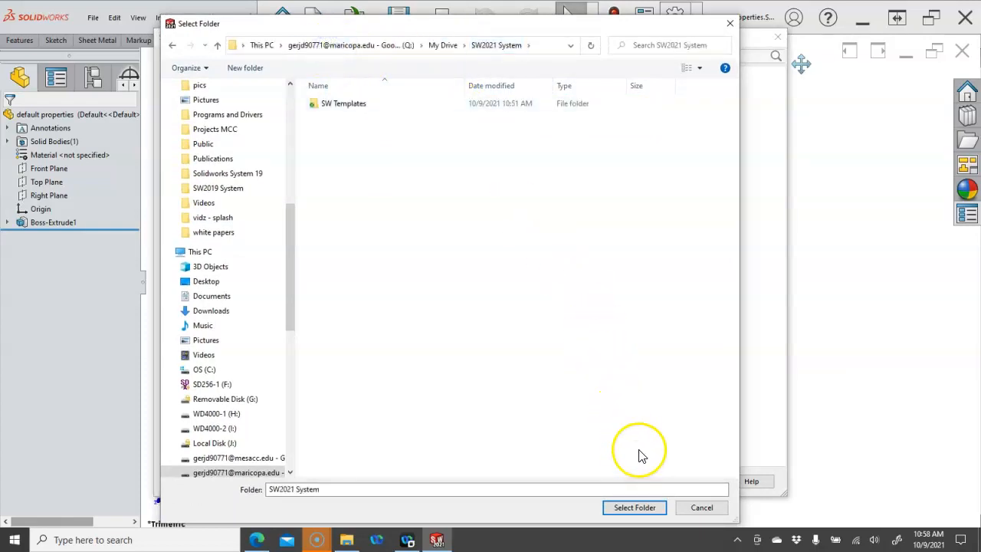
left_click(630, 507)
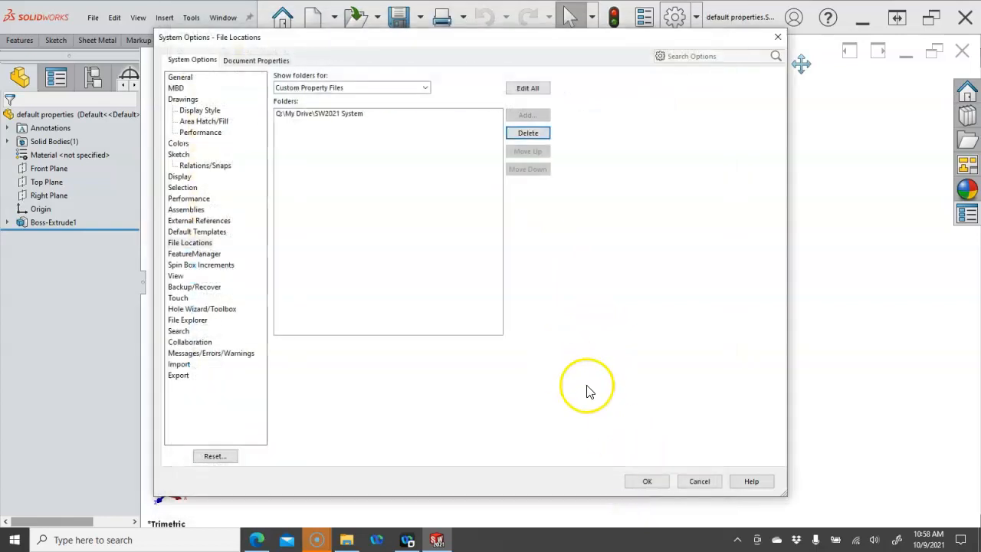
left_click(644, 481)
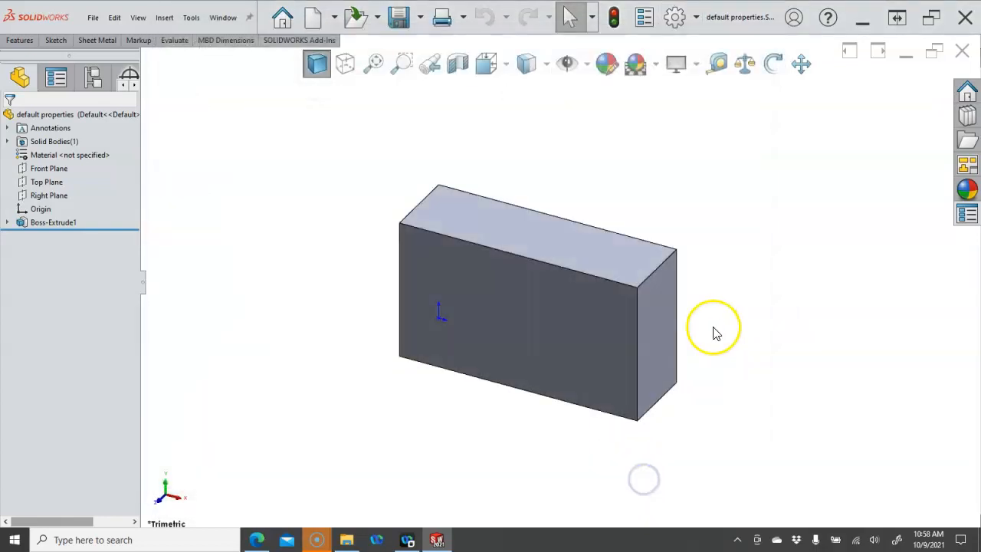
Check the new property page in the Custom Properties pane and assign Brass as the part's material
left_click(967, 214)
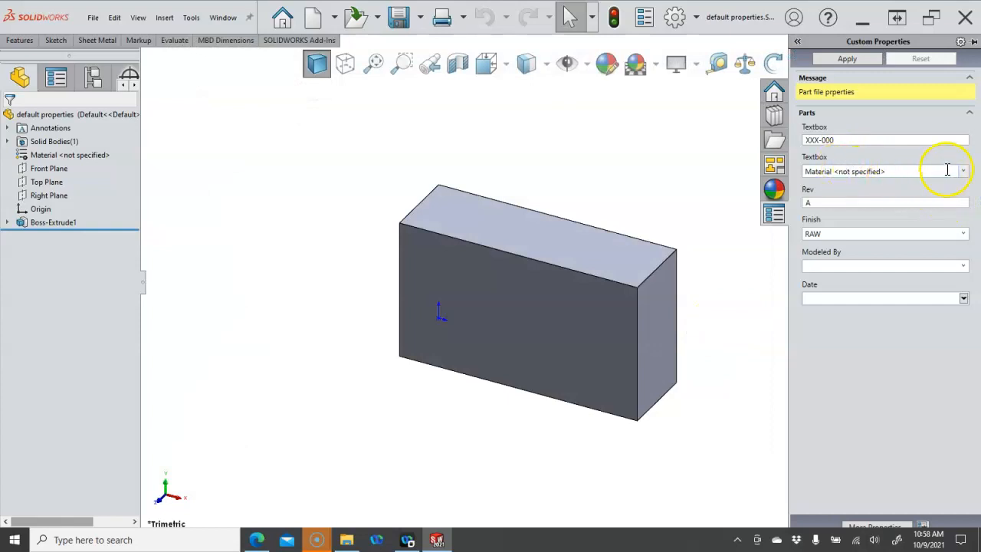
left_click(480, 149)
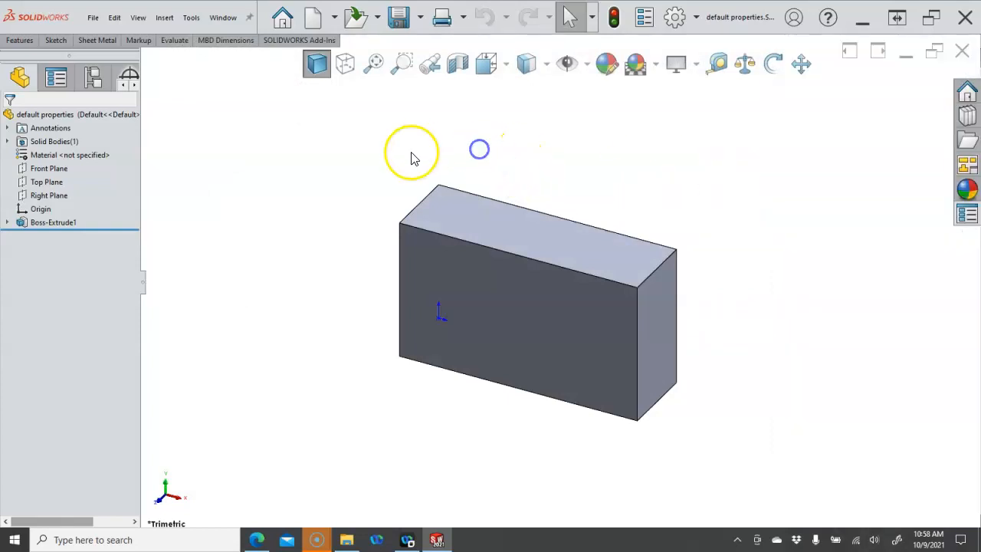
right_click(47, 158)
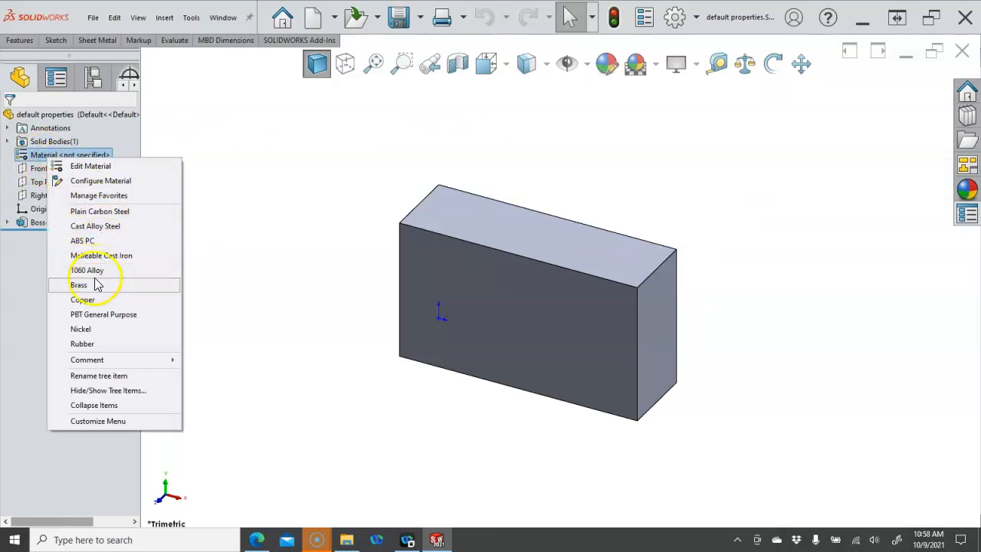
left_click(89, 285)
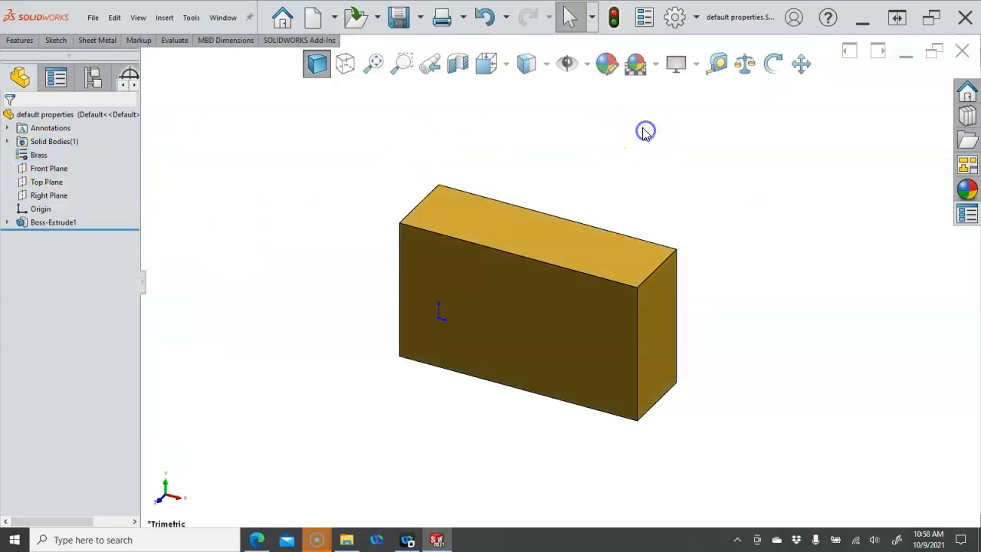
left_click(967, 212)
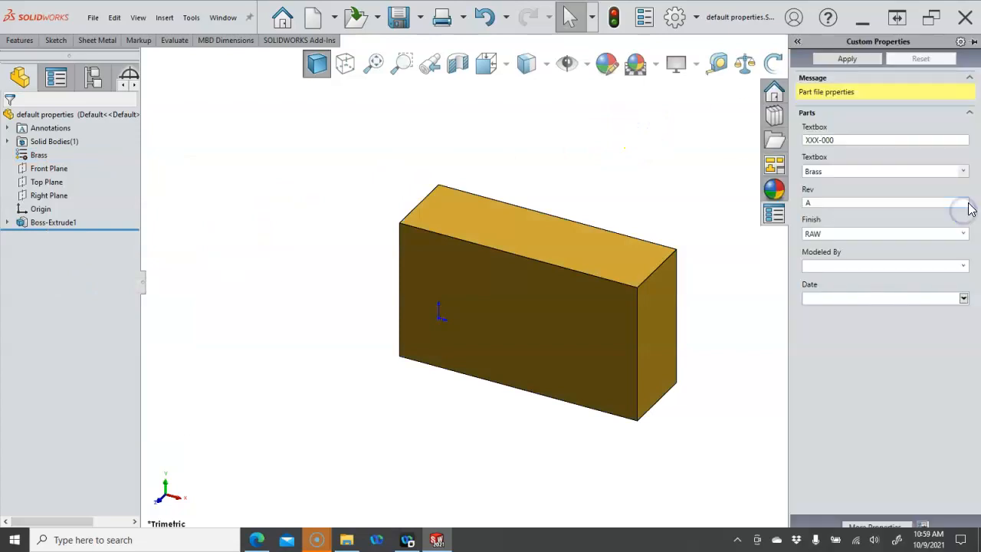
Set Modeled By to JL and Date to 10/9/2021 on the part's custom property page and apply the values
left_click(962, 266)
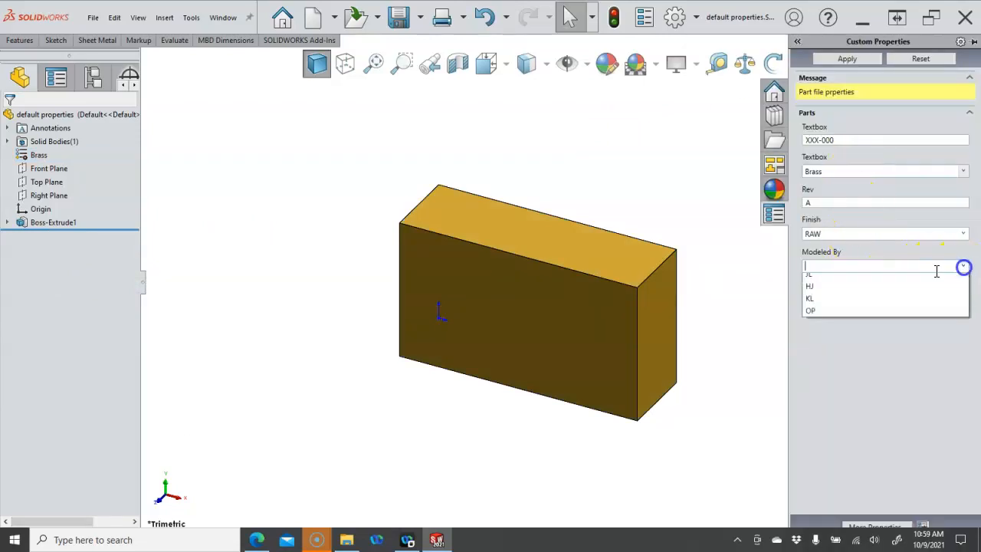
left_click(820, 285)
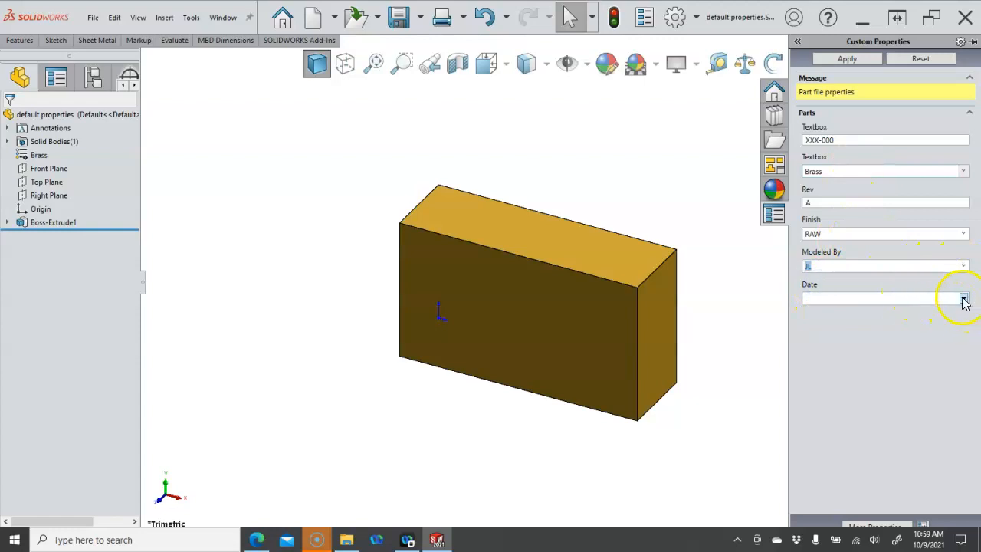
left_click(964, 298)
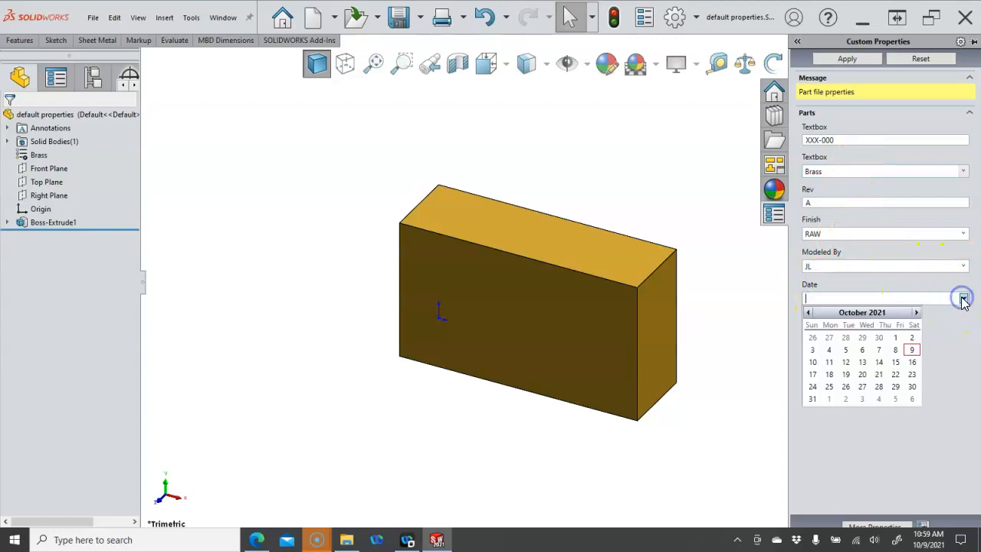
left_click(912, 350)
left_click(885, 201)
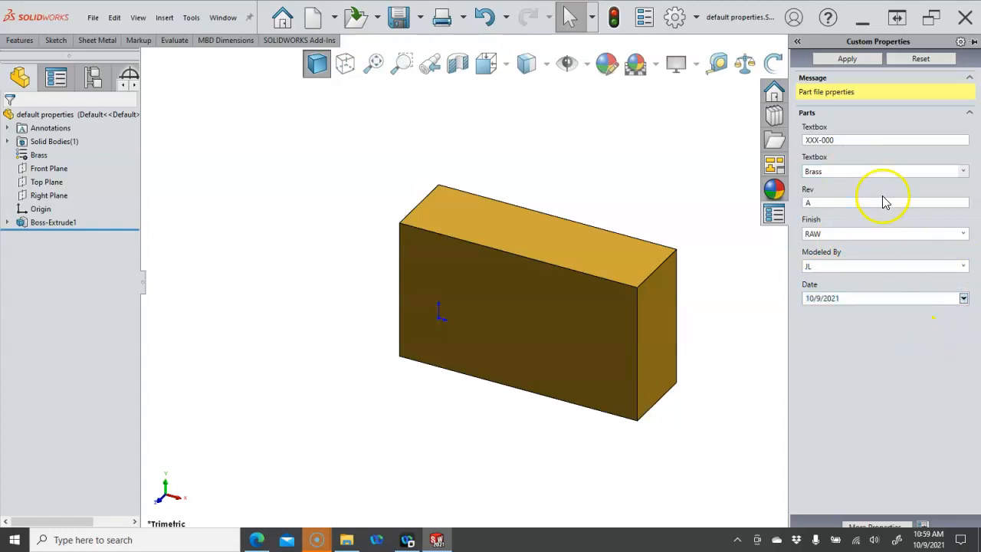
left_click(851, 61)
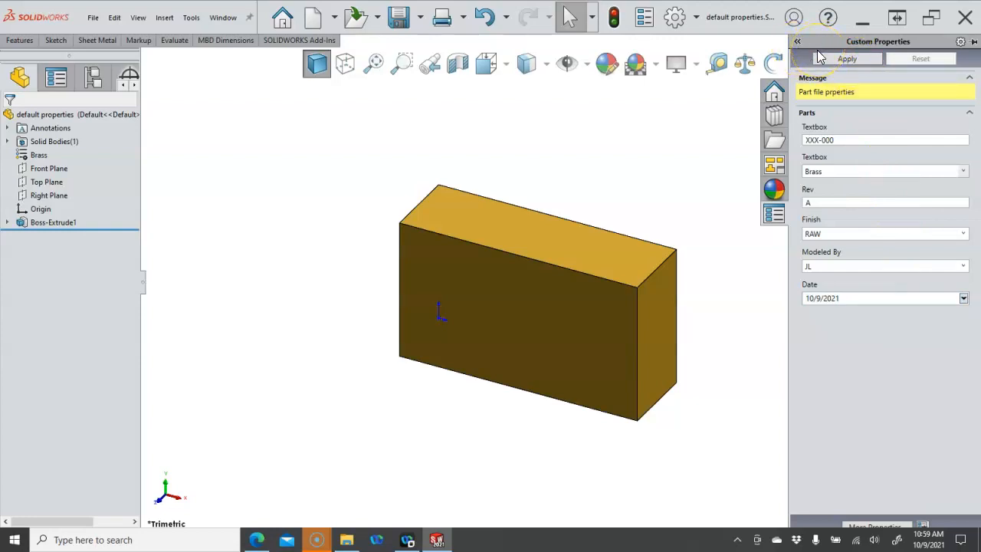
left_click(819, 132)
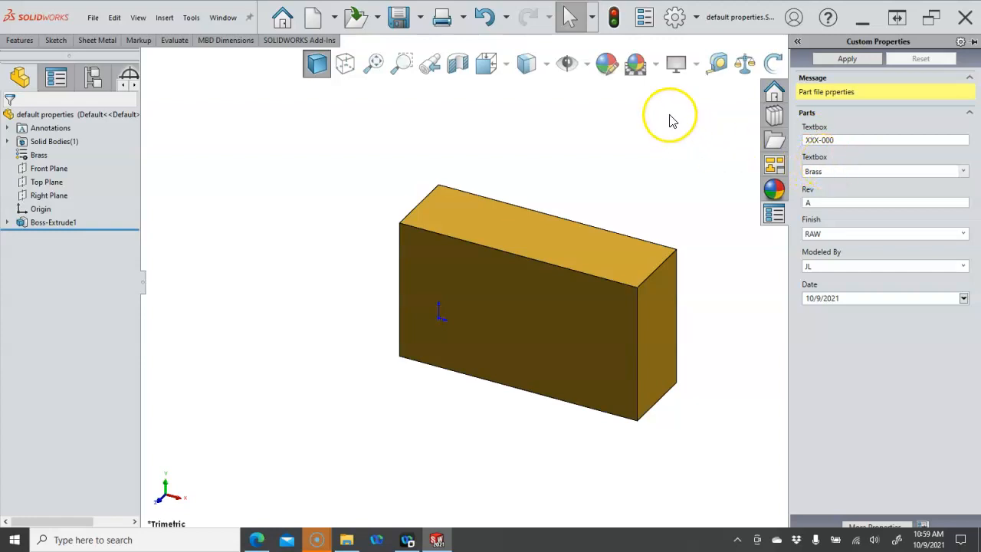
Review the part's configuration-specific and custom properties in the file's summary information
left_click(646, 27)
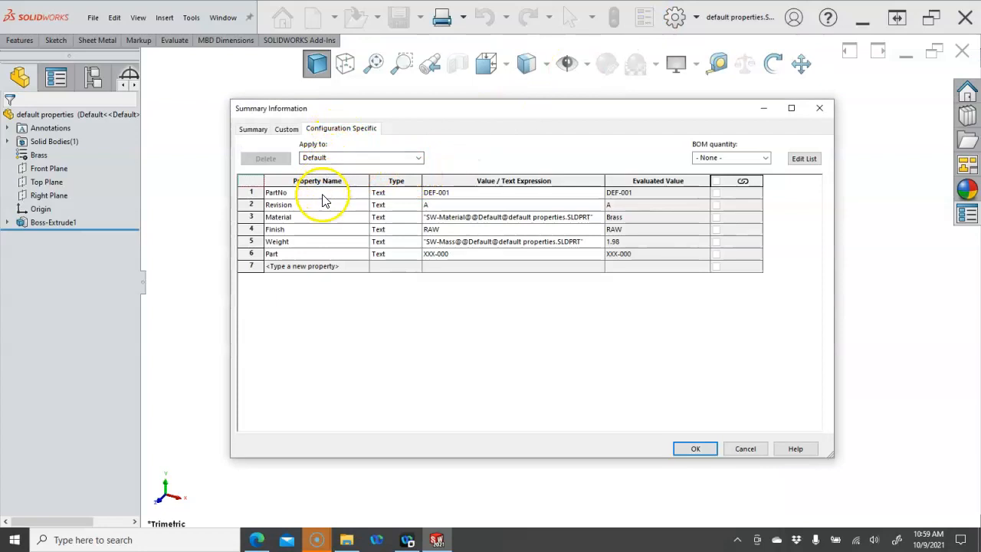
left_click(285, 130)
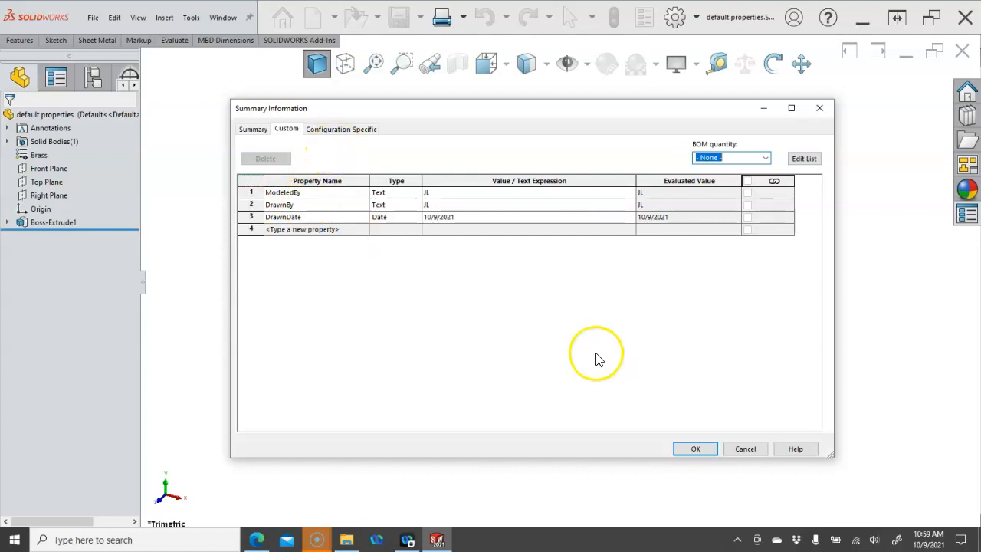
left_click(697, 449)
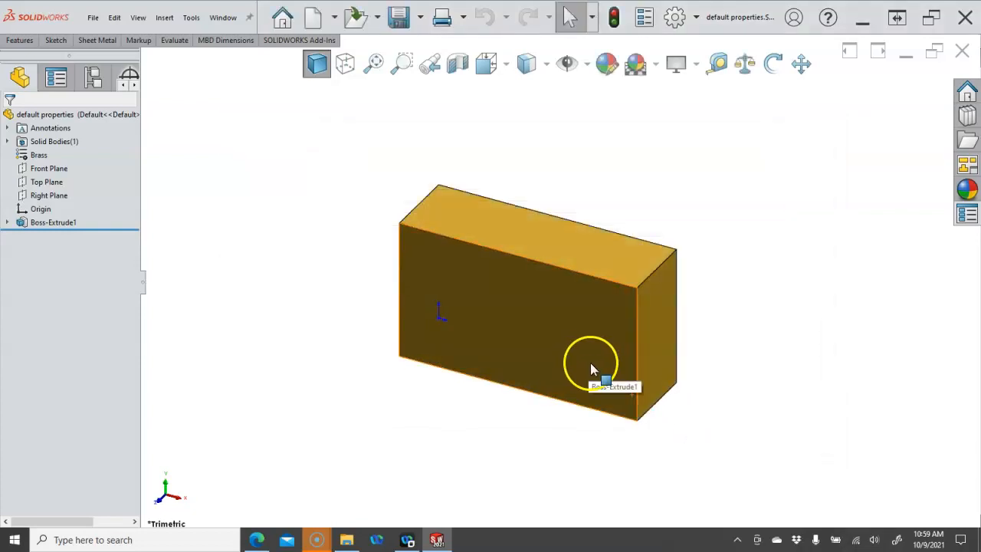
middle_click_drag(673, 366, 651, 258)
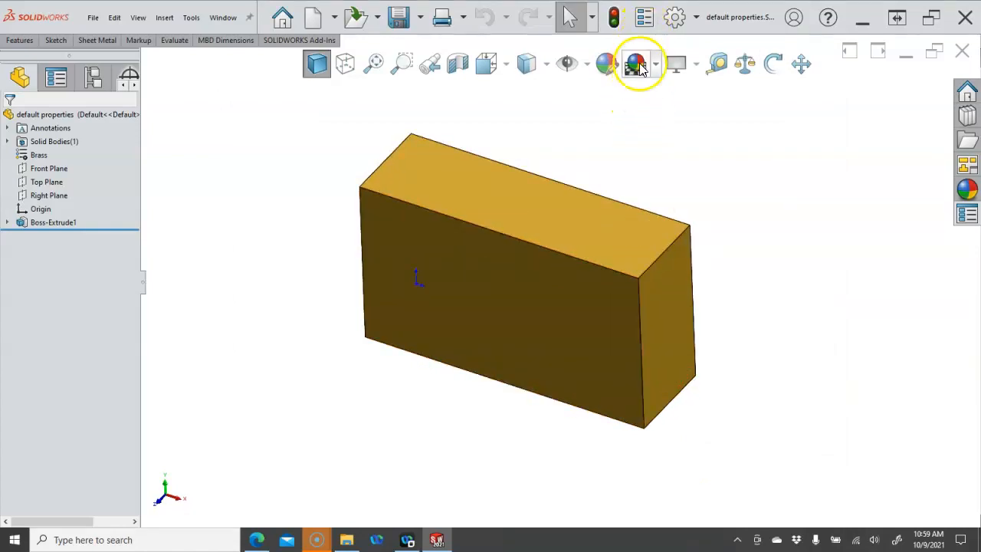
left_click(644, 17)
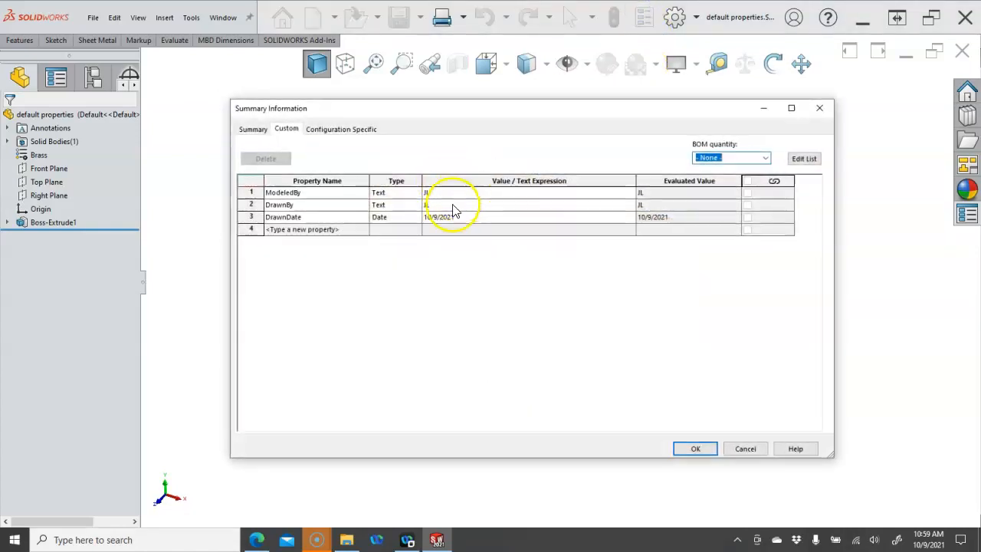
left_click(745, 449)
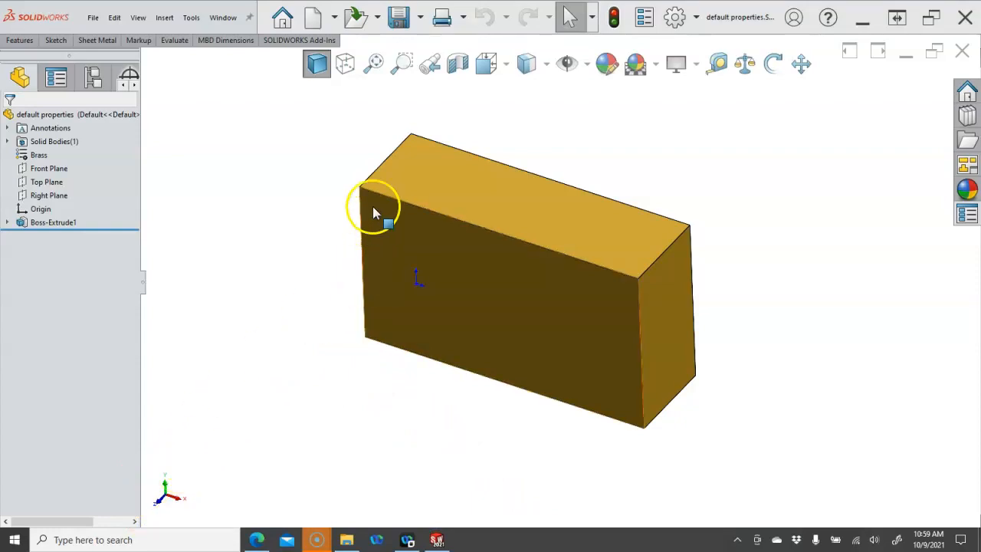
Save the default properties part with its applied properties
left_click(401, 17)
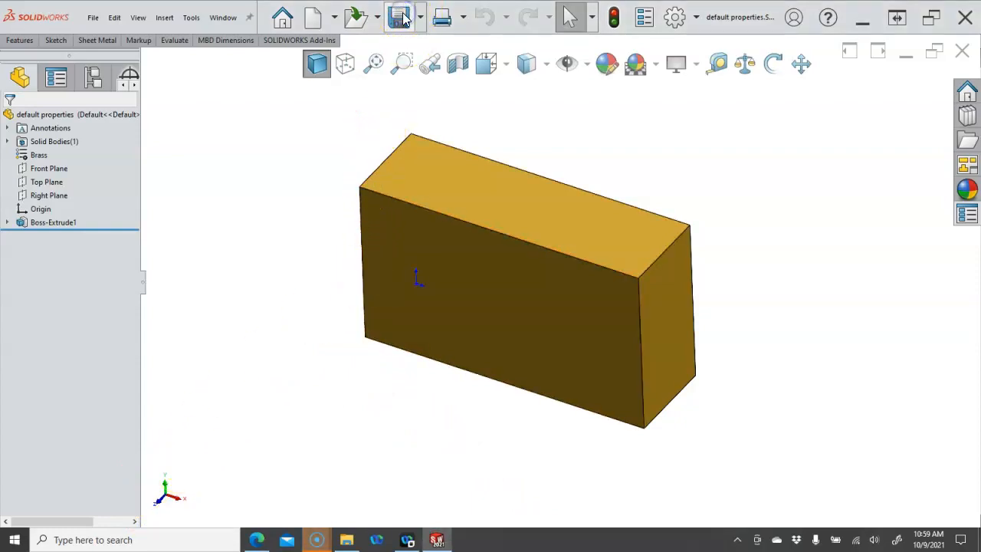
left_click(224, 17)
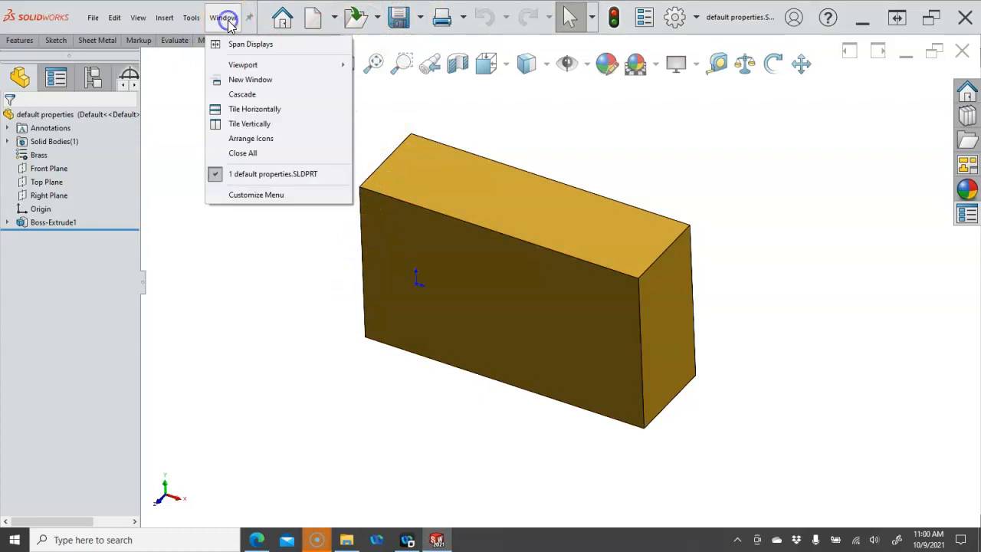
left_click(417, 92)
left_click(318, 17)
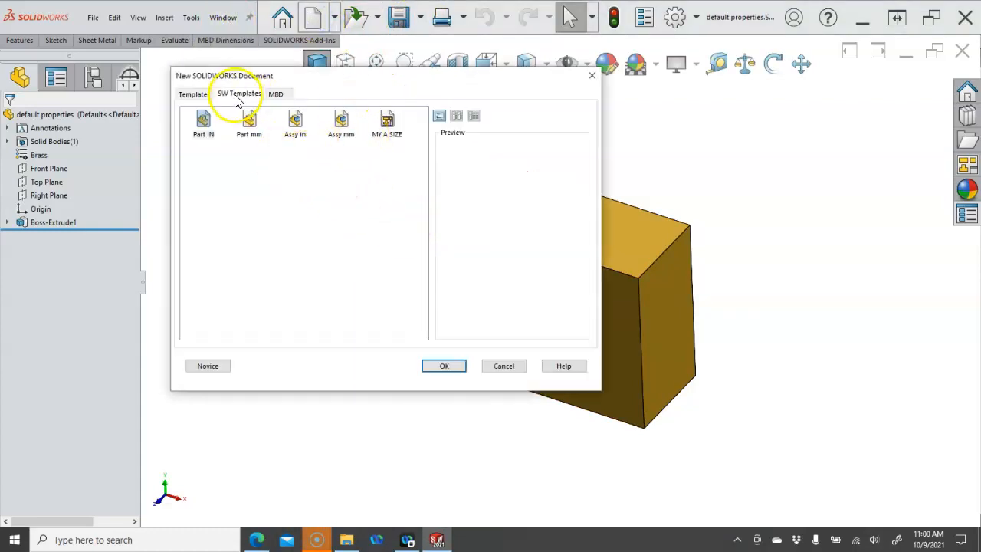
left_click(193, 94)
double_click(296, 122)
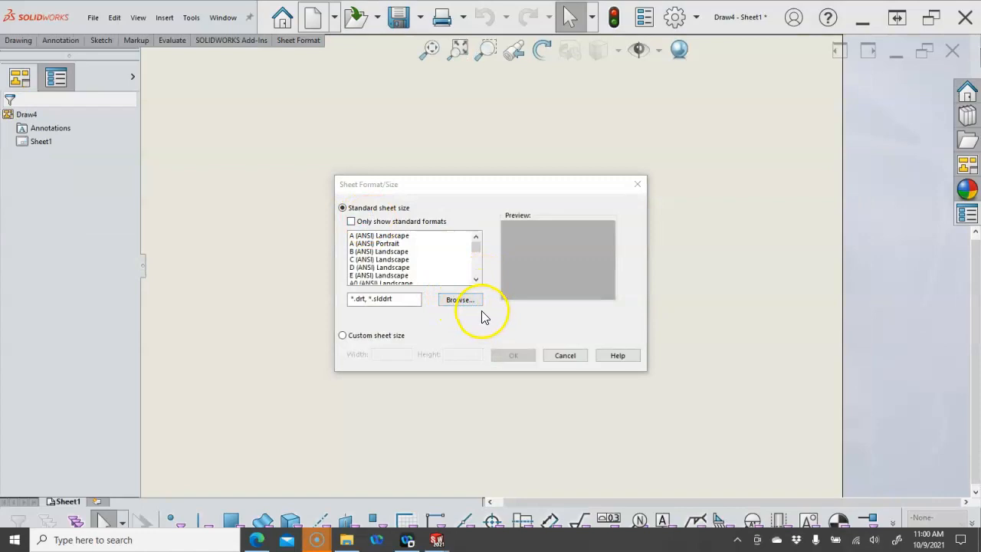
left_click(571, 356)
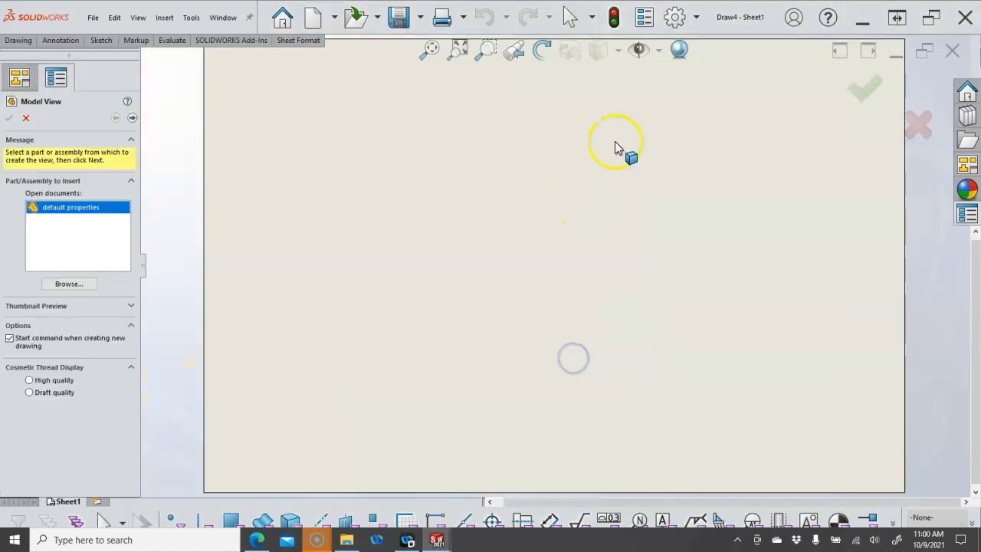
left_click(25, 117)
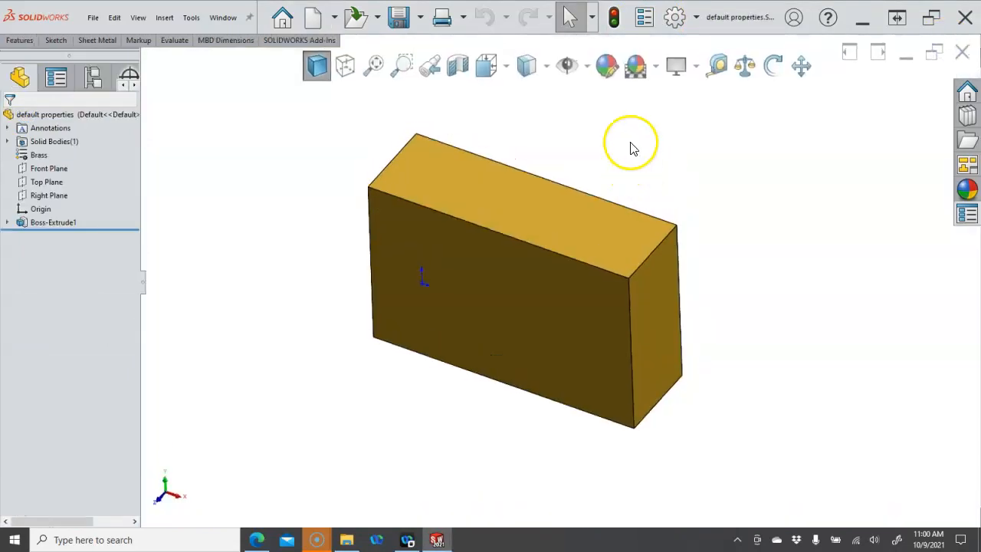
Add the SW Templates folder to the Sheet Formats file locations and accept the search path change
left_click(674, 18)
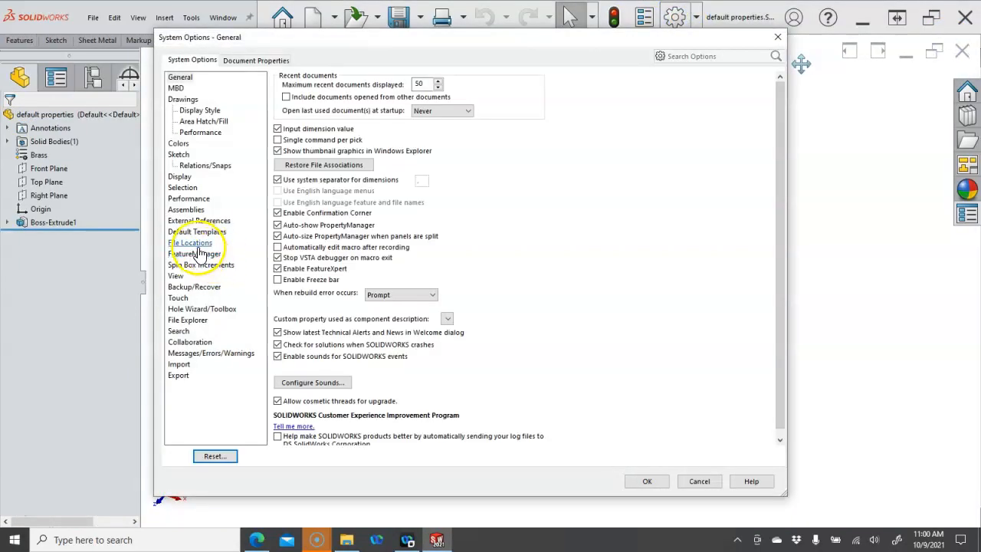
left_click(192, 243)
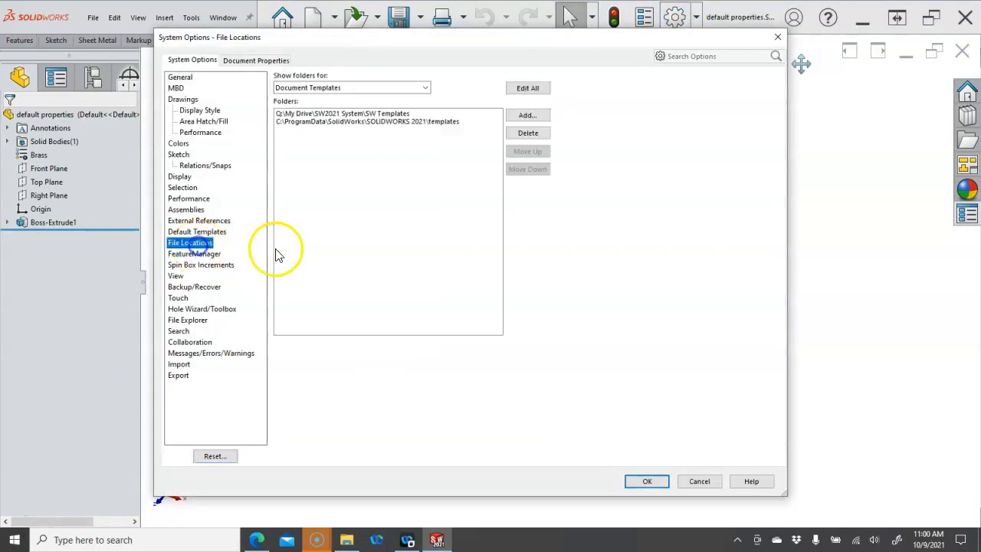
left_click(425, 88)
scroll(401, 261, "down", 8)
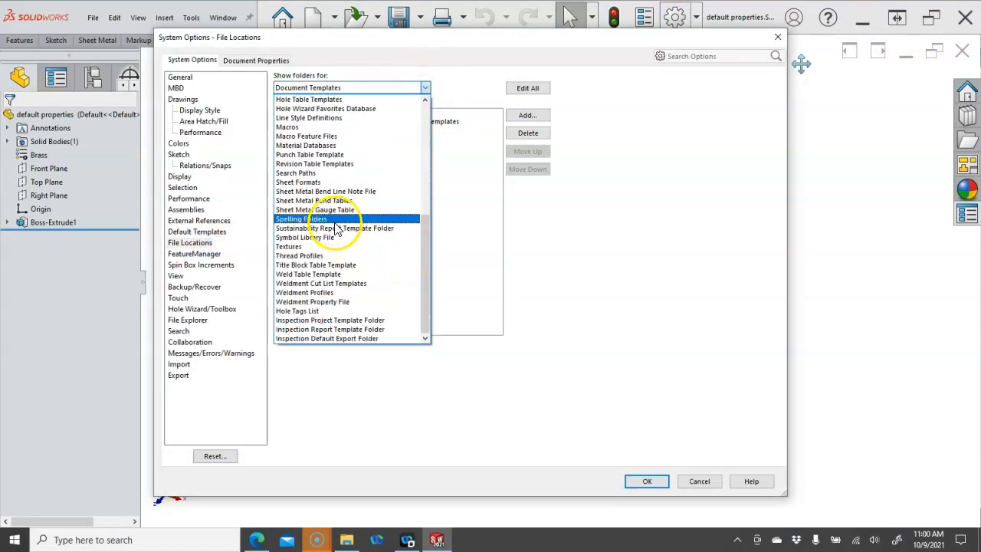
left_click(311, 182)
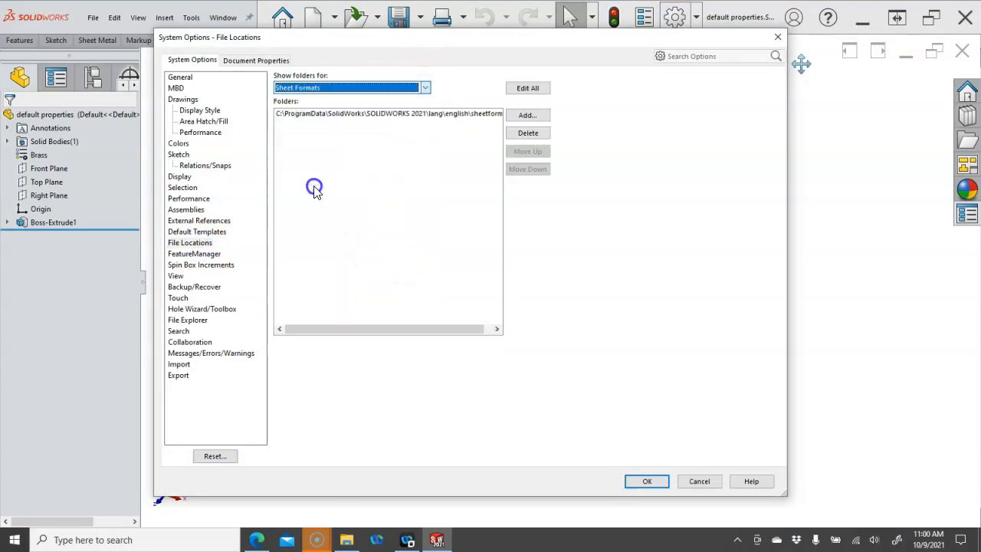
left_click(525, 115)
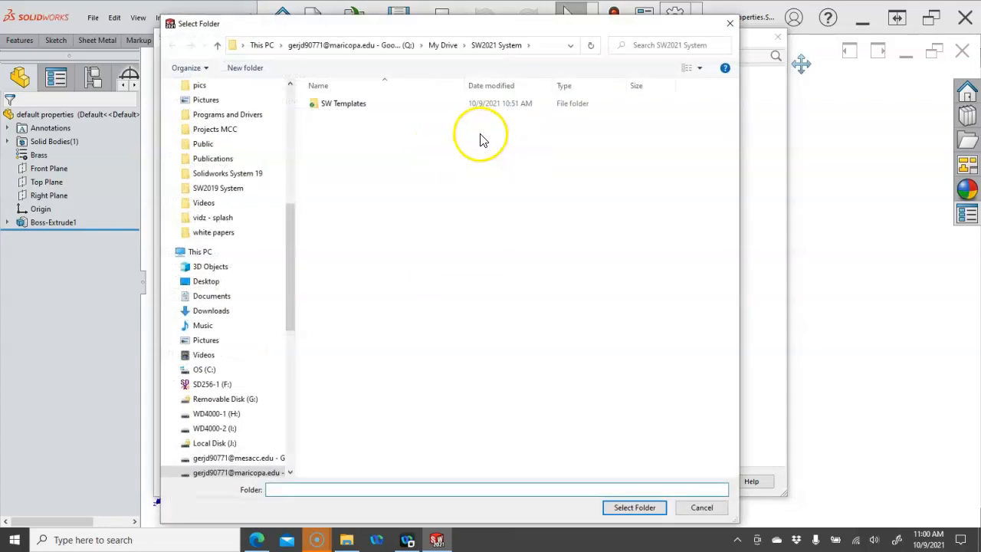
double_click(355, 105)
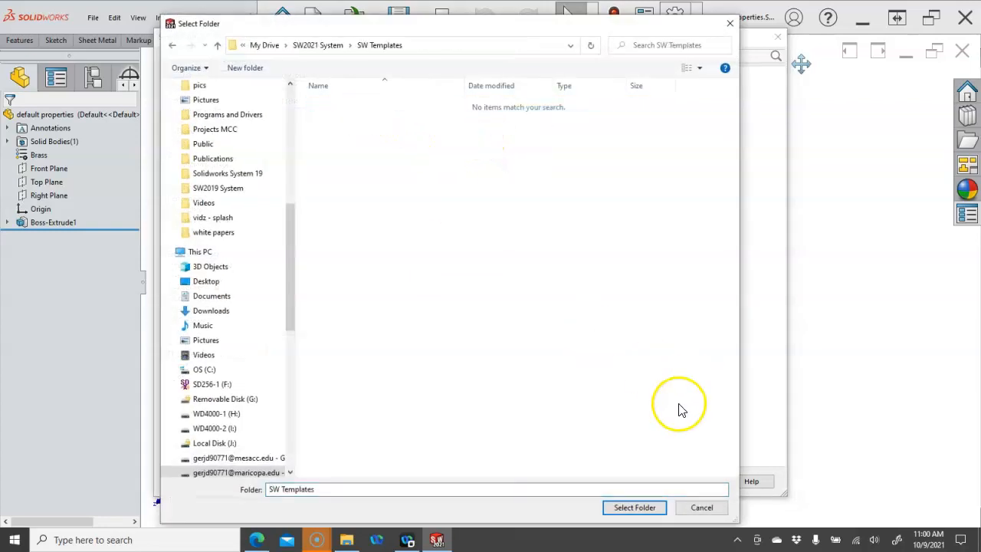
left_click(634, 508)
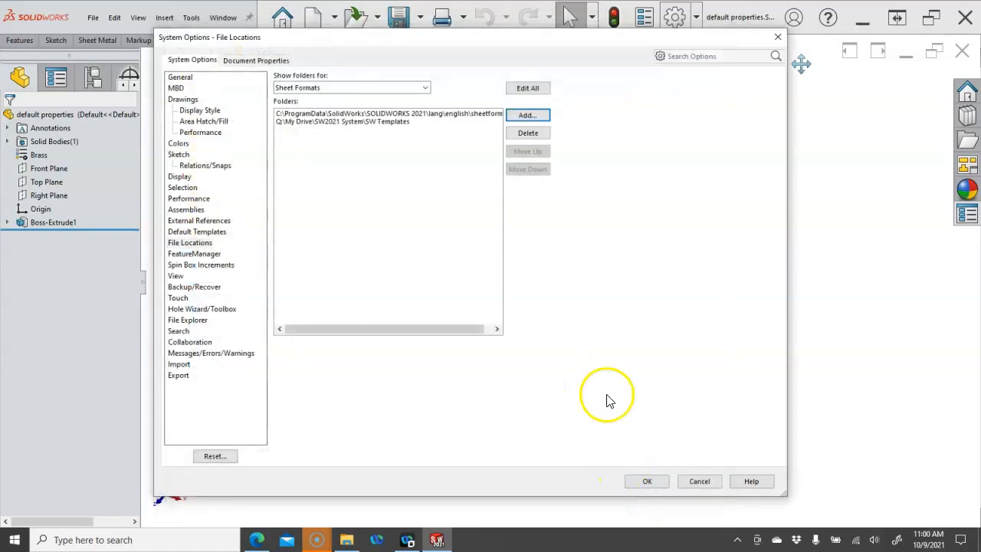
left_click(648, 480)
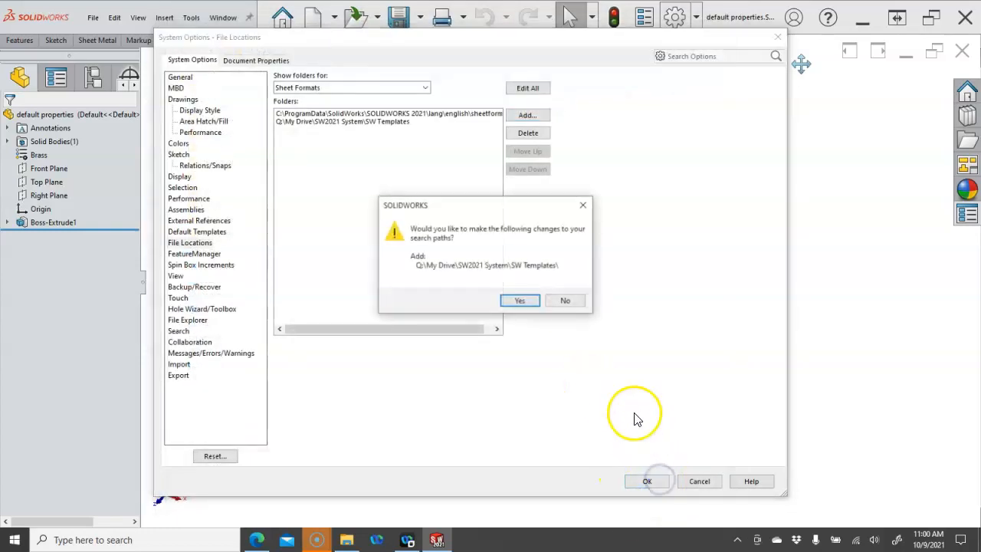
left_click(521, 301)
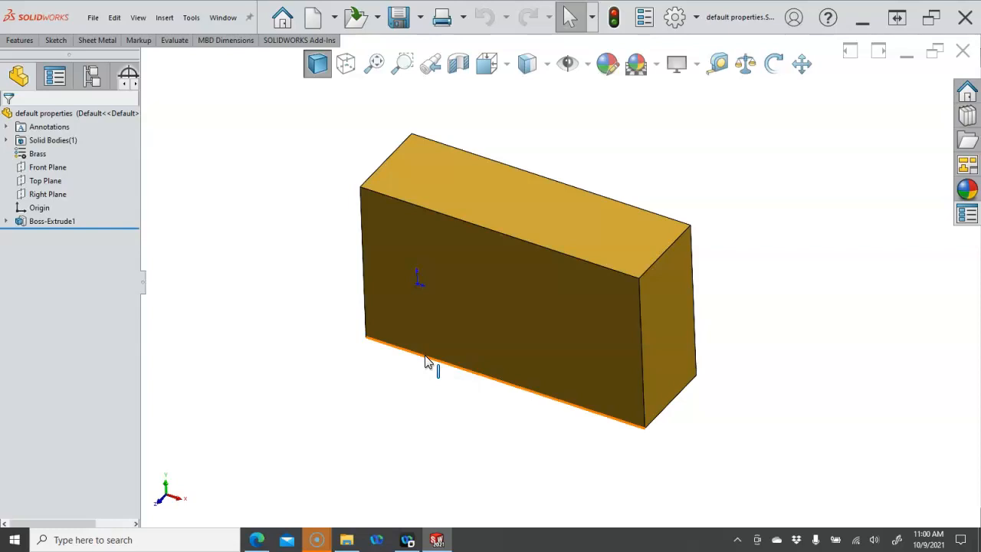
Create a new drawing with the custom A-size landscape sheet format and leave the automatic model view command
left_click(308, 18)
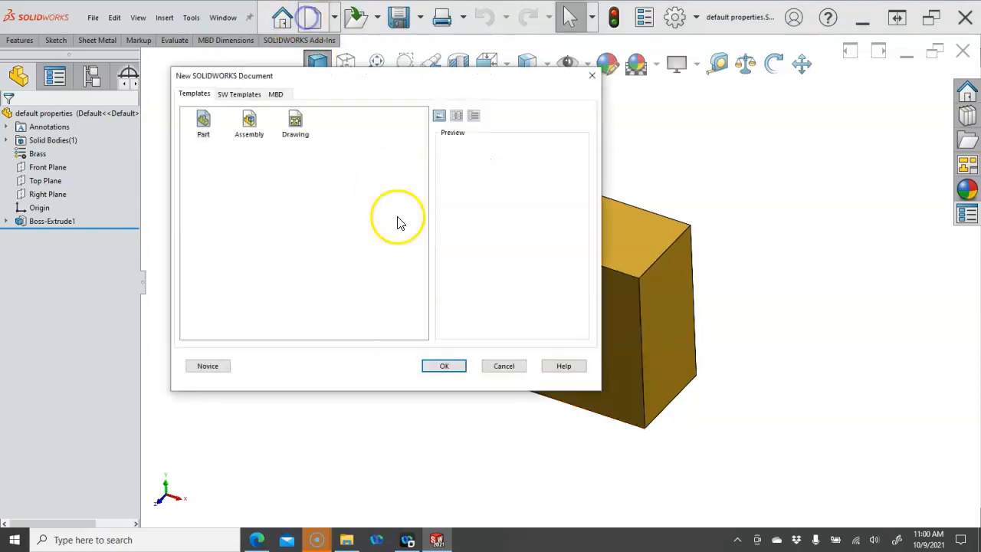
double_click(293, 125)
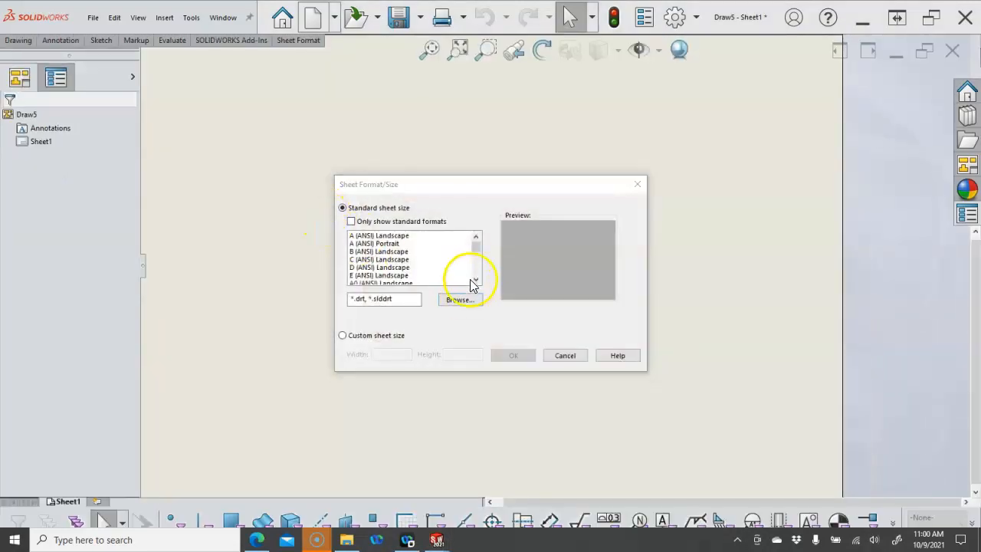
left_click_drag(475, 258, 473, 275)
left_click(375, 275)
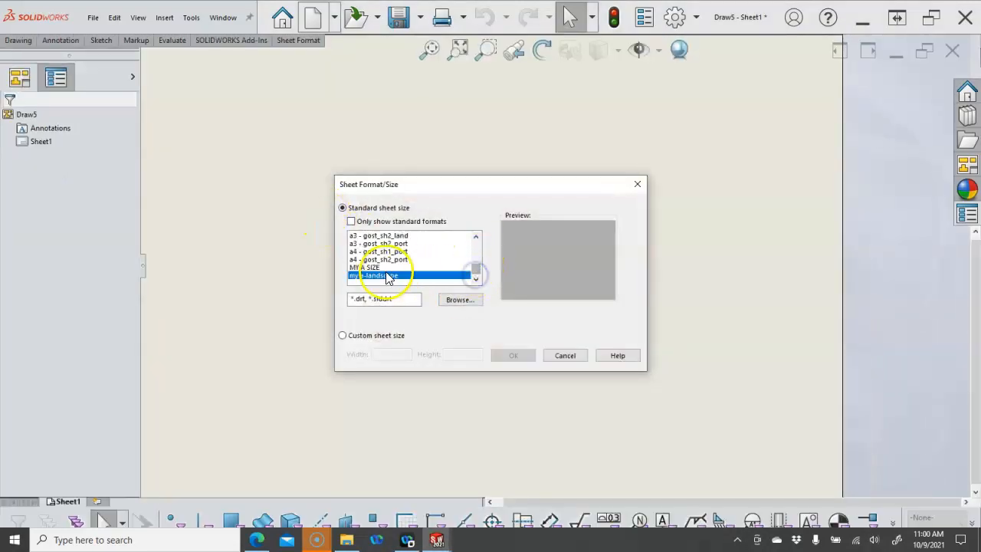
left_click(522, 358)
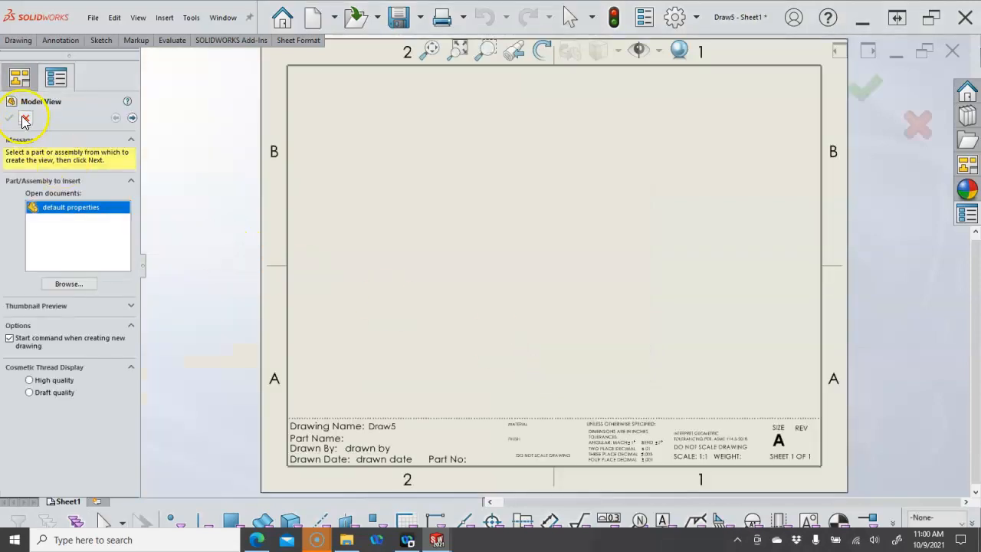
left_click(24, 119)
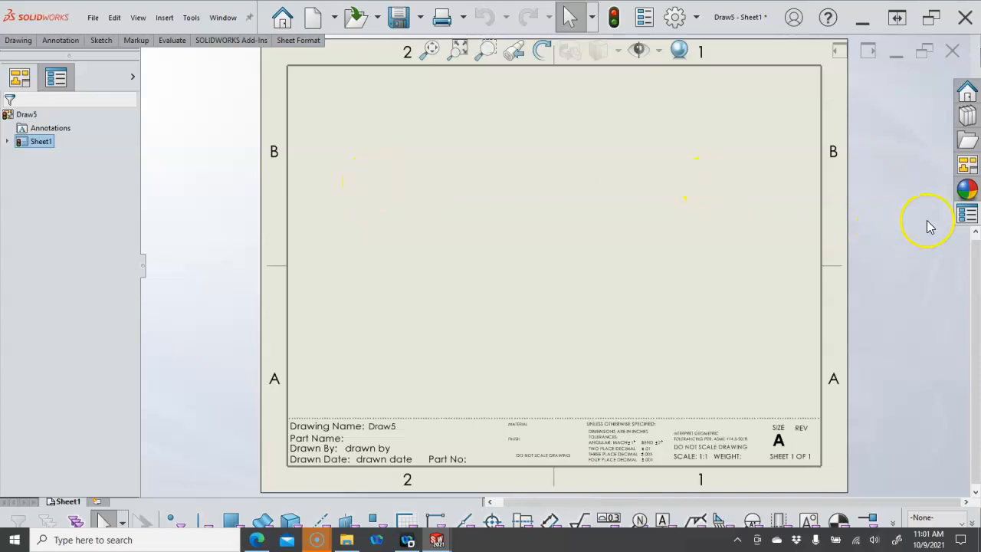
Place a single view of the default properties part near the middle of the sheet without adding projected views
left_click(965, 165)
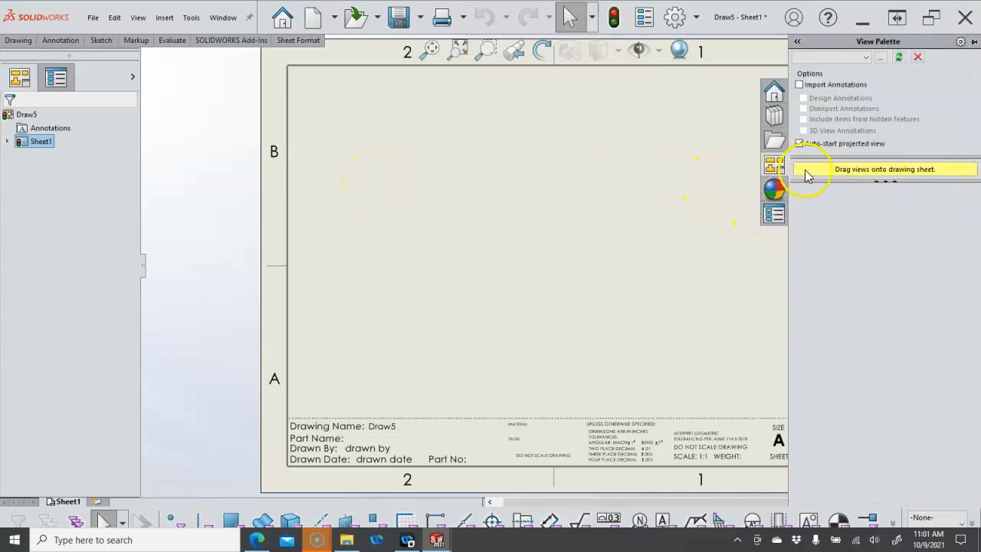
left_click(866, 57)
left_click(829, 69)
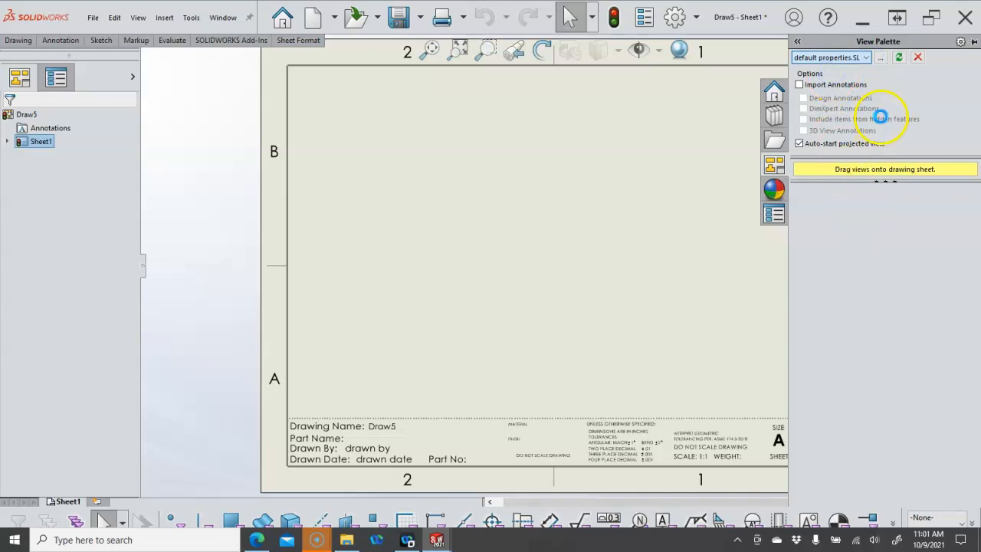
left_click_drag(869, 206, 557, 236)
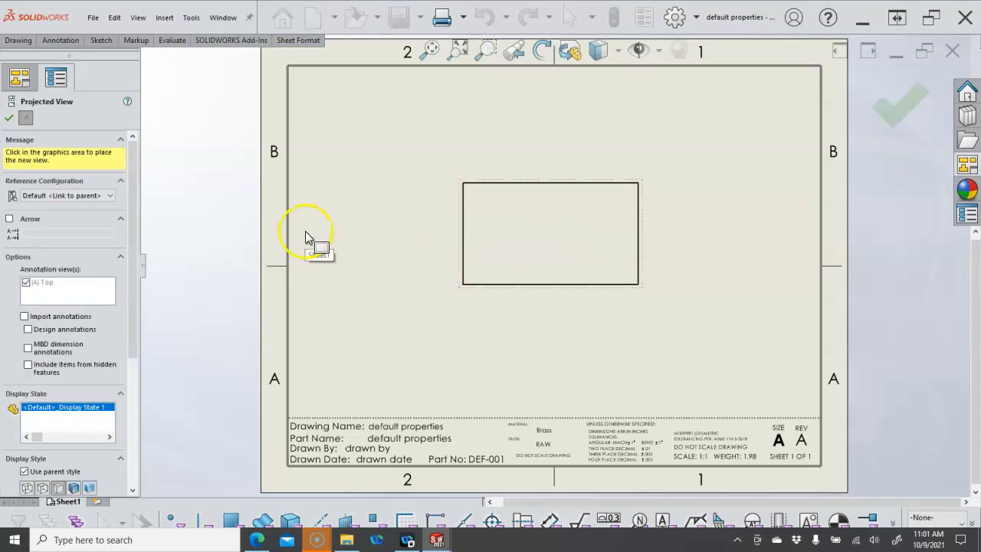
left_click(306, 237)
left_click(9, 118)
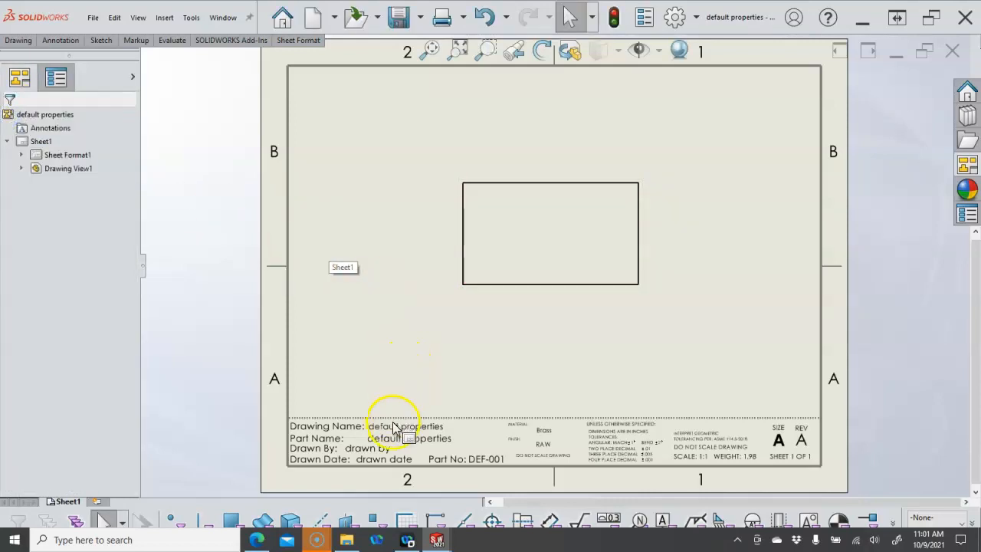
Set the Drawn By field in the drawing's title block to JL
scroll(394, 422, "down", 2)
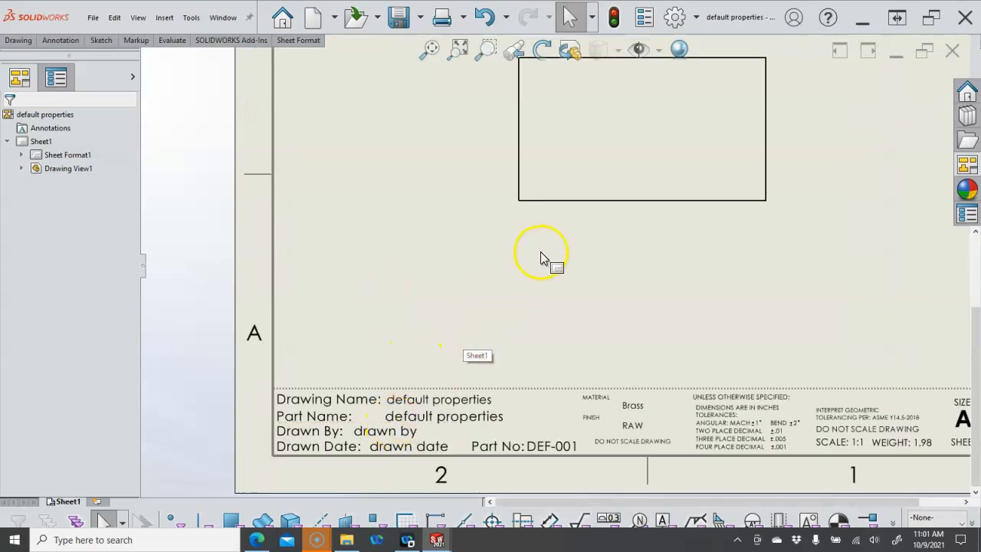
scroll(513, 295, "up", 1)
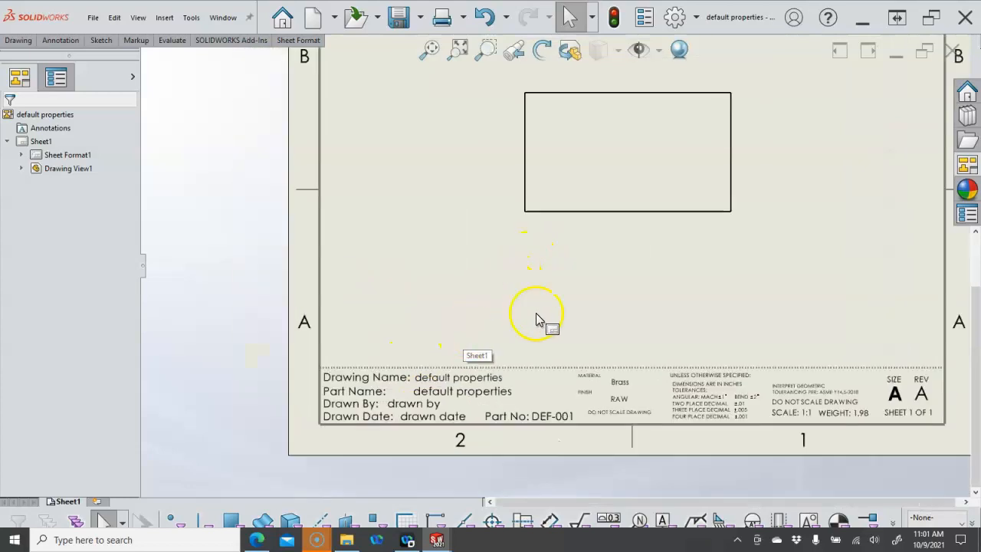
scroll(445, 420, "down", 1)
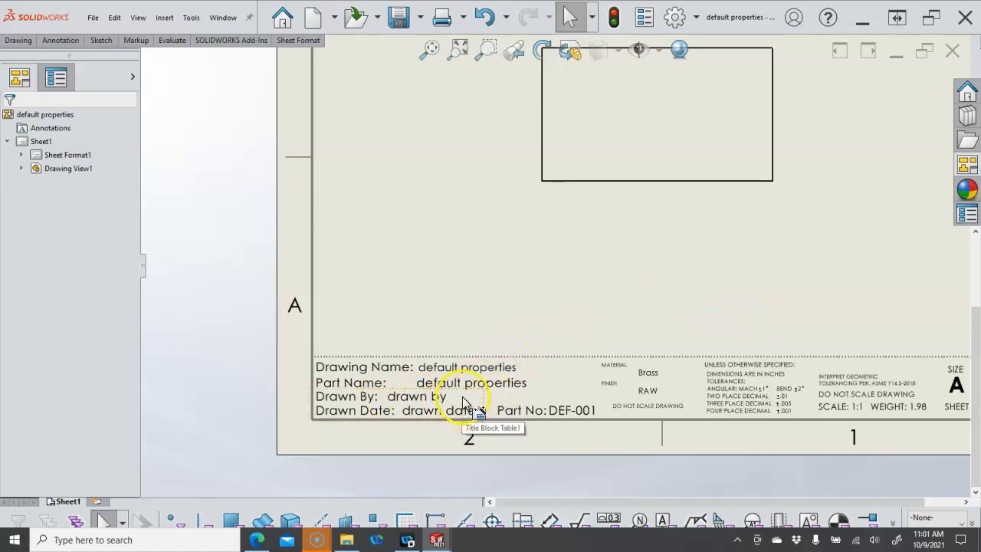
scroll(445, 407, "down", 1)
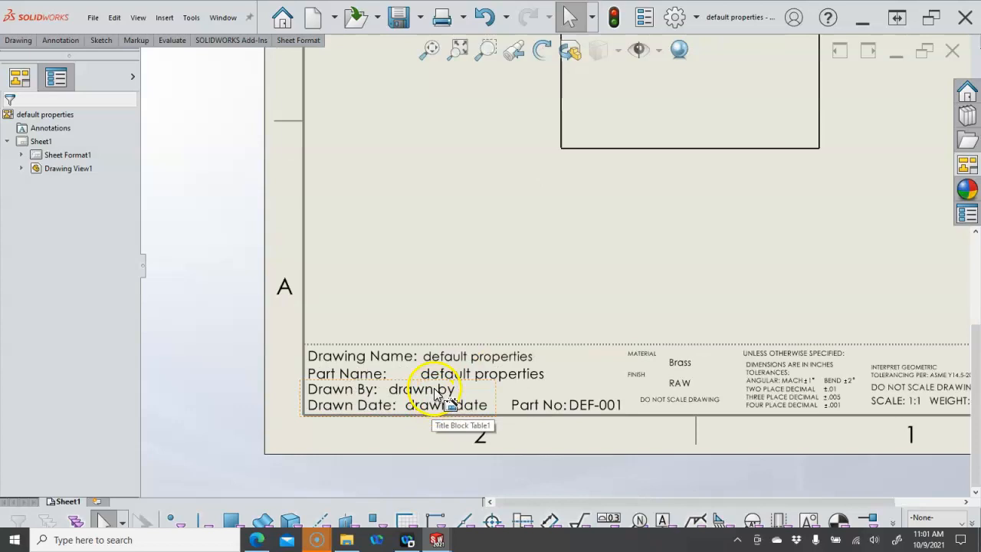
double_click(434, 393)
left_click(440, 391)
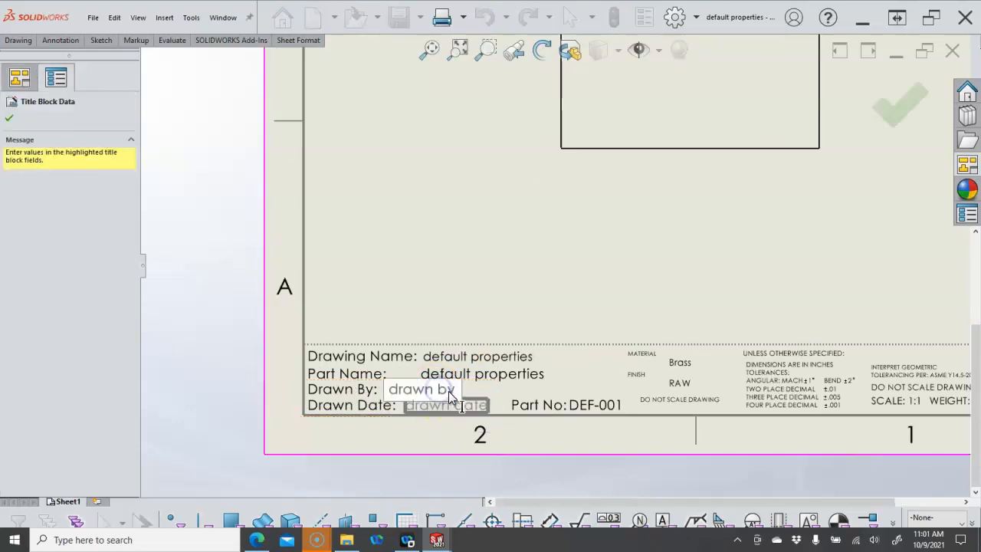
left_click_drag(452, 391, 394, 390)
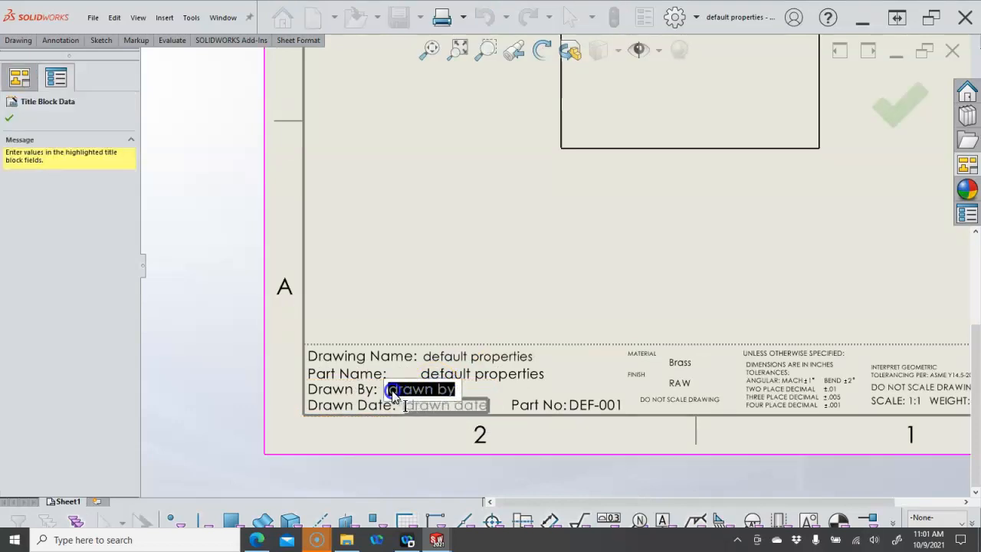
left_click(393, 391)
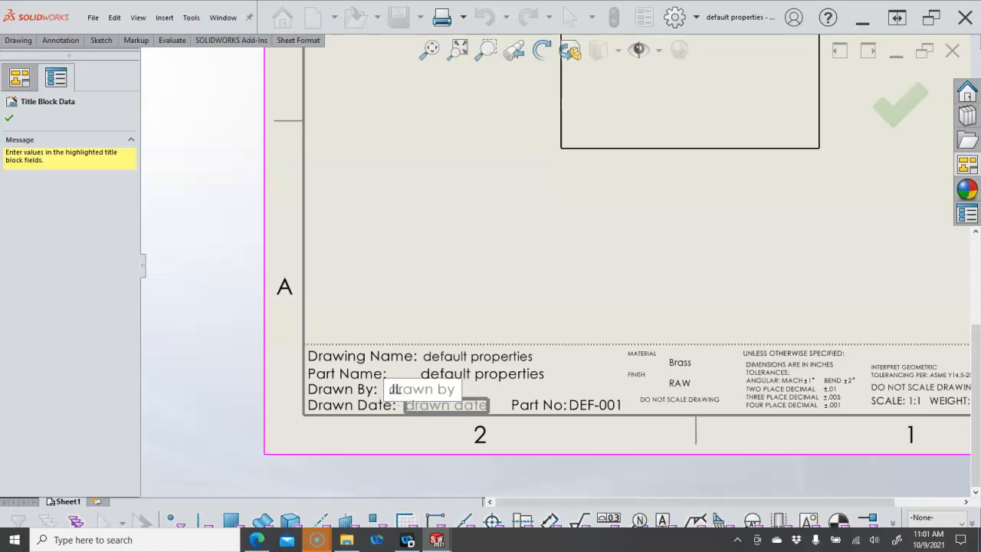
left_click(454, 291)
Set the title block's Drawn Date to 10-9-2021 and finish editing the title block data
double_click(433, 408)
left_click(433, 410)
left_click_drag(486, 409, 463, 408)
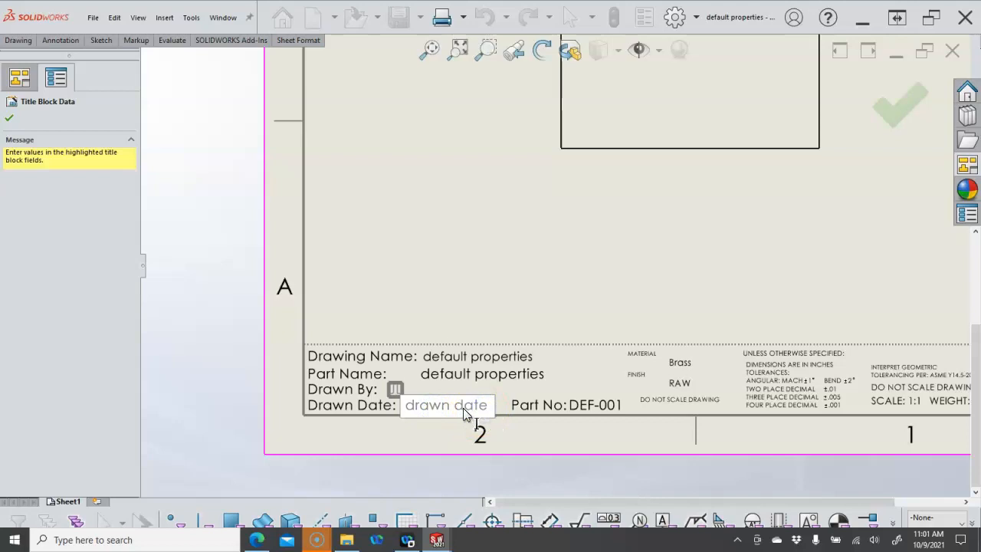
type("10-9-2021")
key("Tab")
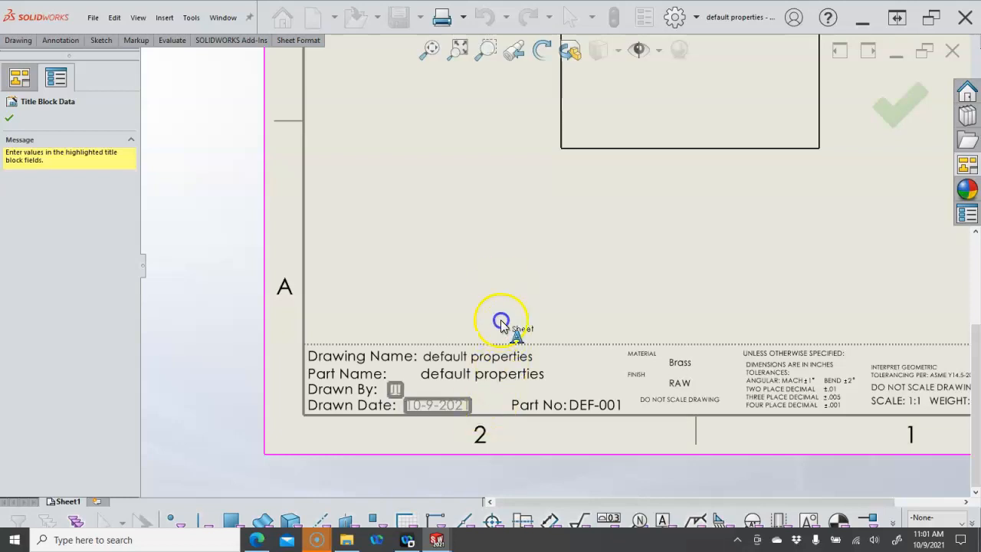
key("Escape")
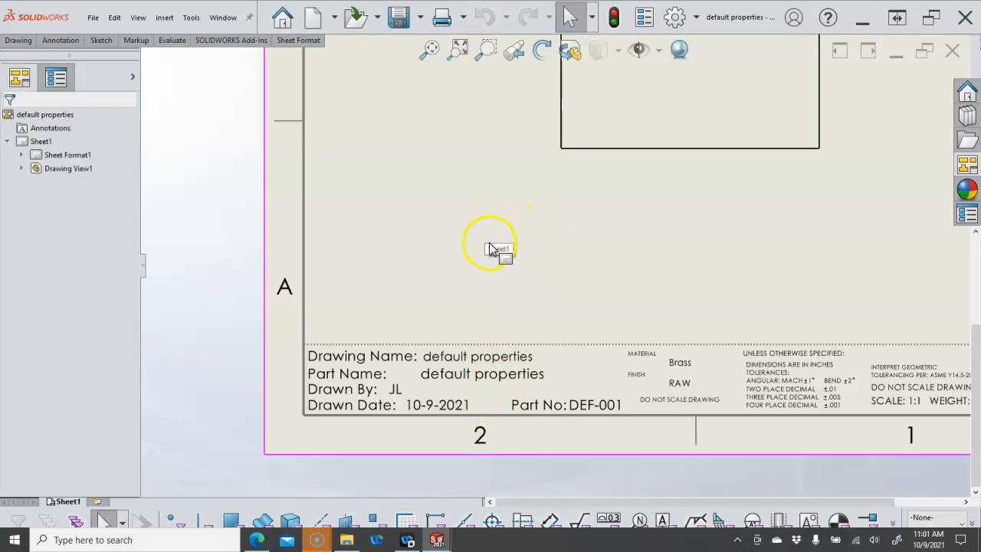
Replace the Drawn By value in the drawing's title block with > and finish editing the title block data
scroll(514, 341, "up", 5)
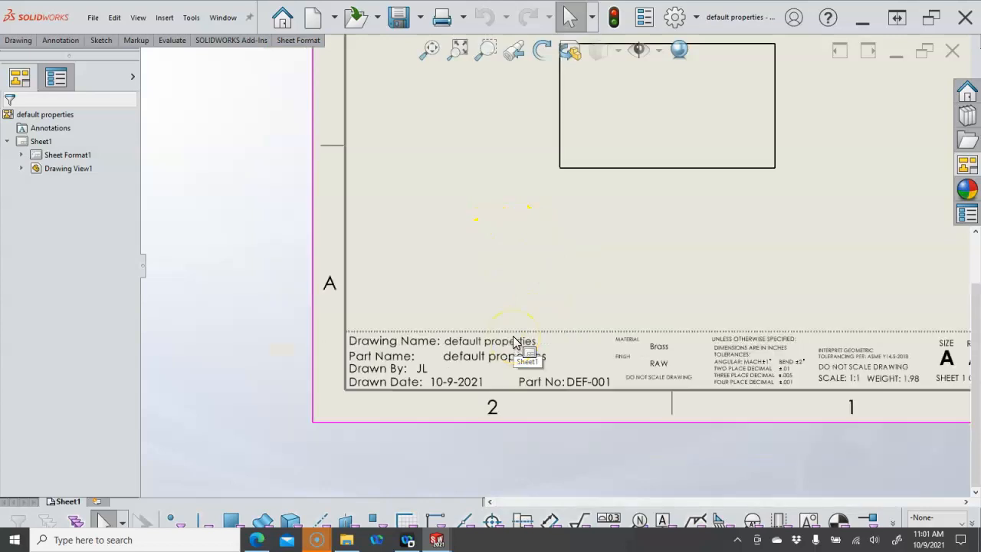
scroll(547, 296, "down", 2)
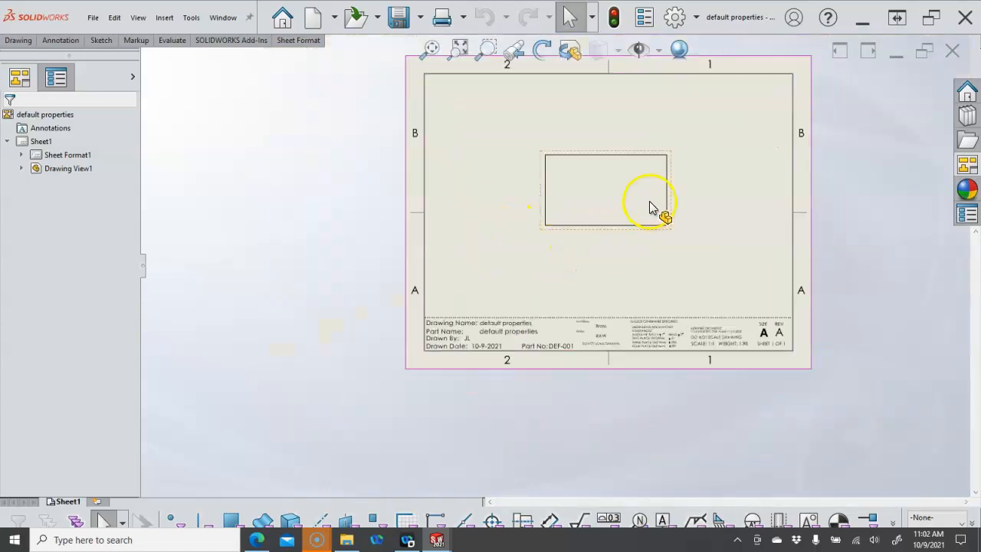
scroll(648, 206, "down", 2)
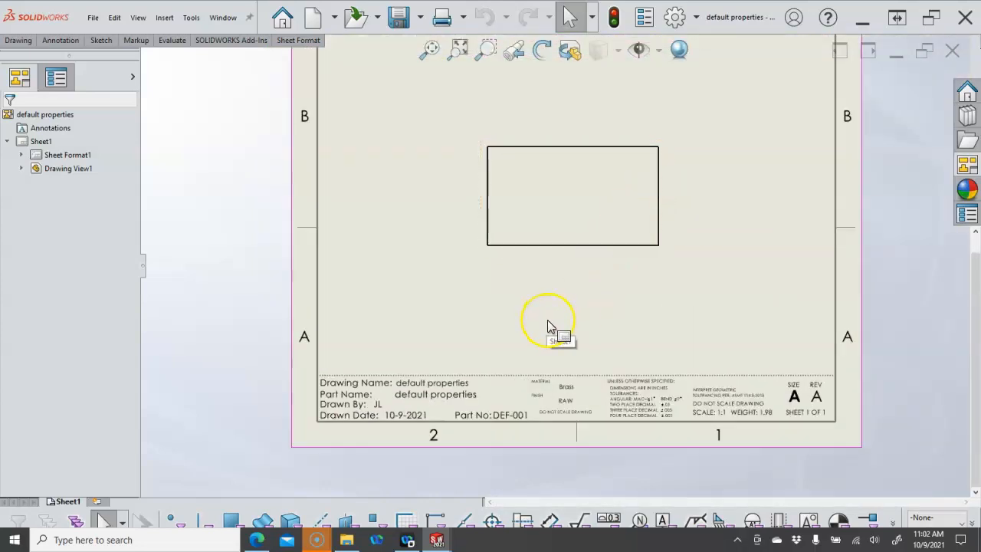
scroll(407, 412, "down", 4)
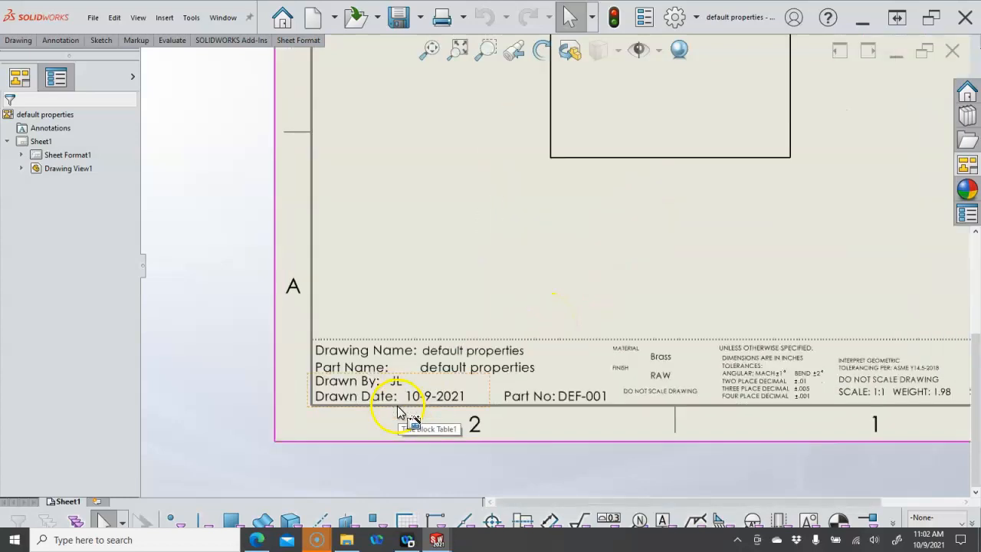
double_click(424, 353)
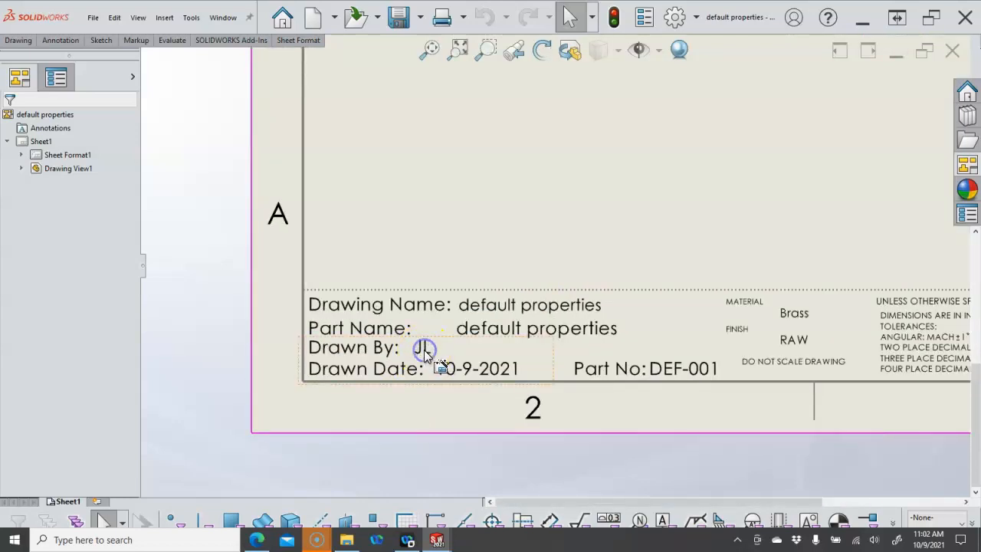
double_click(424, 350)
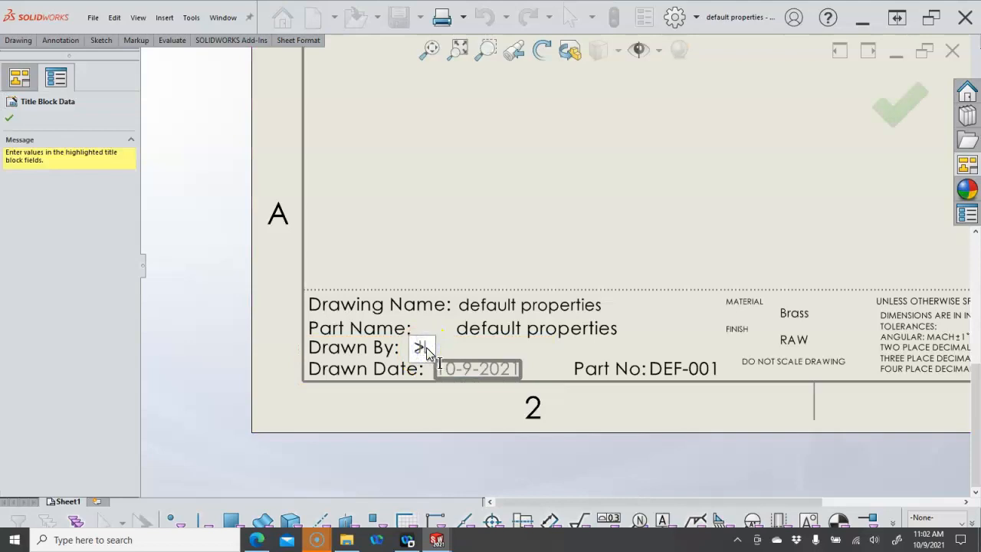
left_click(457, 278)
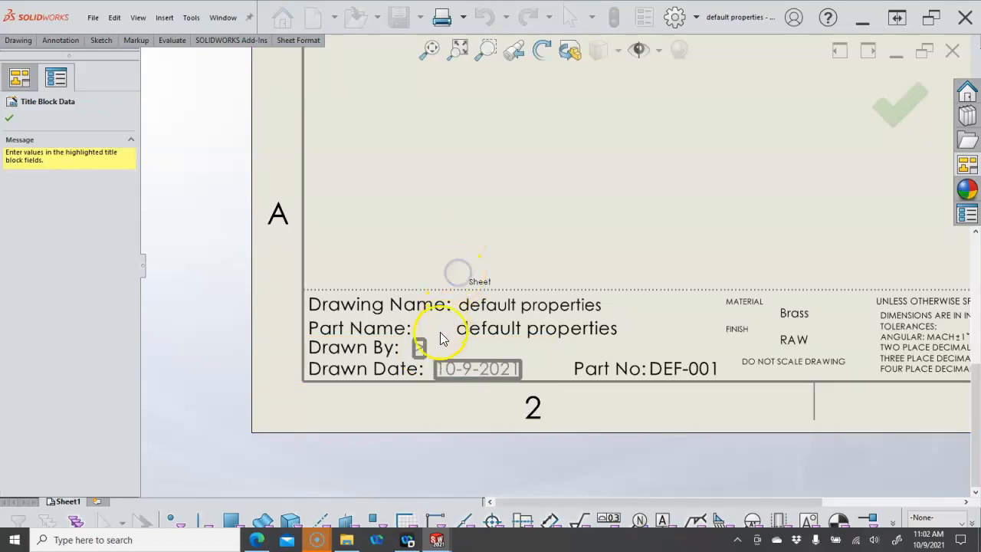
double_click(421, 349)
left_click(537, 263)
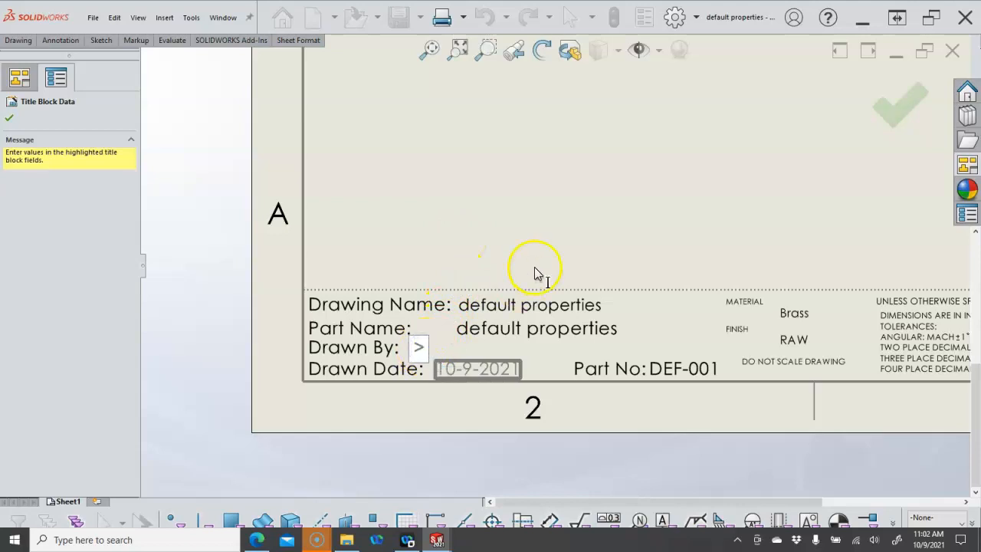
left_click(542, 258)
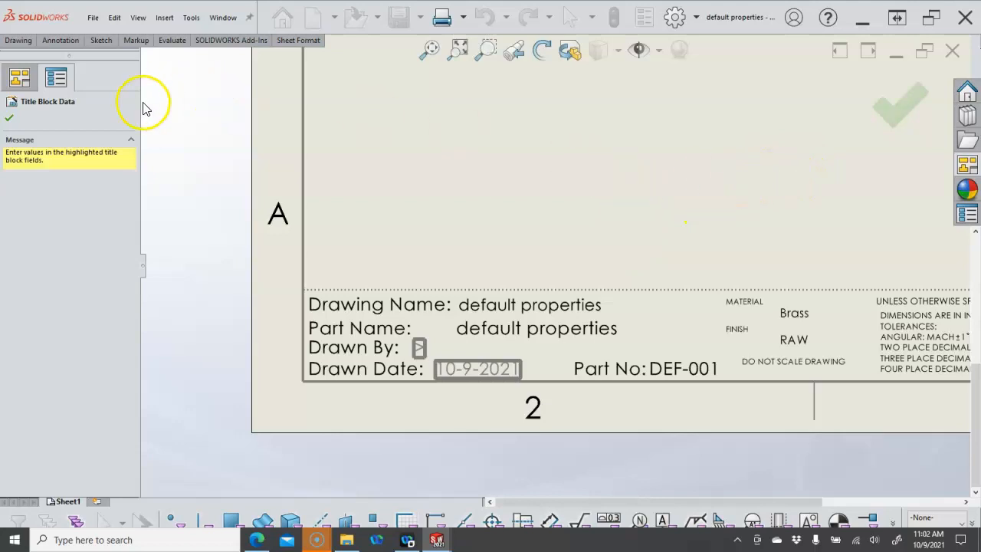
left_click(10, 120)
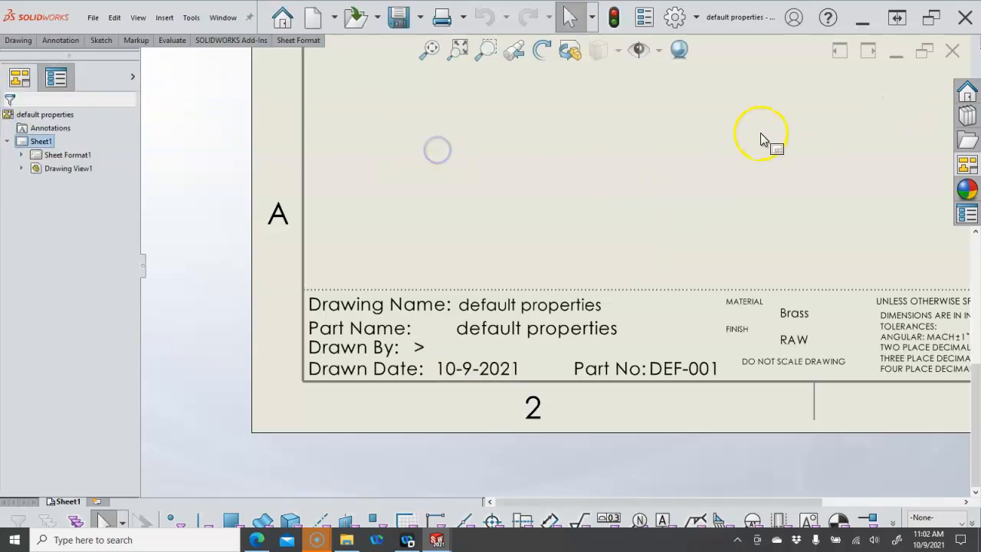
Close the default properties drawing without saving its changes
scroll(716, 153, "up", 5)
scroll(615, 171, "down", 3)
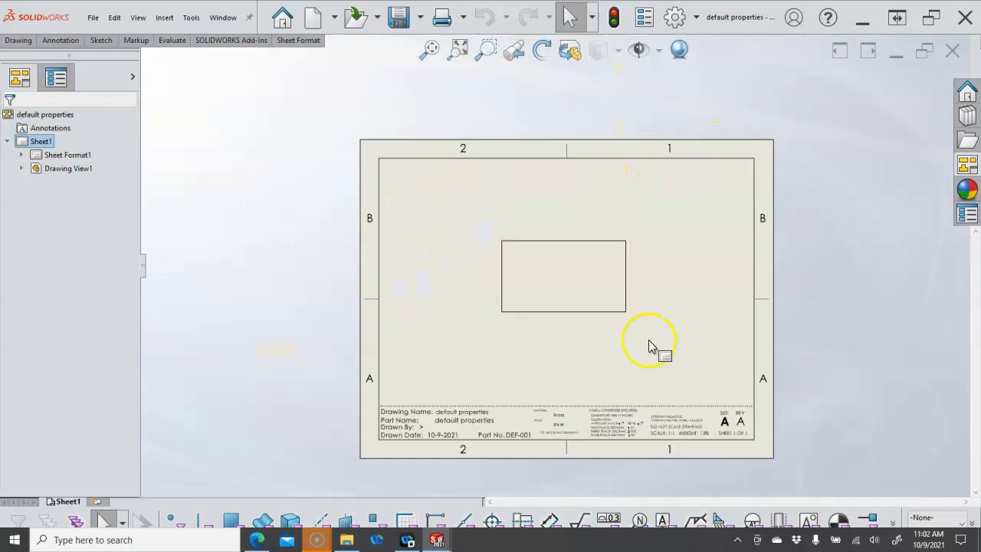
scroll(557, 402, "down", 3)
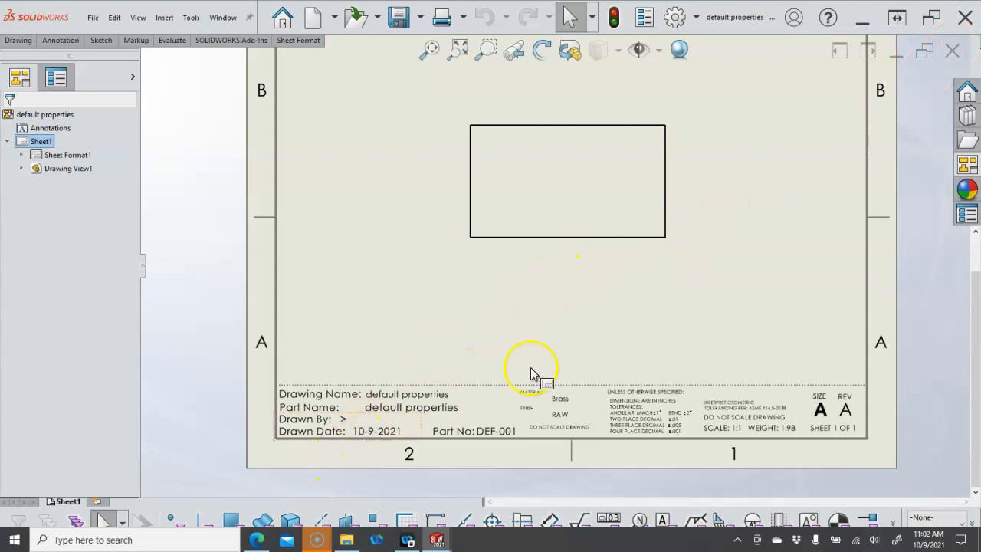
left_click(955, 50)
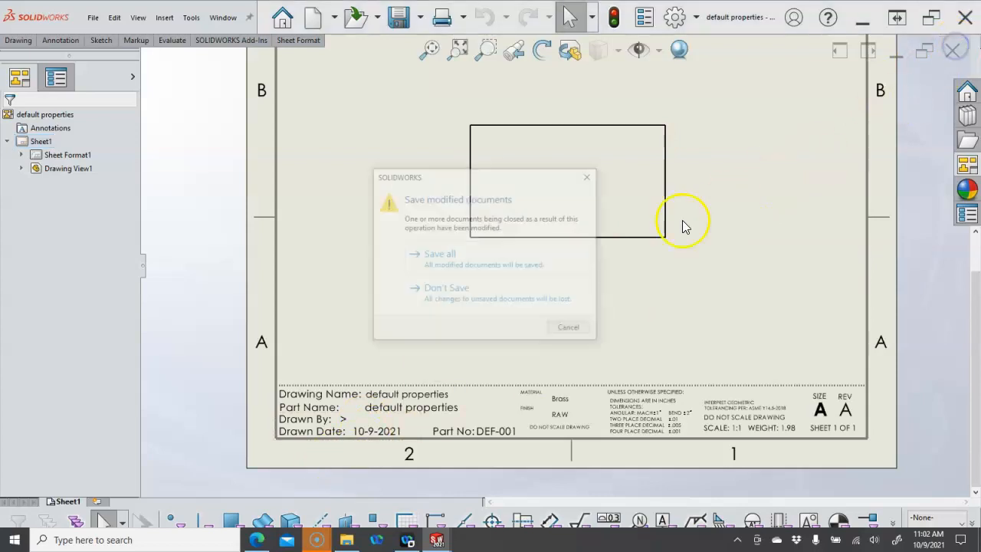
left_click(396, 299)
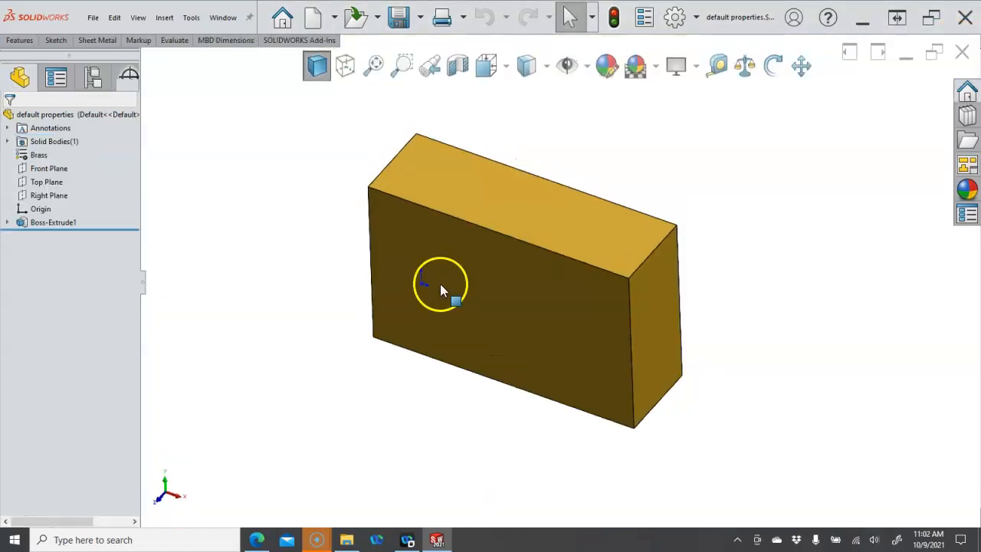
Create a new drawing with the my a-landscape sheet format and leave the automatic model view command
left_click(93, 17)
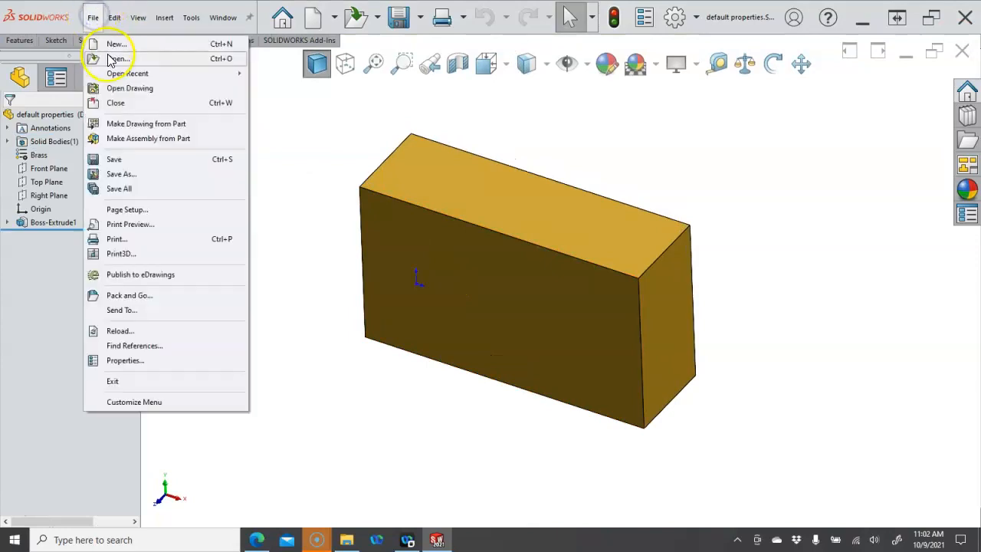
left_click(119, 44)
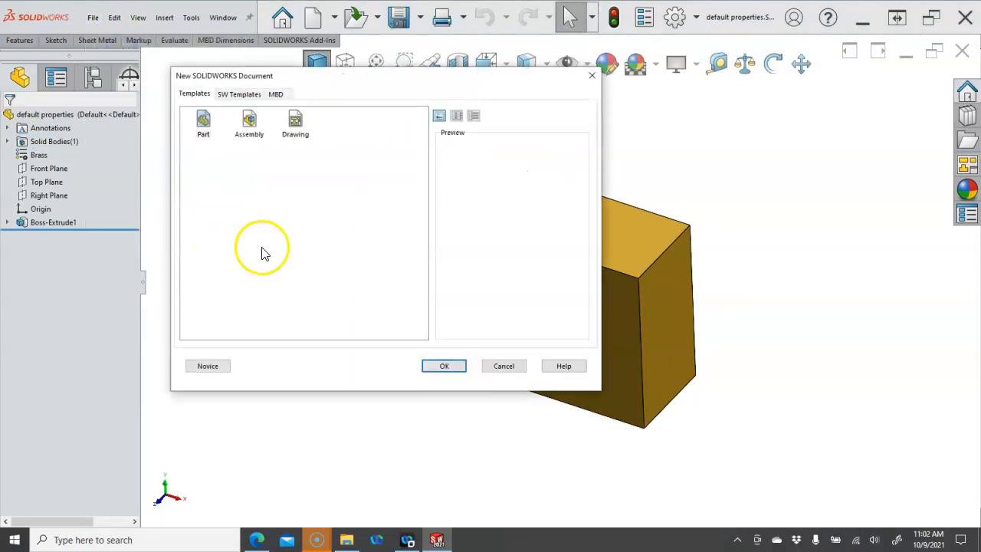
double_click(296, 124)
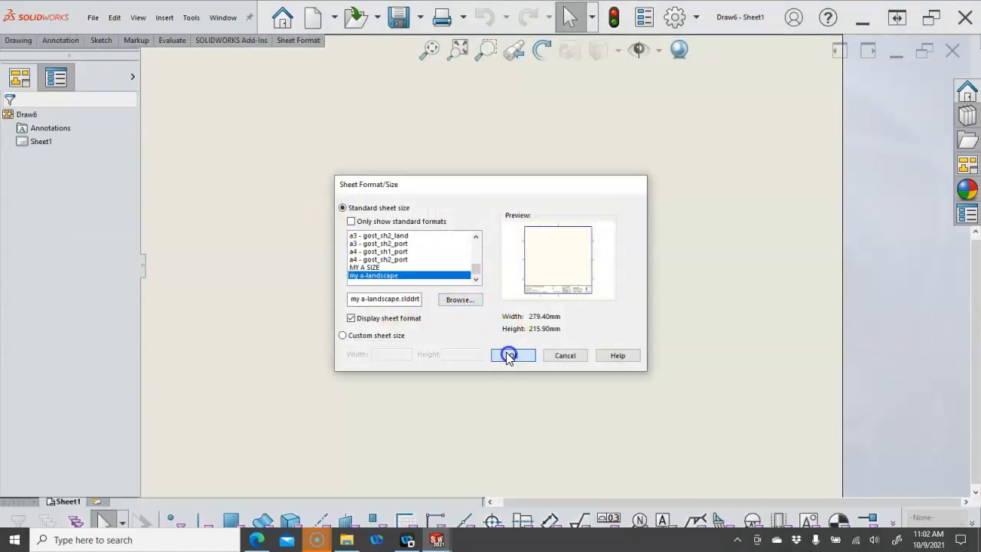
left_click(512, 355)
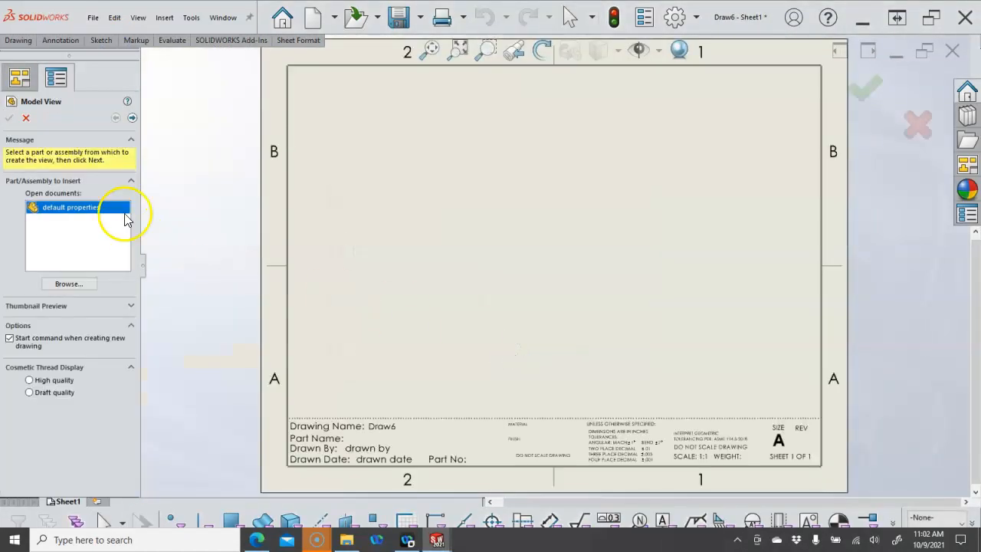
left_click(26, 118)
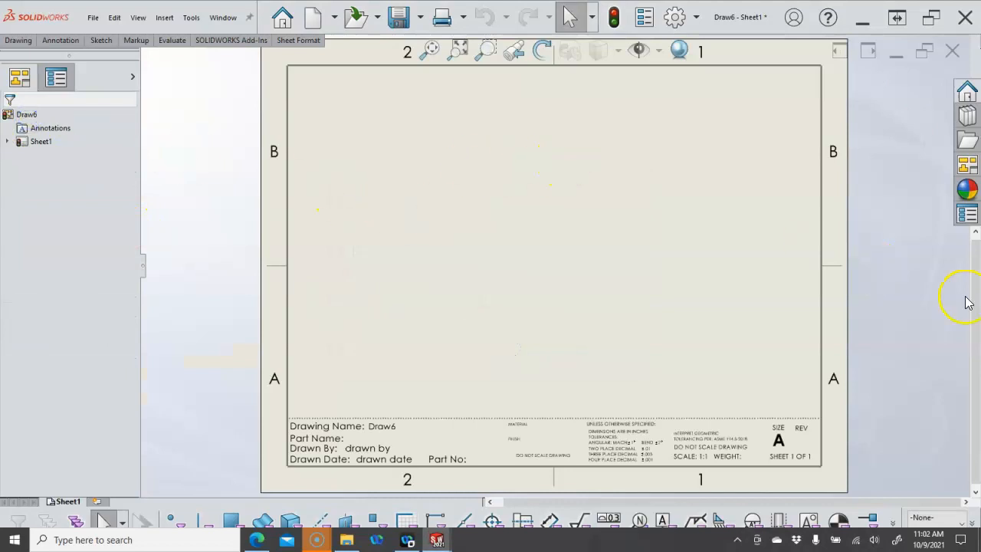
Load the default properties part into the View Palette and place one view near the sheet's middle without projected views
left_click(966, 216)
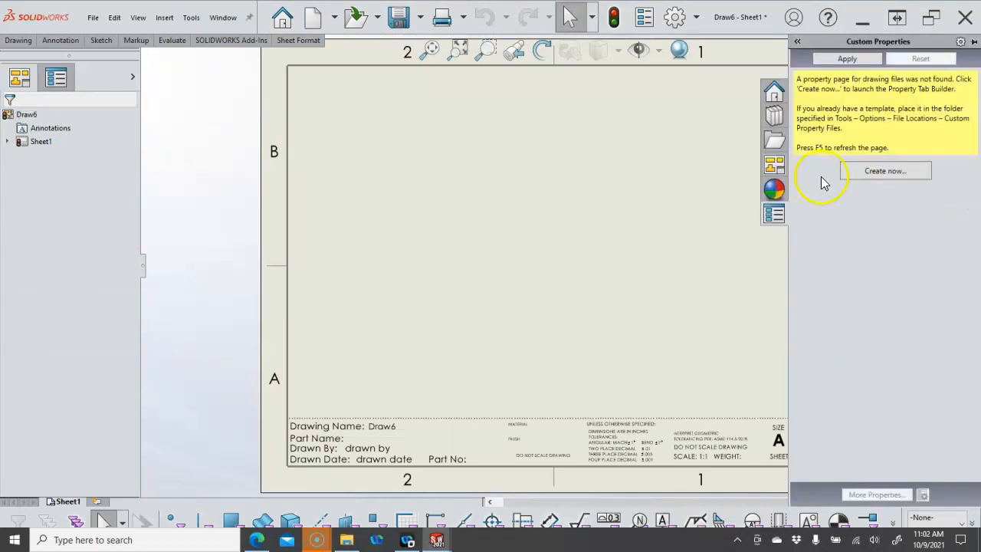
left_click(774, 163)
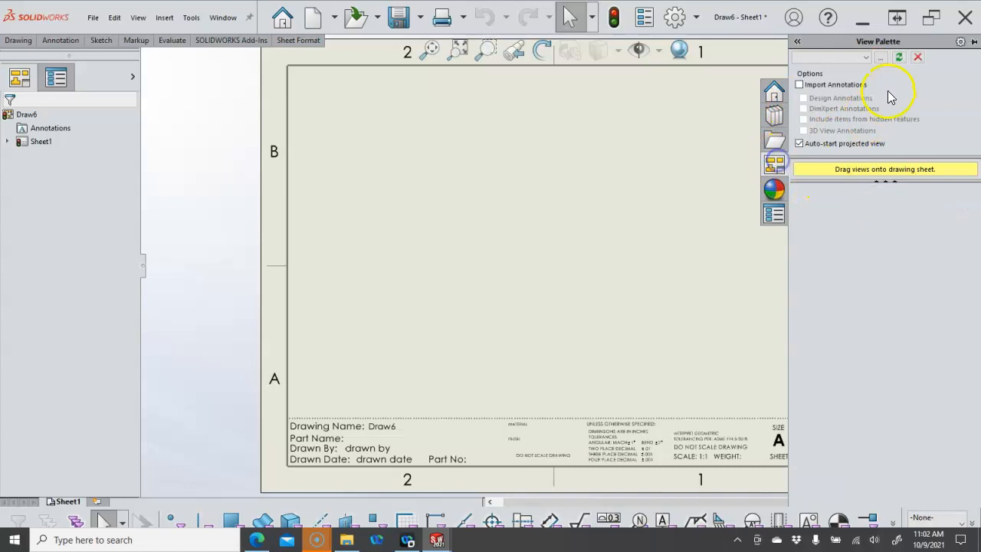
left_click(868, 59)
left_click(828, 72)
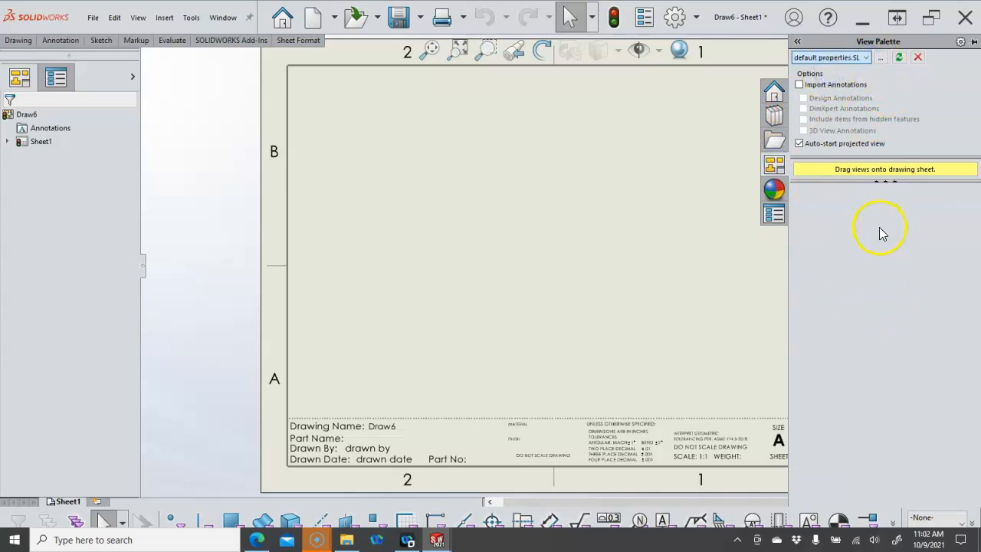
left_click_drag(877, 223, 596, 238)
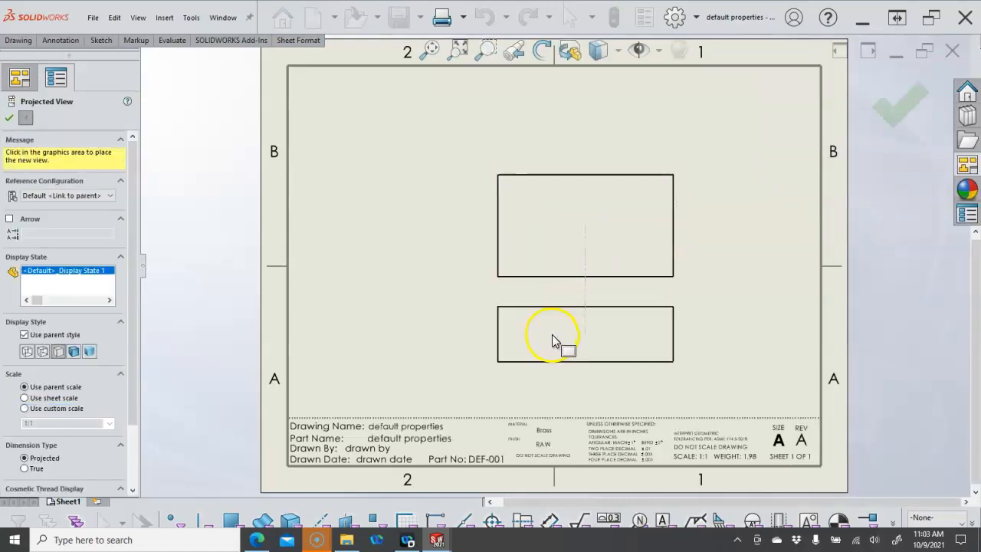
left_click(9, 118)
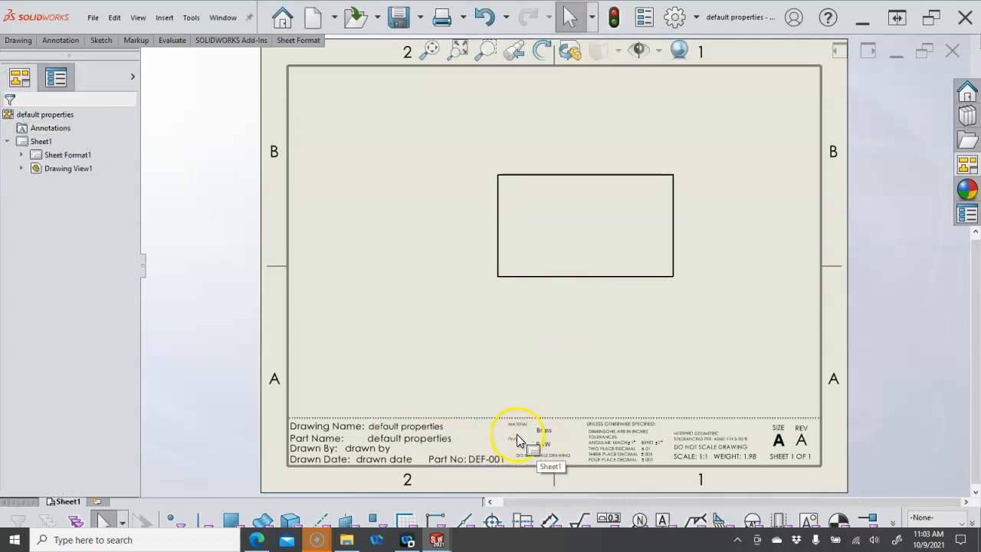
Inspect the populated title block fields and open the drawing's sheet format for editing
scroll(518, 441, "down", 2)
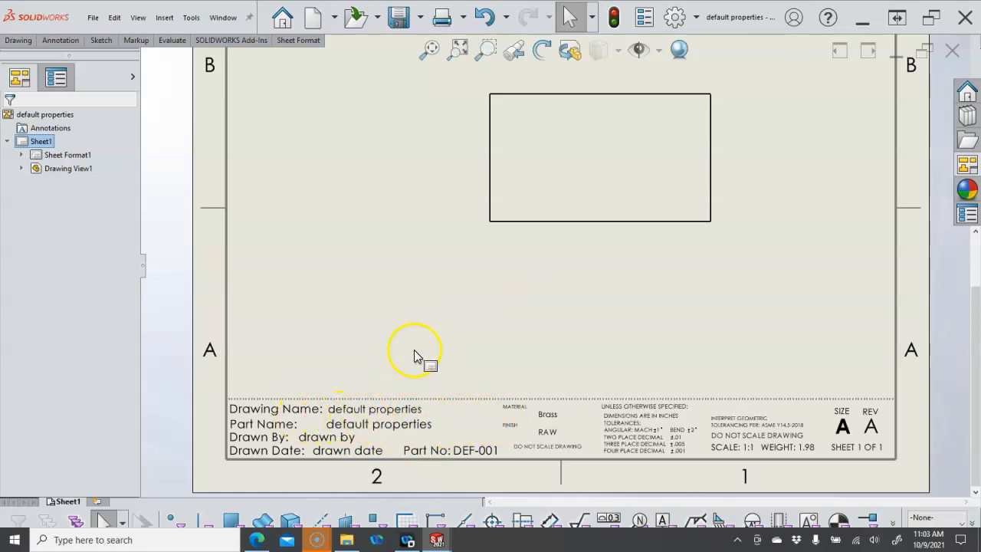
scroll(526, 328, "up", 1)
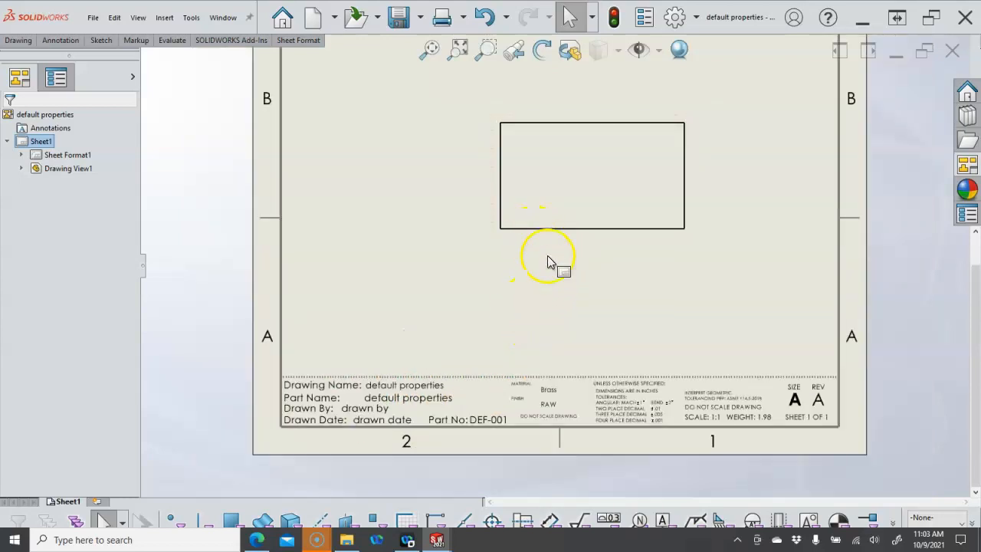
scroll(334, 406, "down", 2)
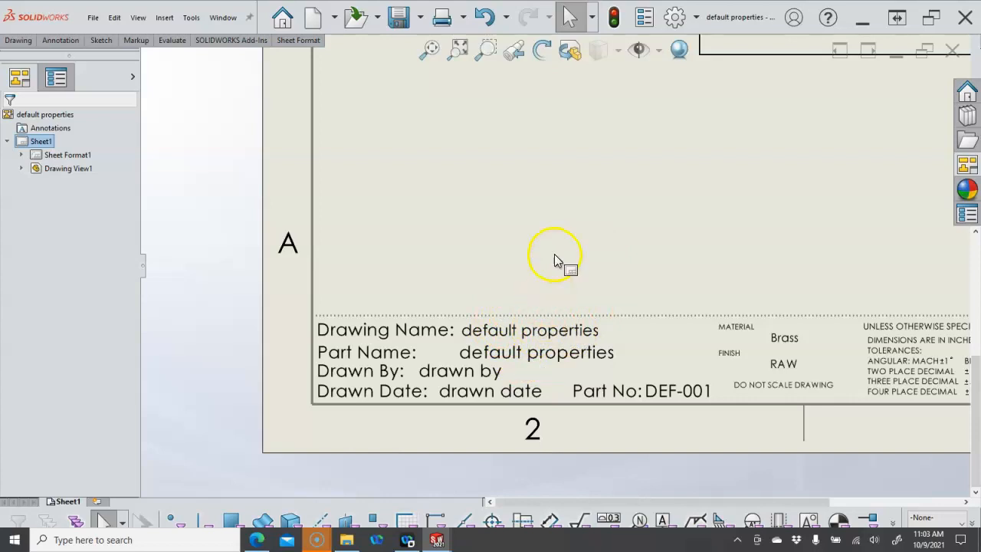
scroll(564, 255, "up", 3)
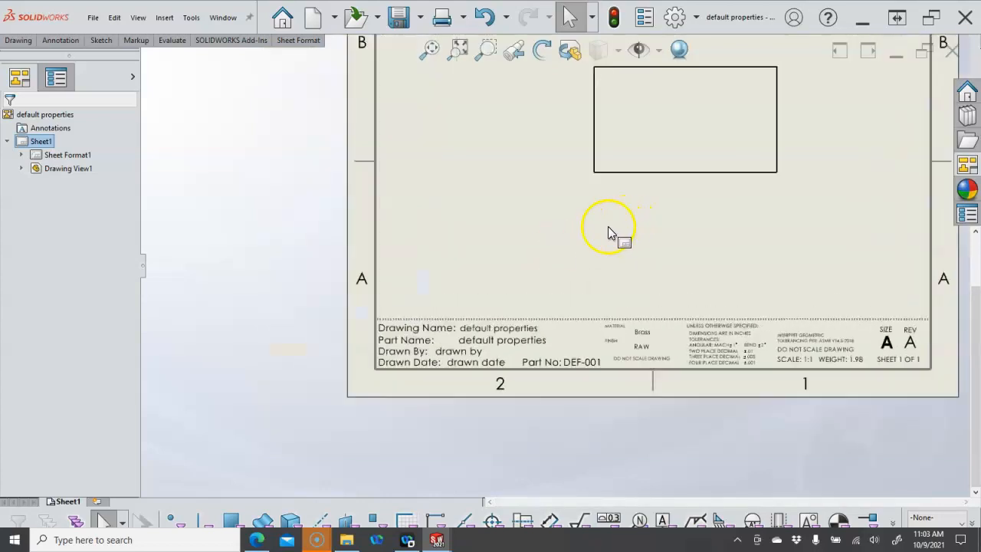
right_click(459, 224)
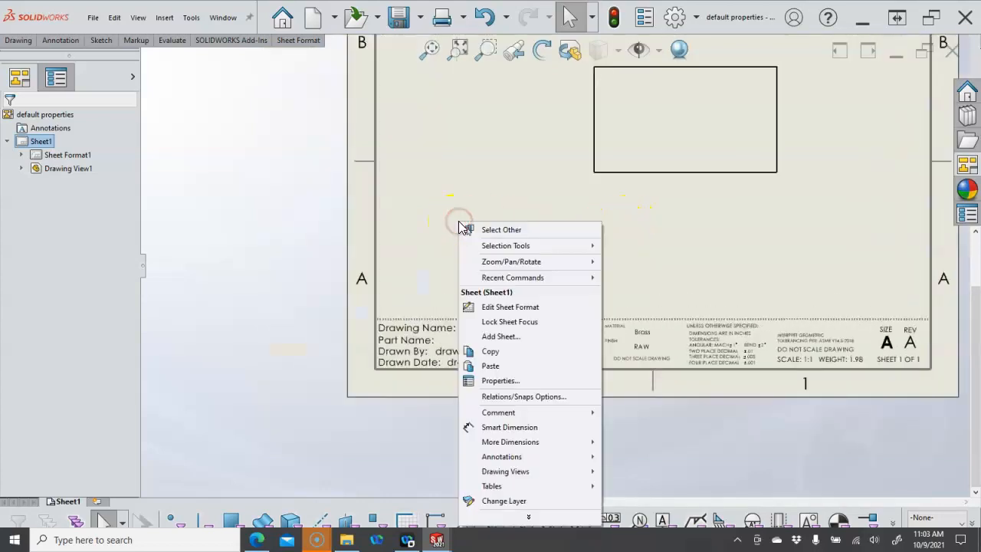
left_click(427, 197)
right_click(429, 192)
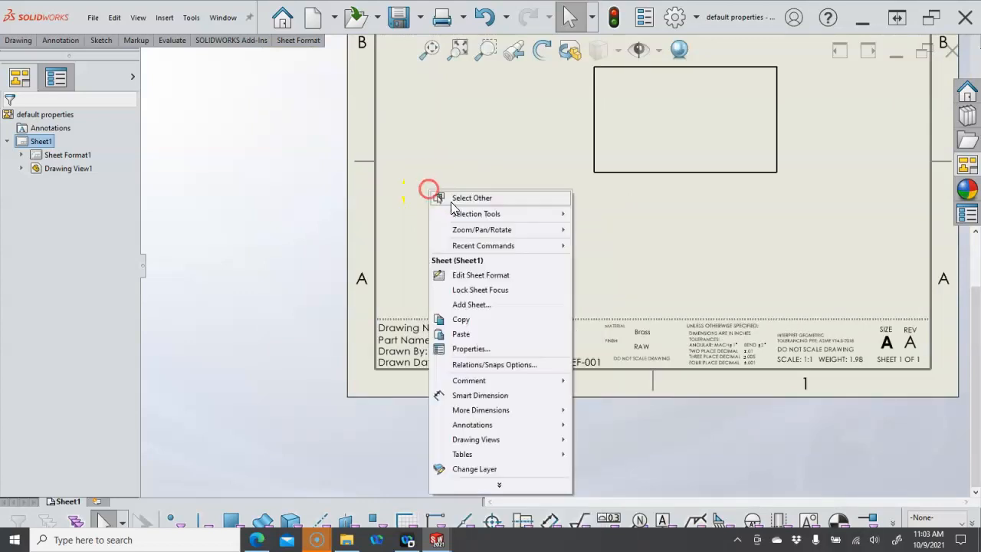
left_click(476, 276)
Add one note to the sheet format above the Drawing Name label, linked to the ModeledBy property of the model found in the drawing view
scroll(490, 345, "down", 4)
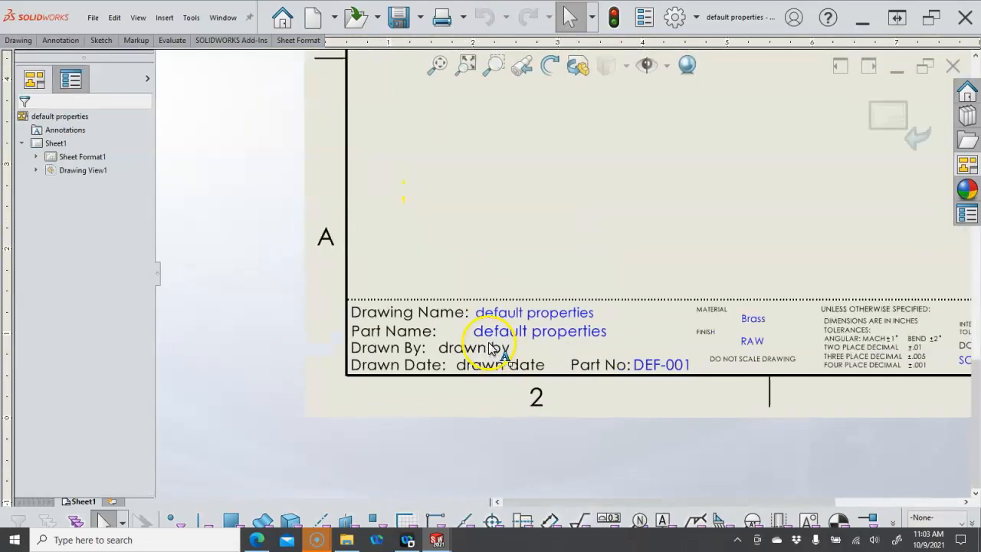
left_click(481, 257)
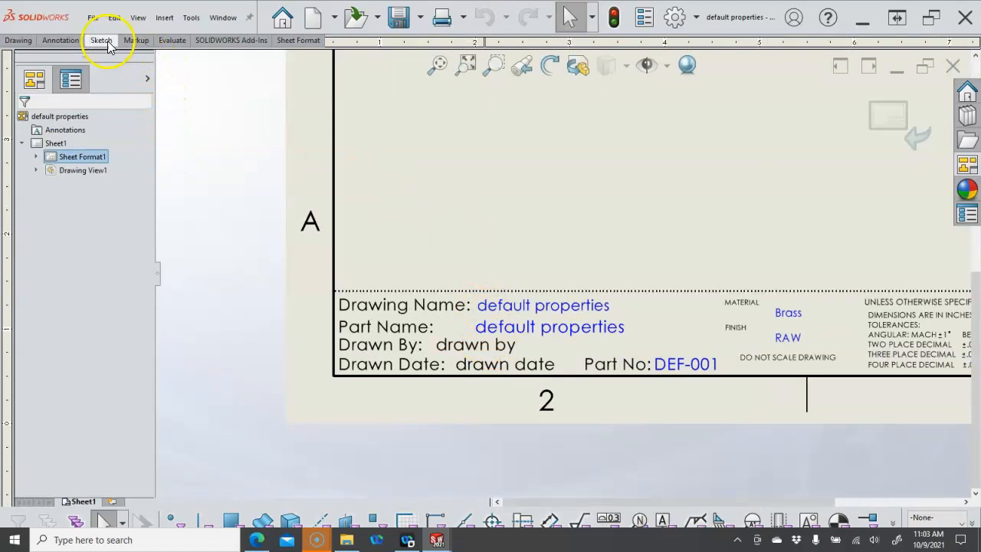
left_click(60, 40)
left_click(153, 68)
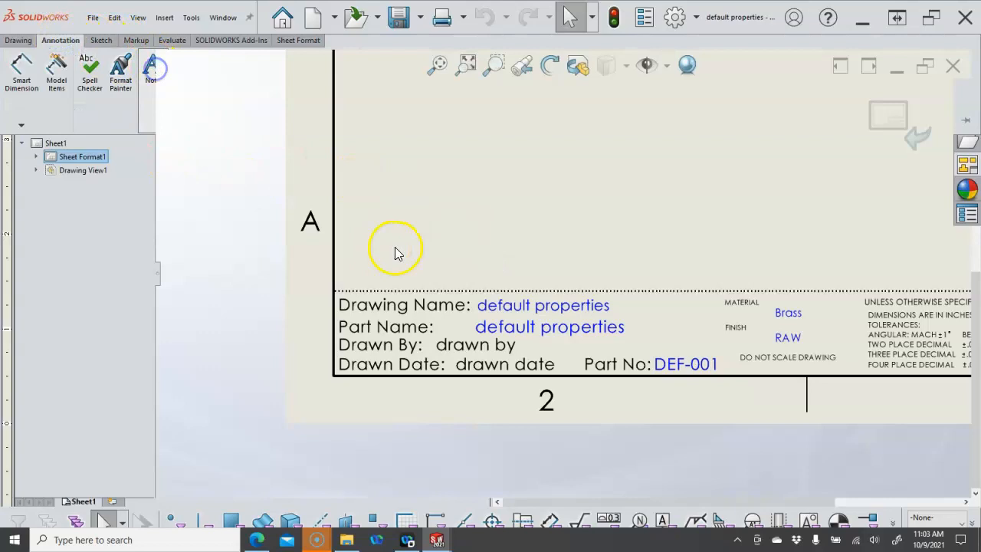
left_click(408, 234)
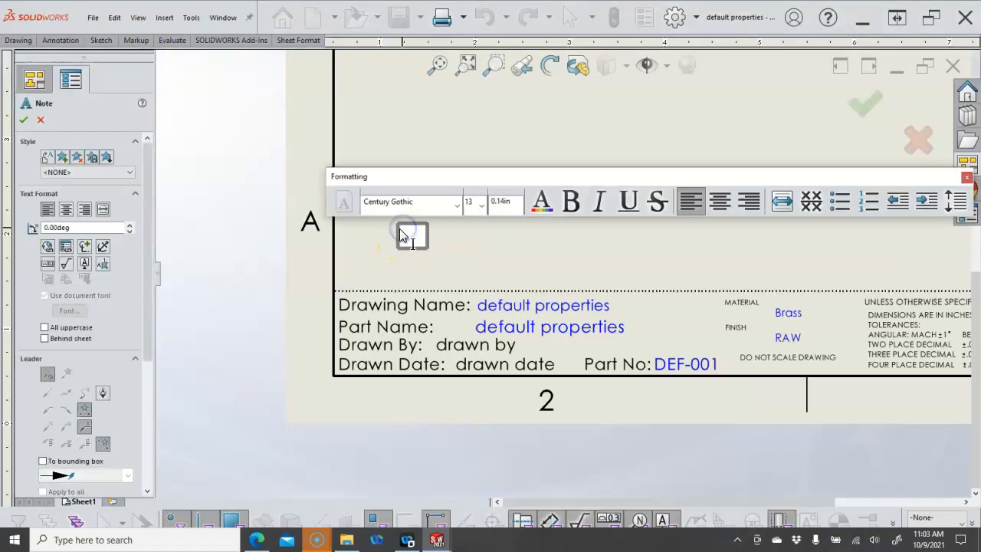
left_click(66, 246)
left_click(72, 53)
left_click(189, 142)
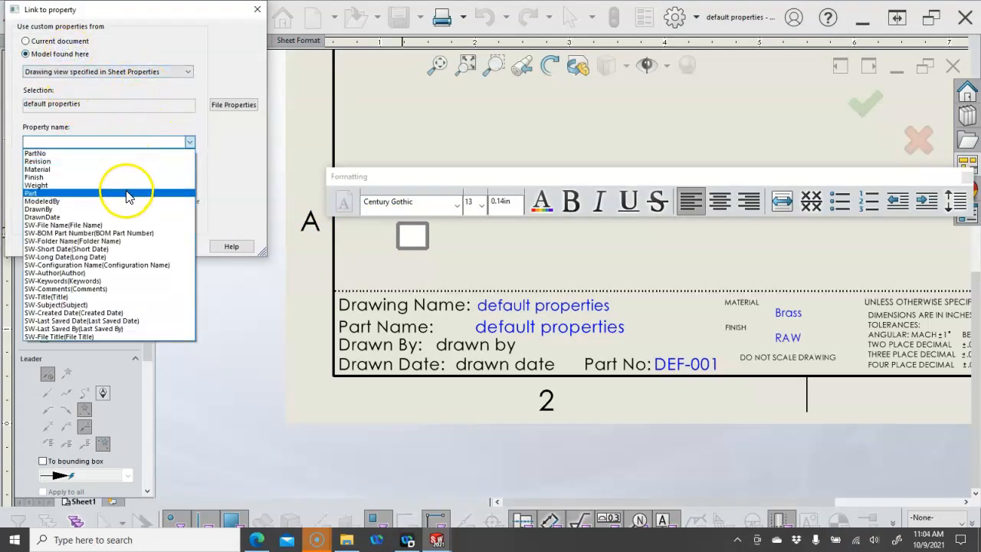
left_click(99, 201)
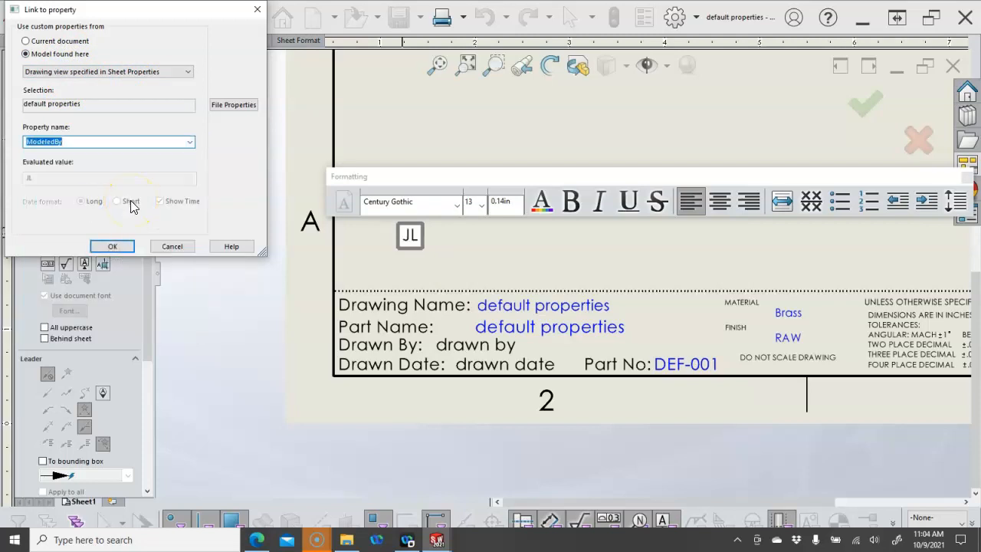
left_click(114, 246)
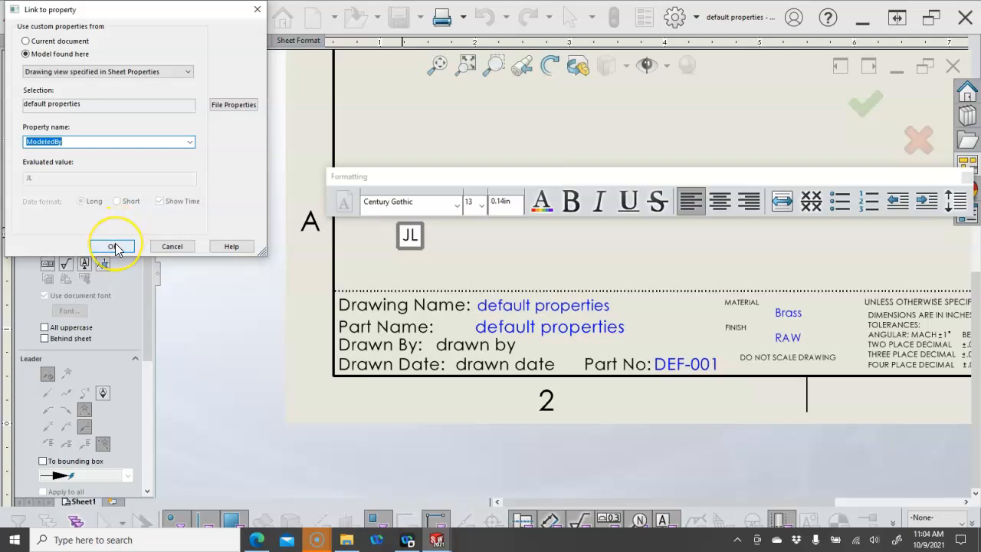
left_click(114, 246)
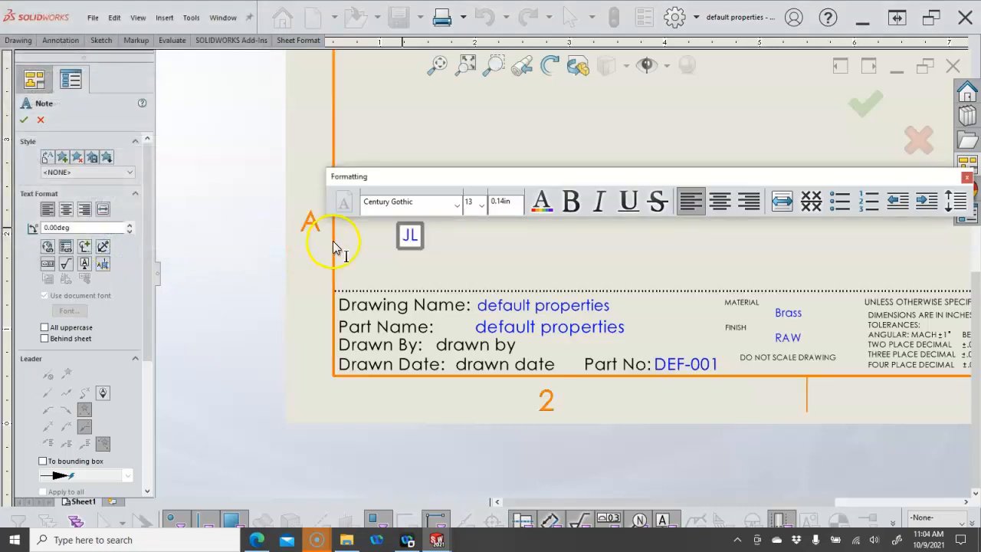
left_click(448, 265)
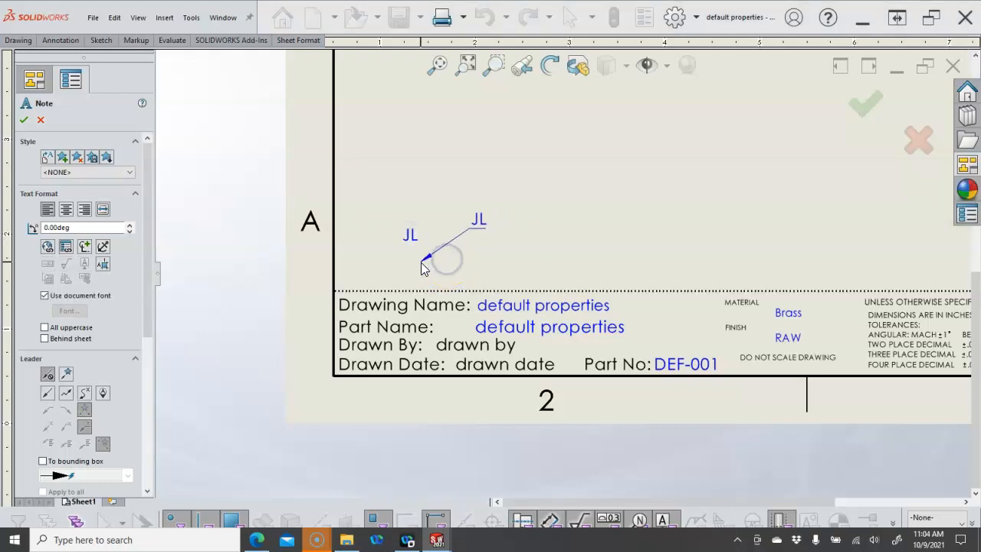
key("Escape")
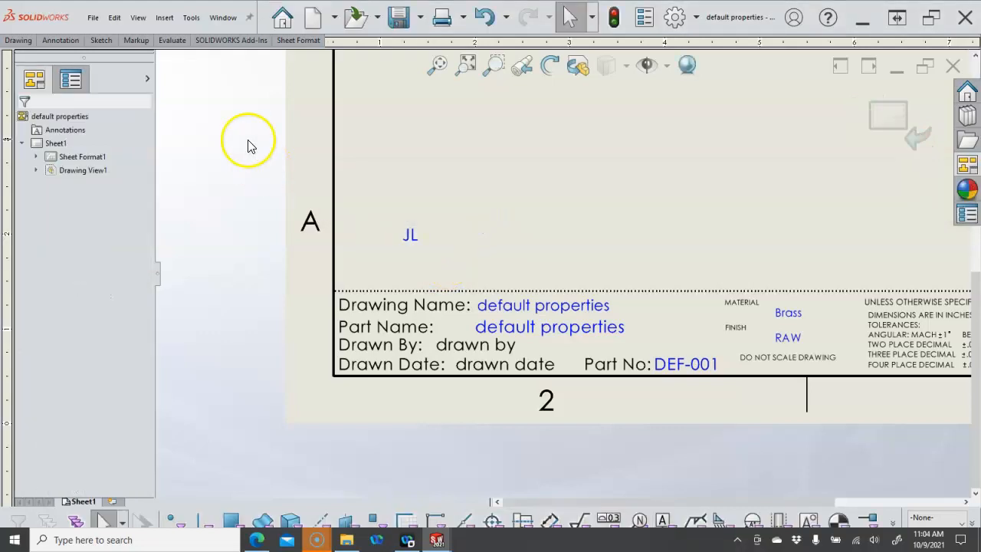
left_click(68, 42)
left_click(154, 66)
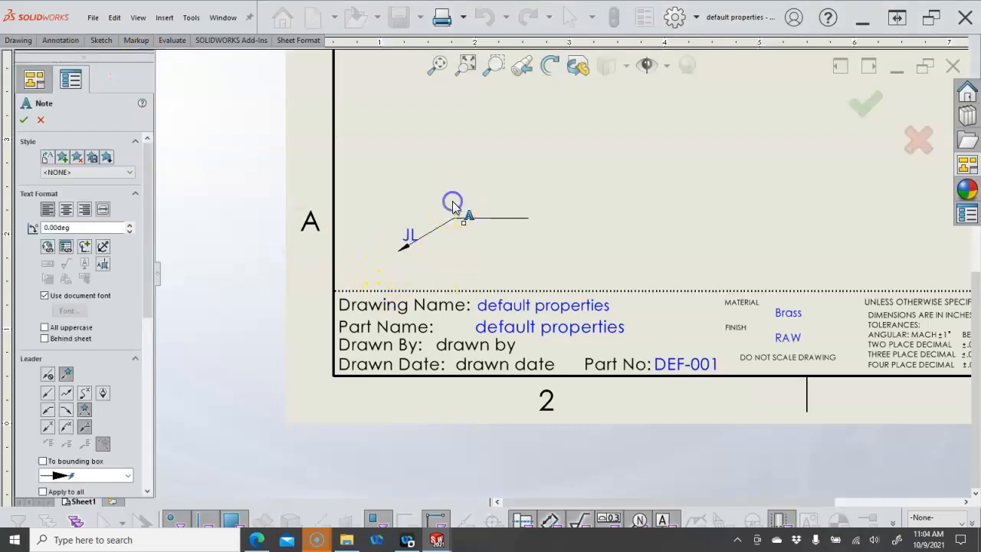
key("Escape")
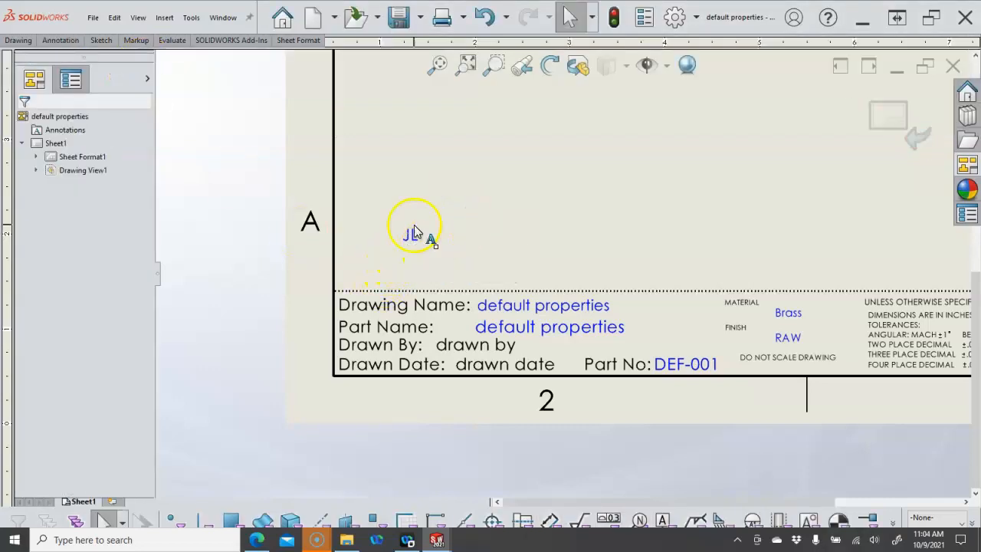
Add one note between the ModeledBy note and the title block, linked to the model's DrawnDate property
left_click(99, 41)
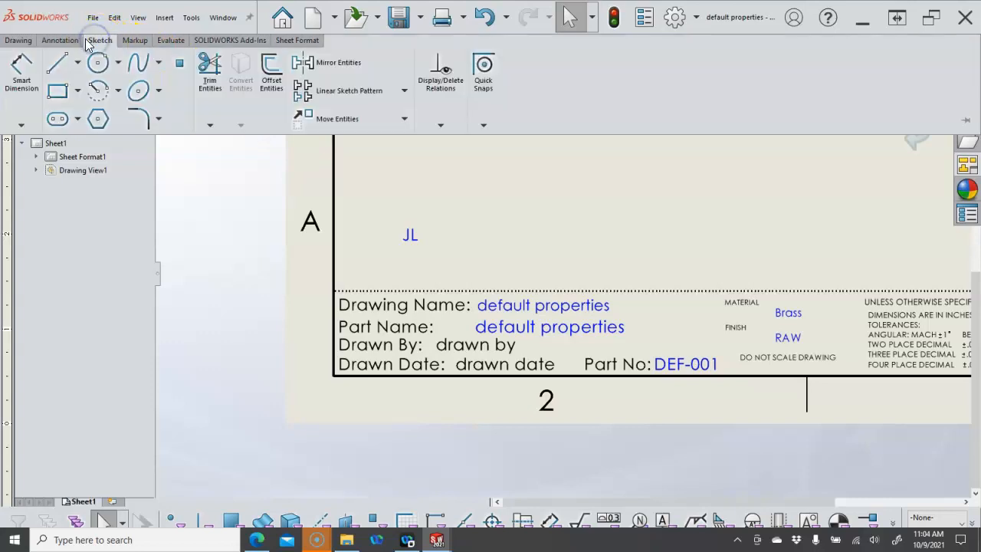
left_click(73, 40)
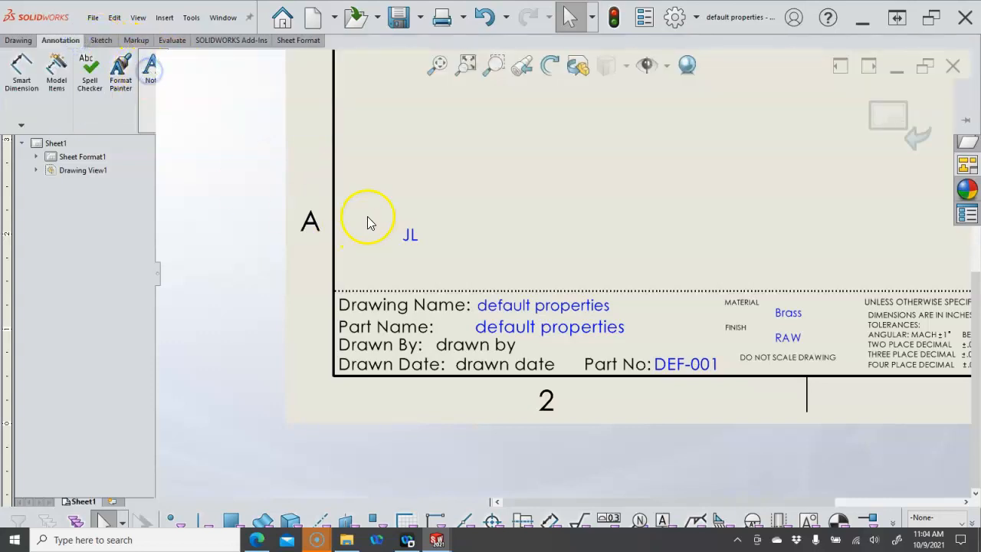
left_click(457, 269)
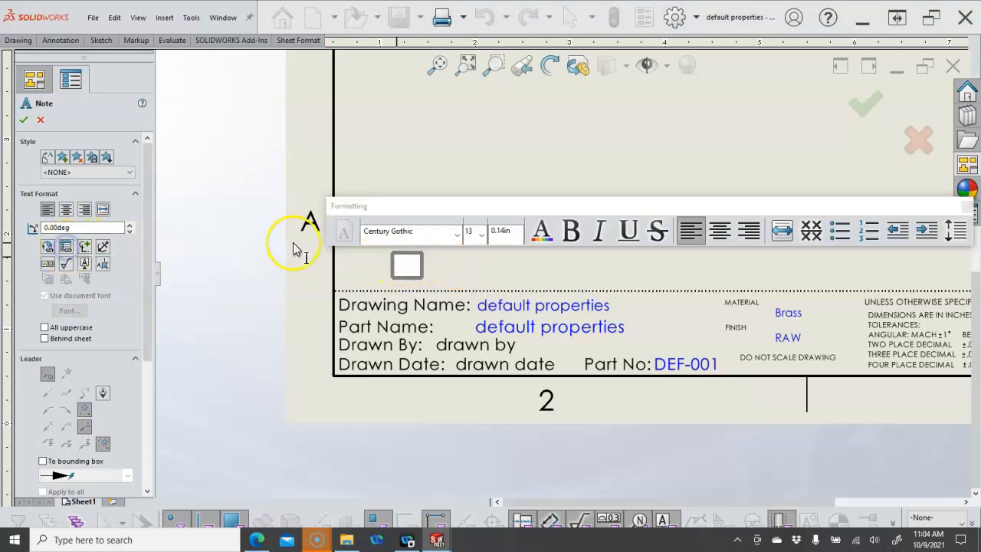
left_click(73, 53)
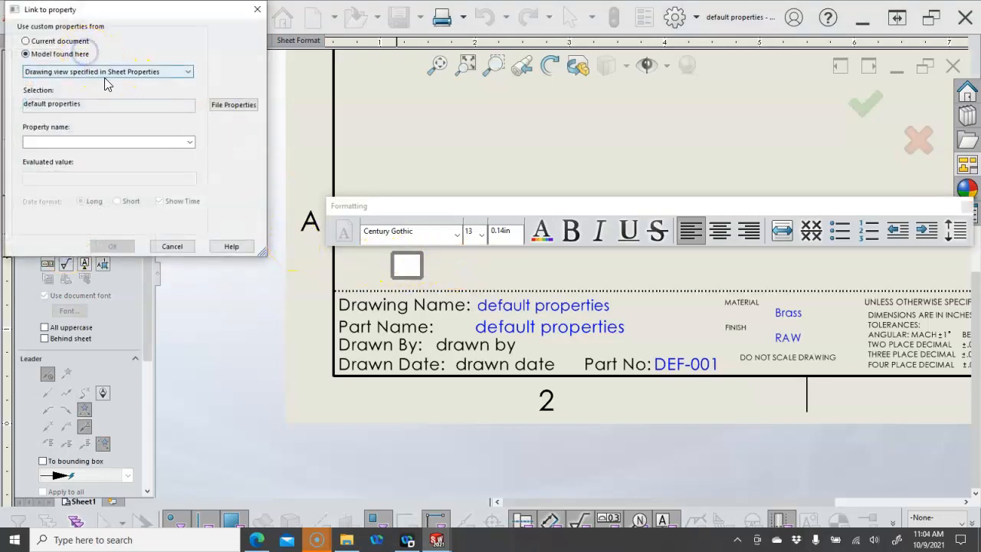
left_click(188, 143)
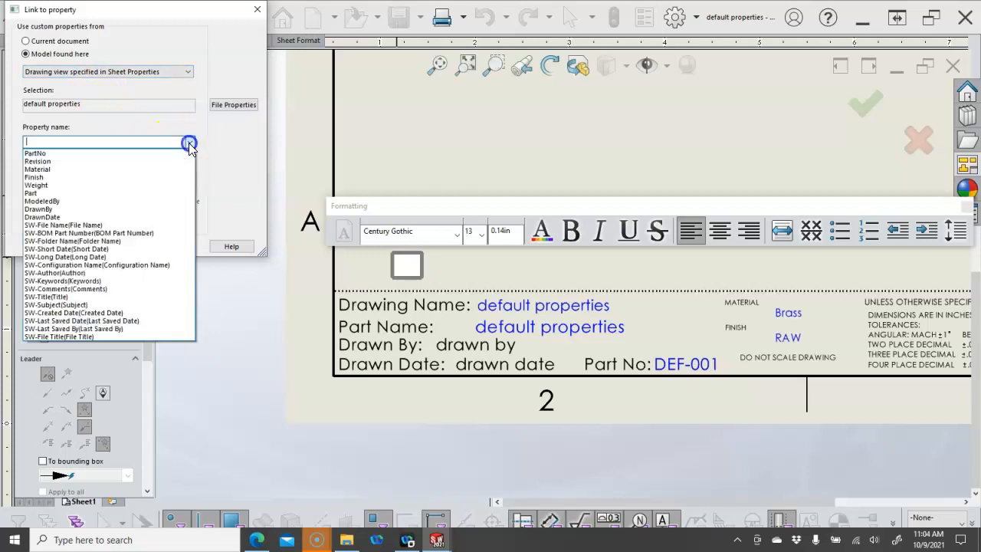
left_click(54, 216)
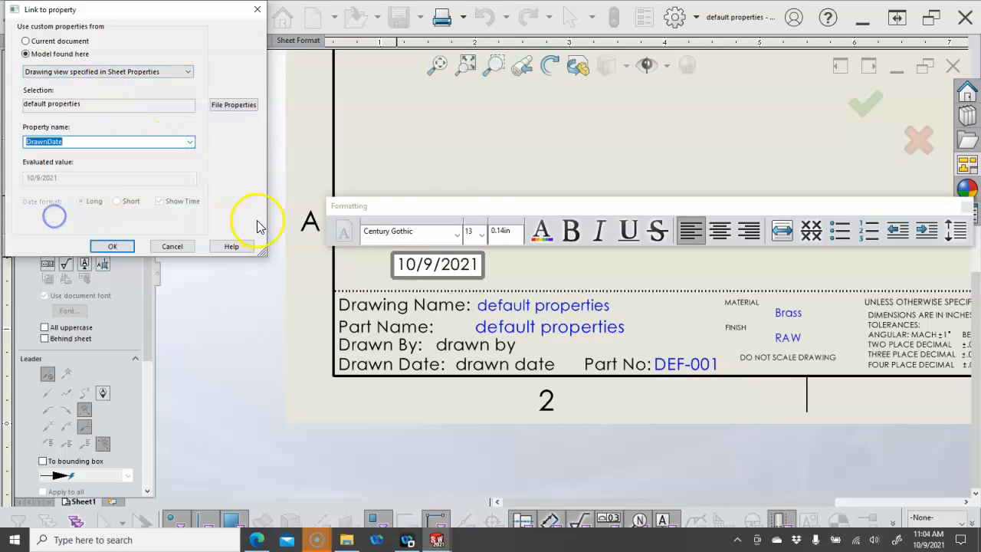
left_click(113, 246)
left_click(497, 149)
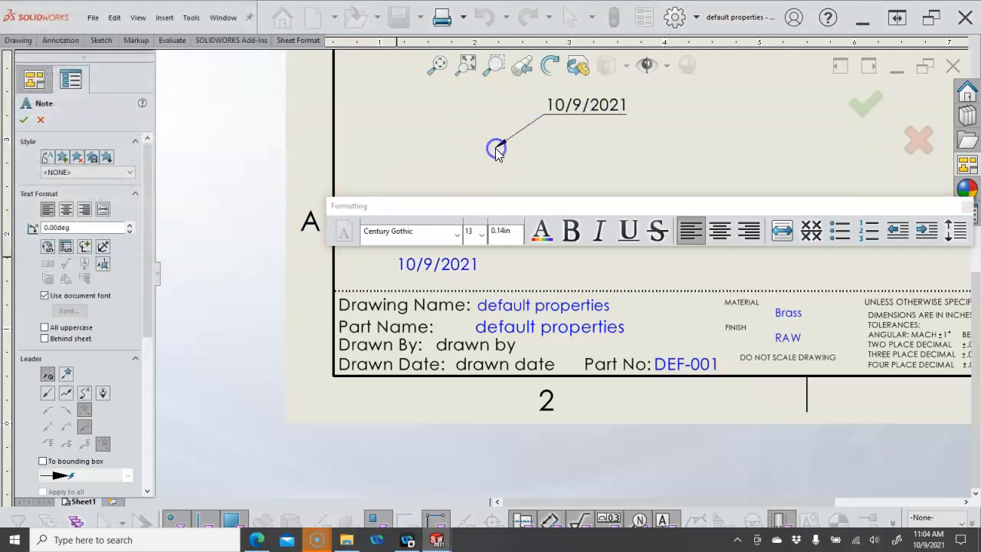
key("Escape")
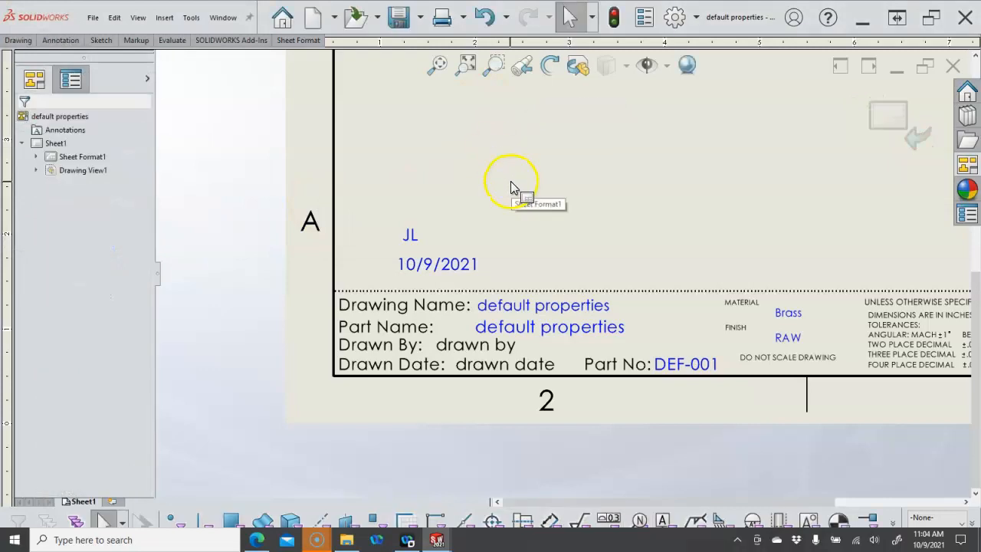
Move the linked date note so it sits beside the ModeledBy note on the same line
scroll(490, 223, "up", 3)
left_click_drag(519, 282, 541, 264)
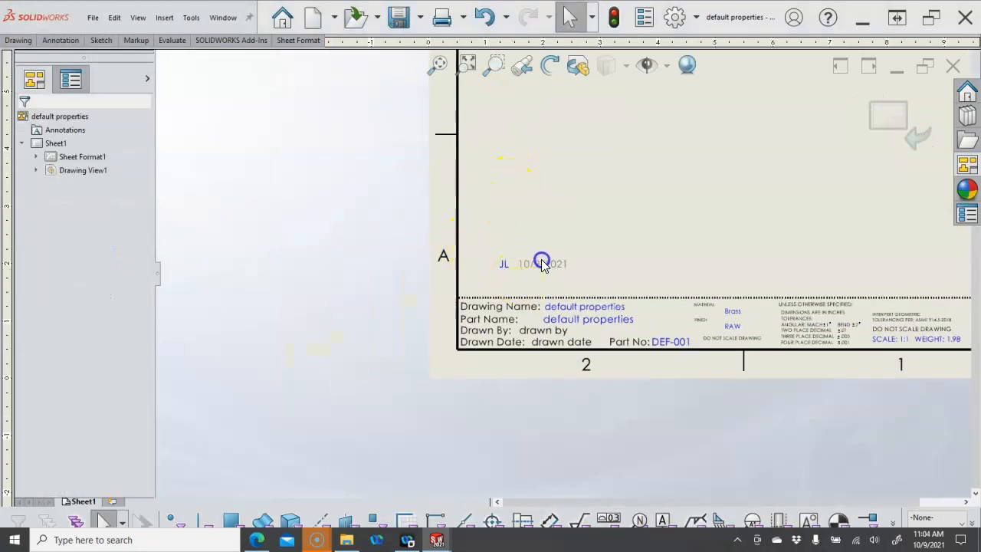
left_click(526, 302)
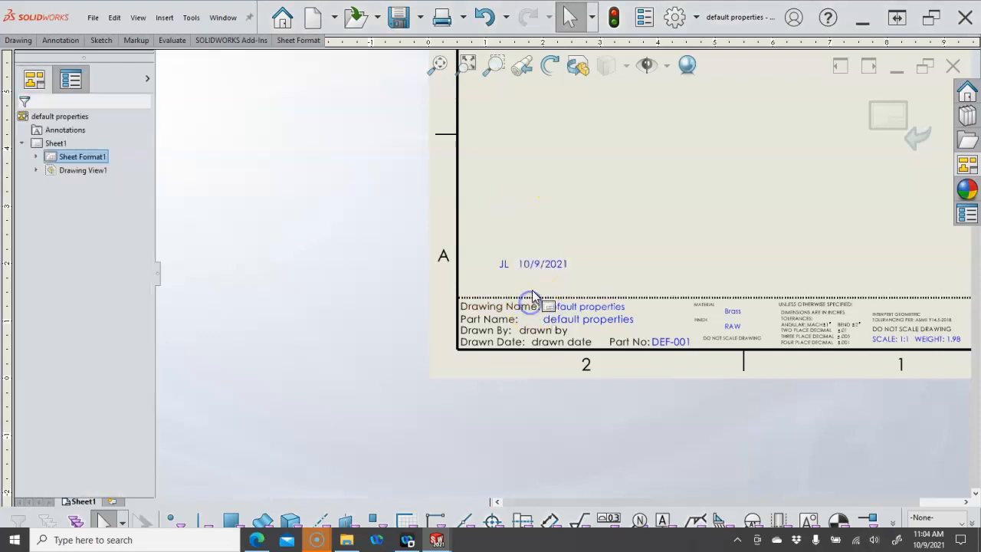
Remove the drawn by and drawn date notes from the editable title block fields and accept the change
scroll(529, 295, "down", 4)
scroll(530, 288, "down", 1)
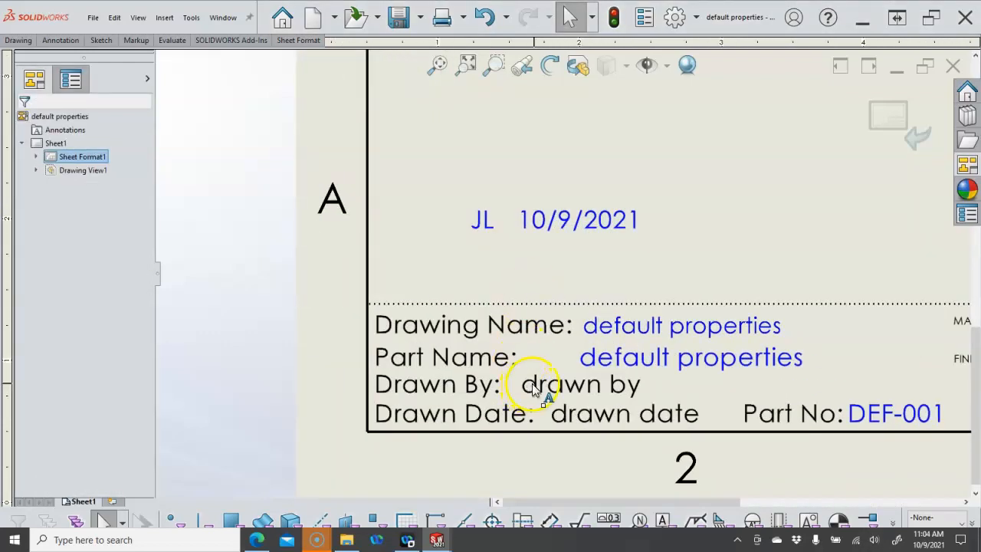
right_click(706, 261)
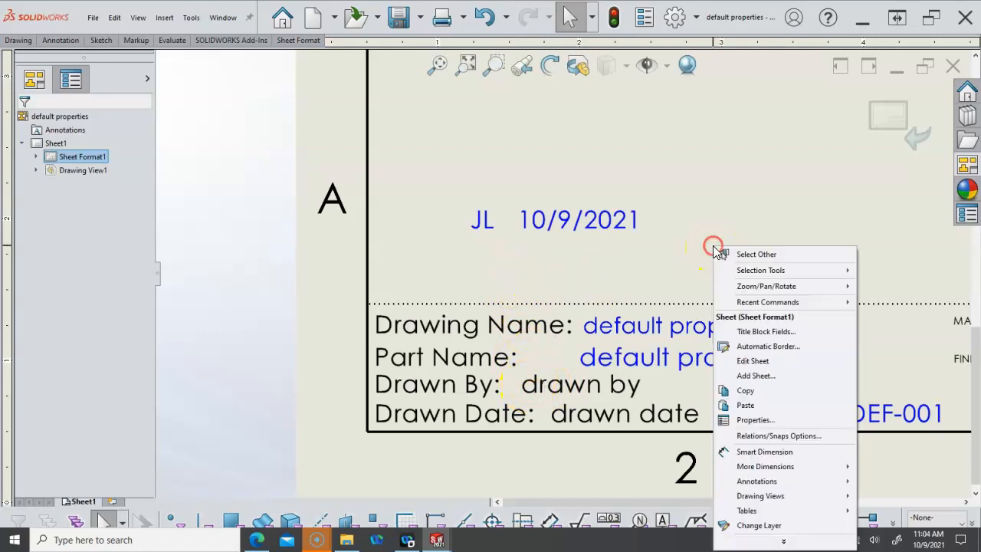
left_click(732, 333)
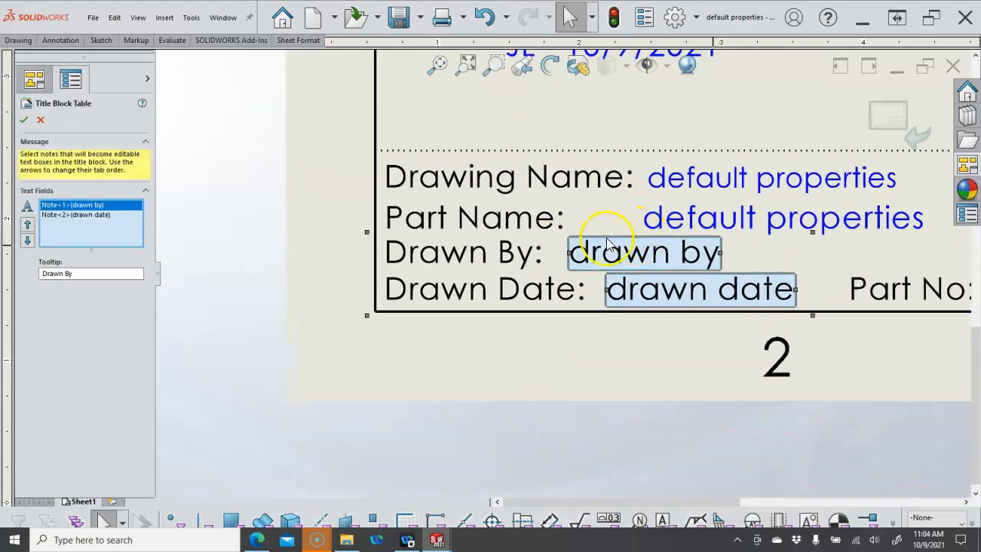
key("Delete")
left_click(99, 205)
key("Delete")
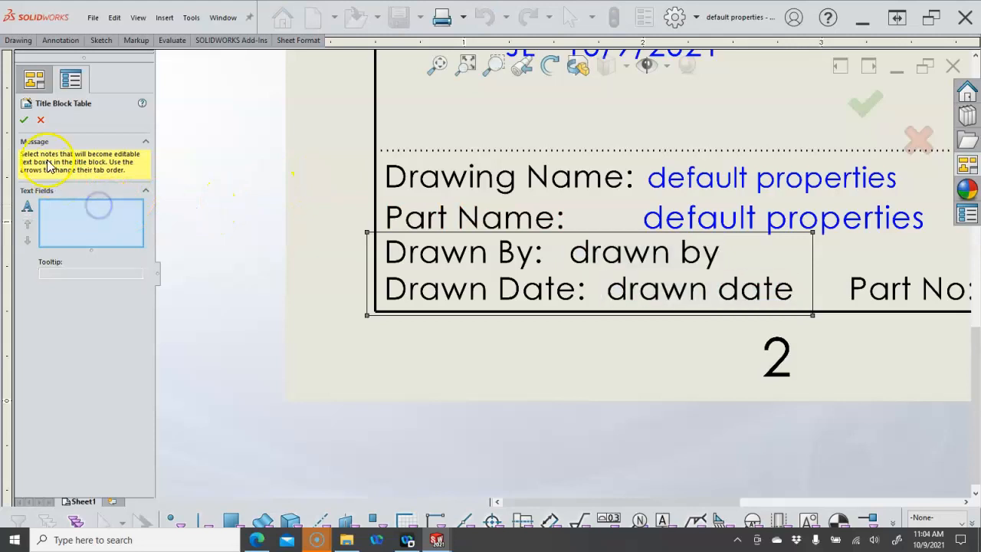
left_click(23, 121)
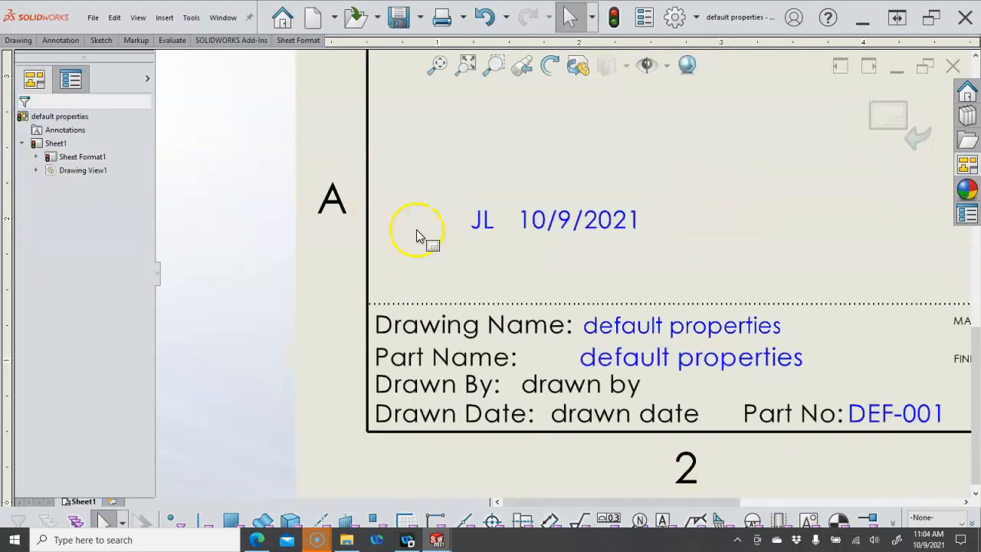
Examine the drawn by and drawn date placeholders and the linked property notes above the title block
left_click(599, 404)
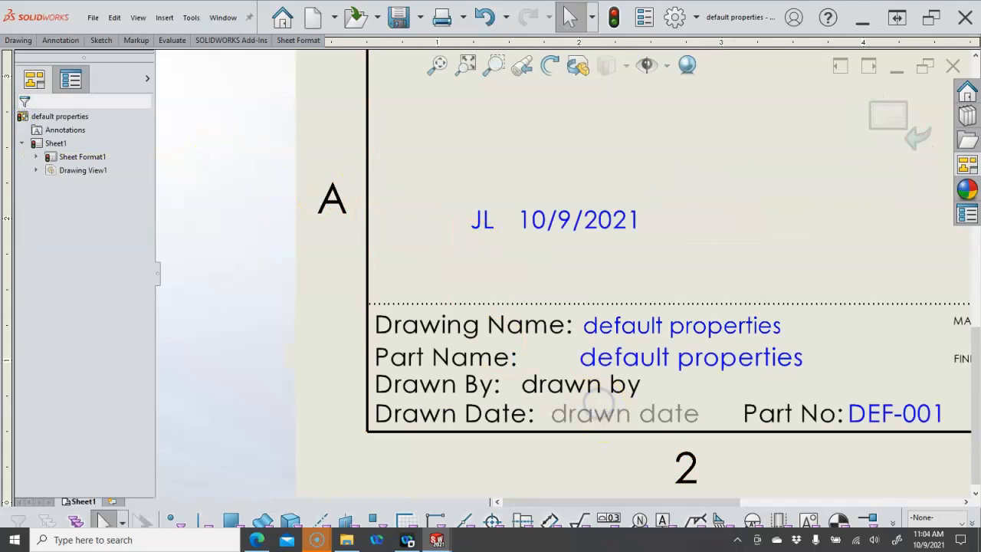
left_click(591, 383)
left_click(707, 250)
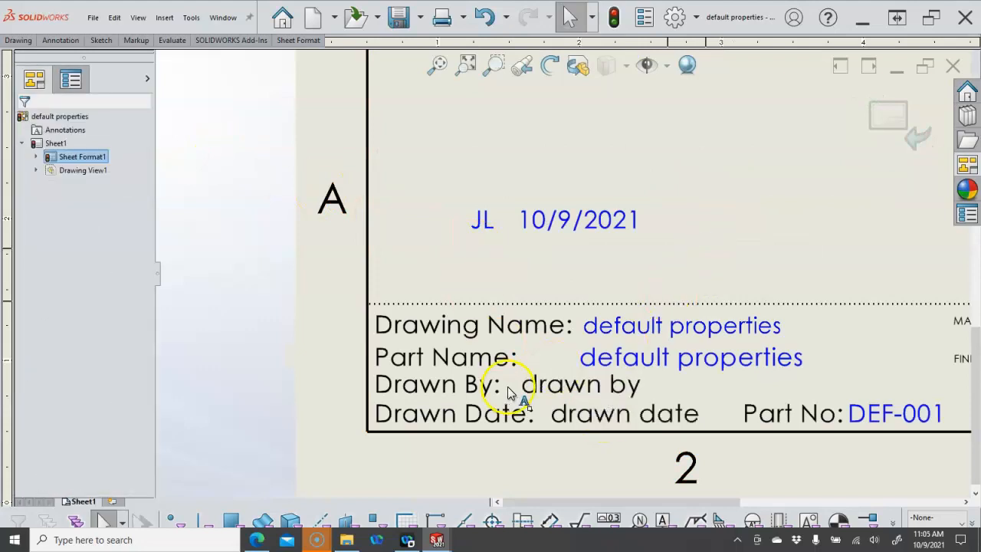
scroll(646, 373, "up", 3)
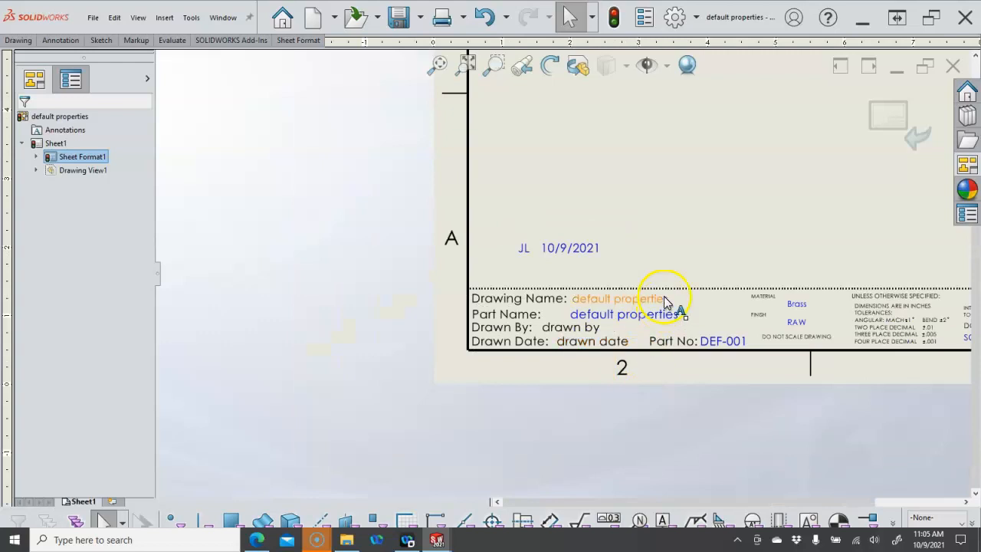
scroll(721, 278, "up", 3)
scroll(567, 270, "down", 2)
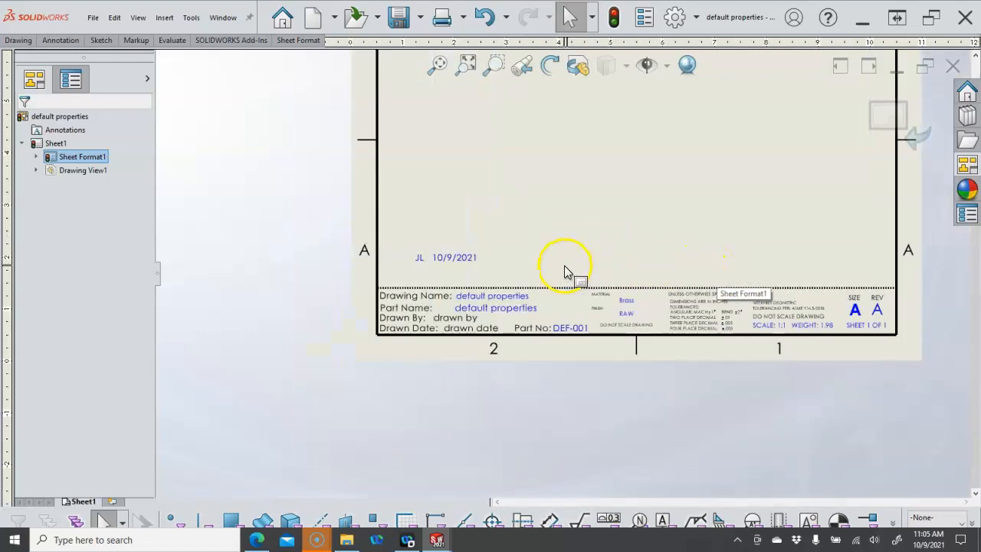
scroll(471, 242, "down", 5)
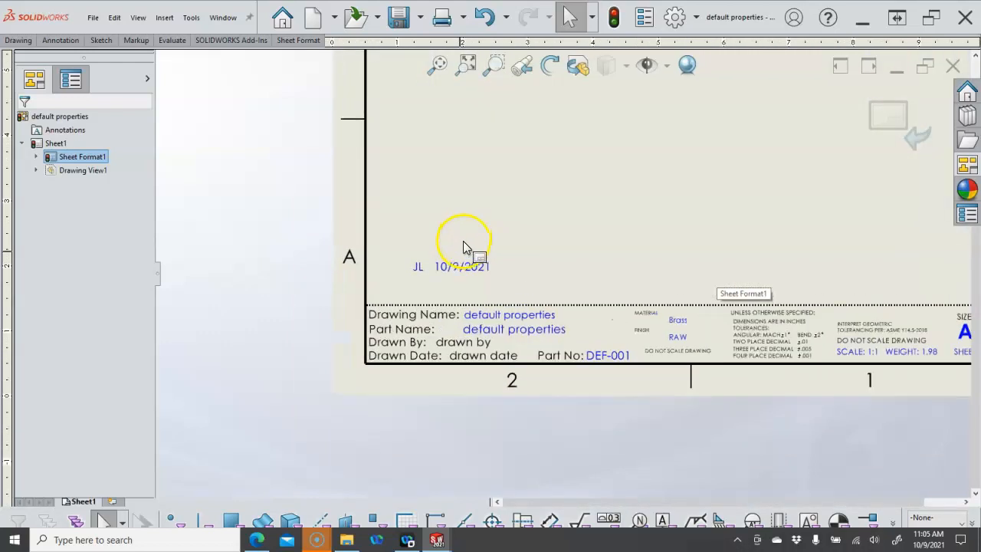
scroll(447, 278, "down", 1)
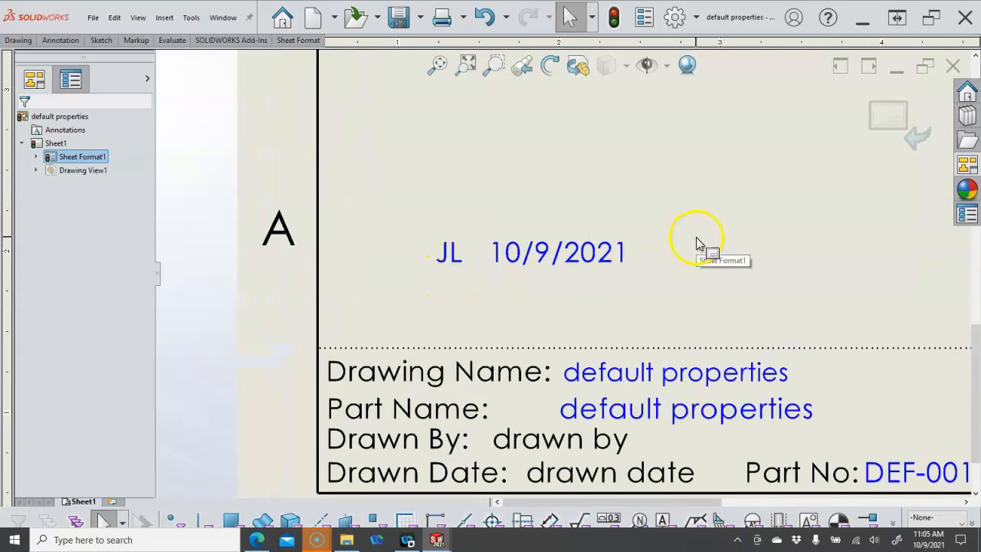
right_click(604, 170)
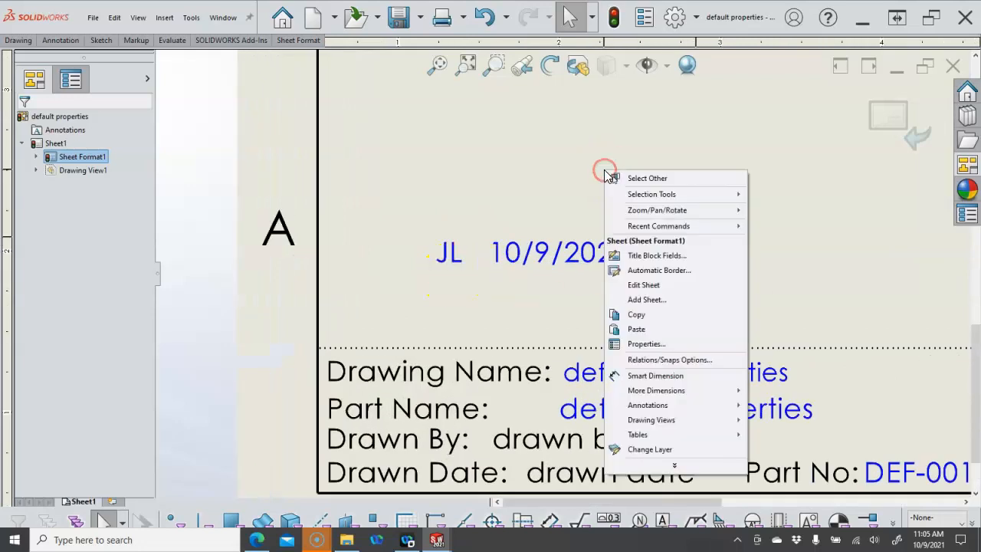
left_click(493, 153)
left_click(65, 40)
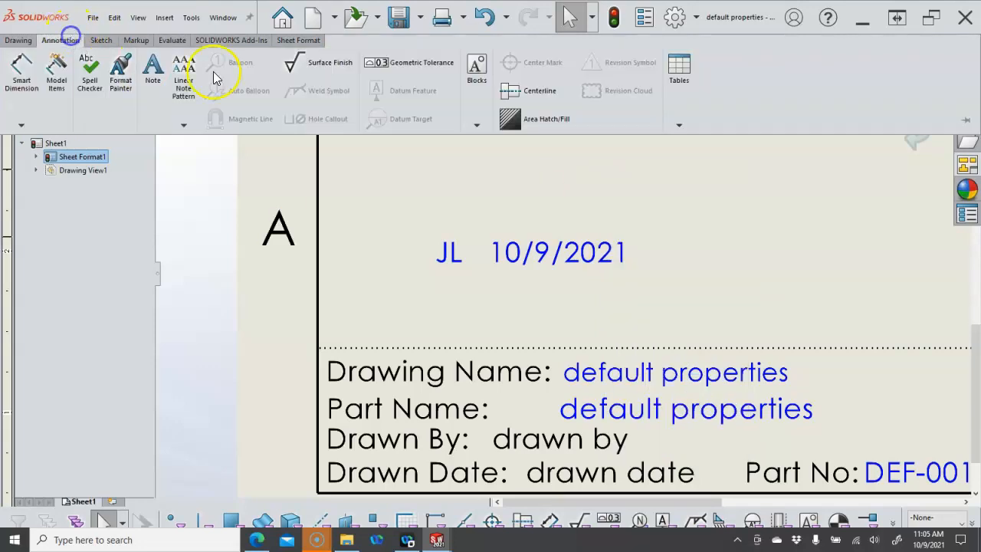
left_click(162, 62)
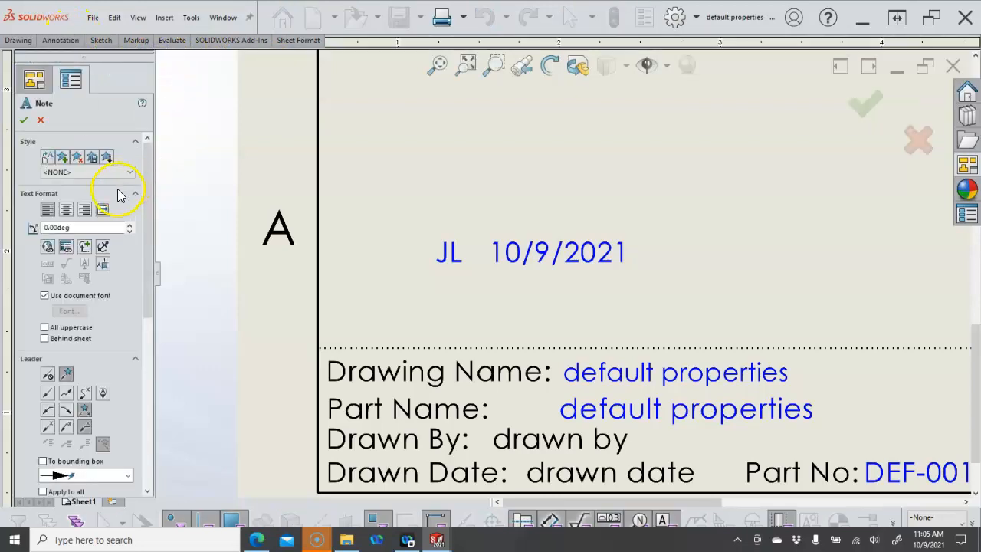
left_click(66, 246)
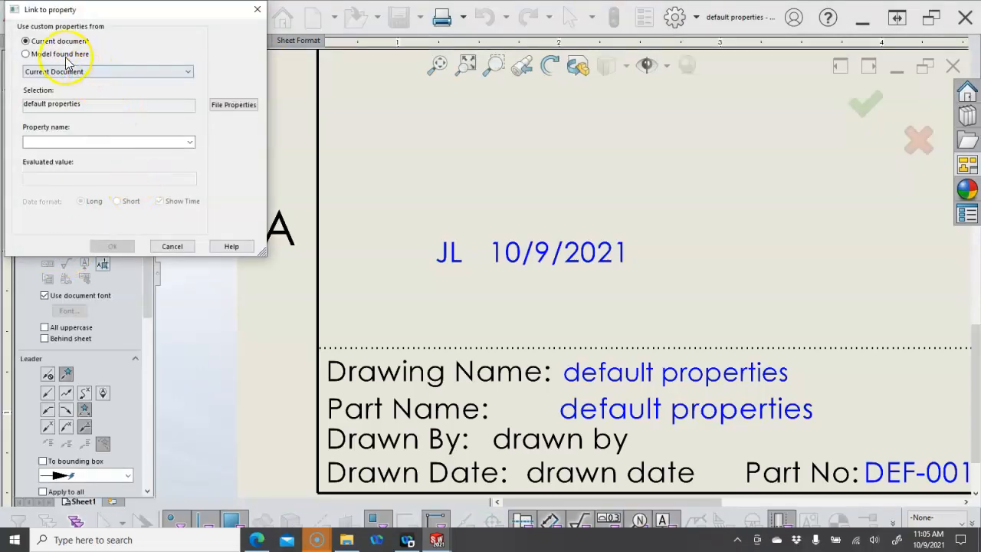
left_click(189, 142)
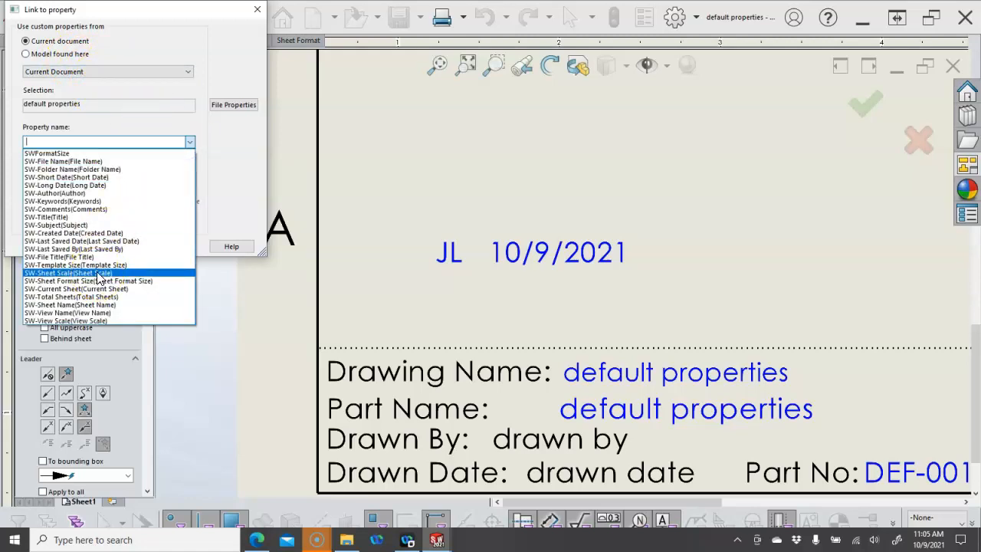
left_click(73, 186)
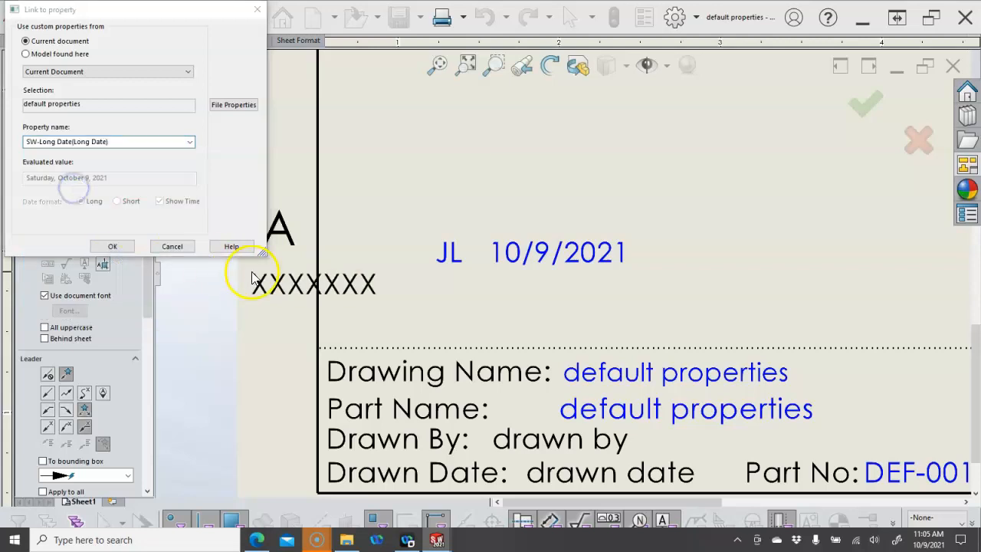
left_click(339, 315)
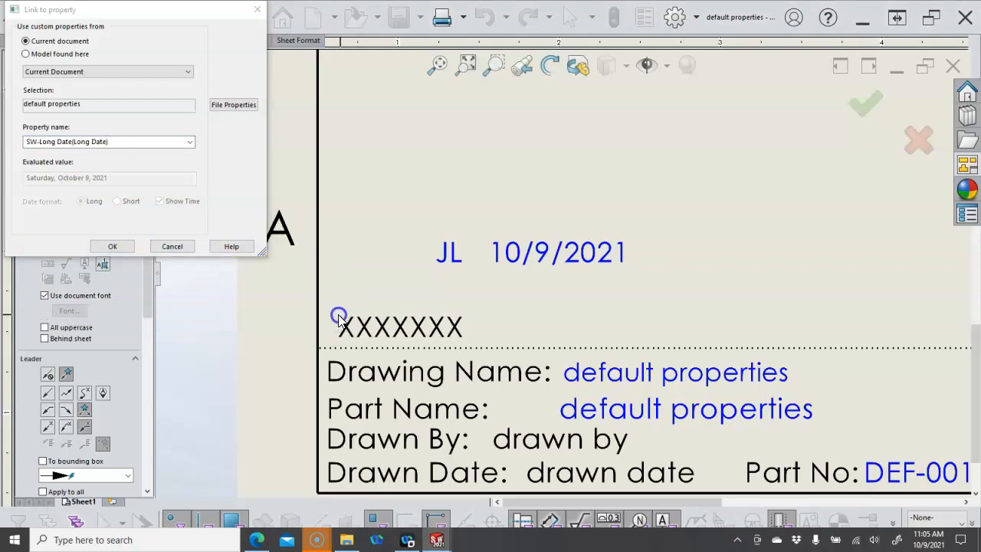
left_click(123, 247)
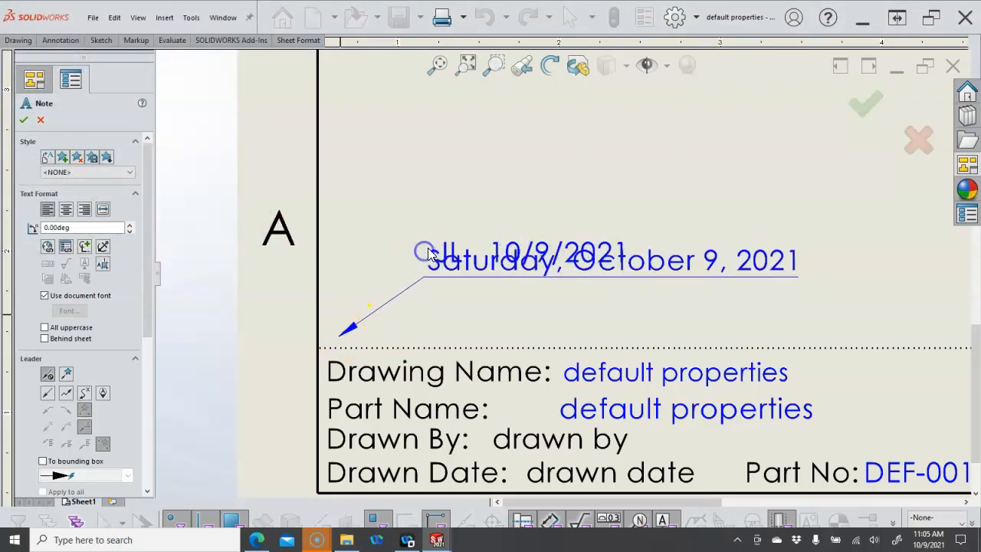
left_click(510, 312)
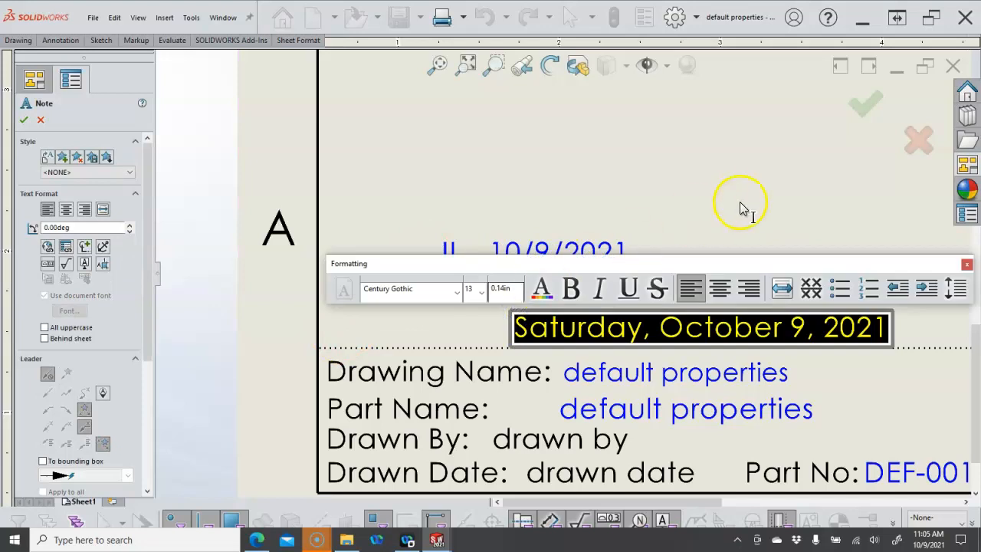
left_click(965, 265)
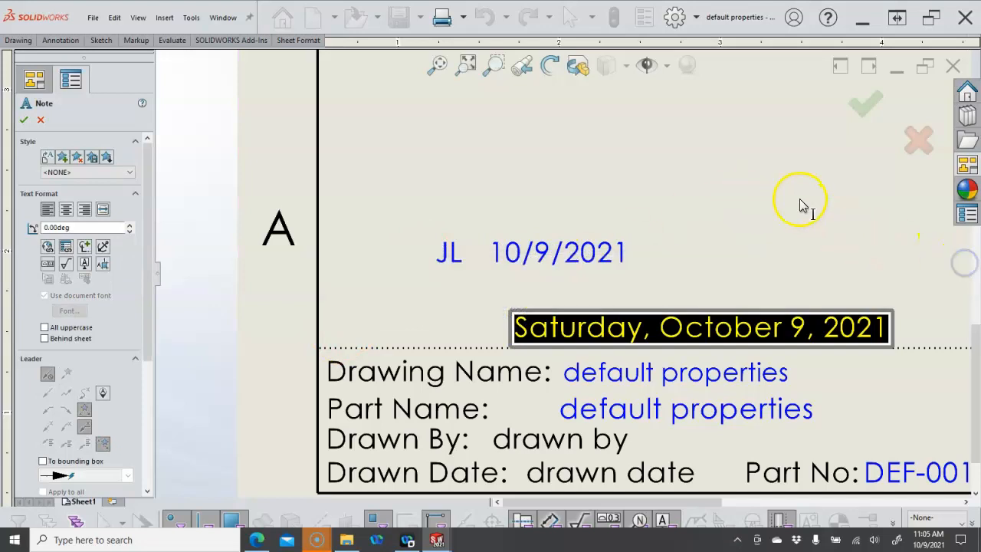
key("Escape")
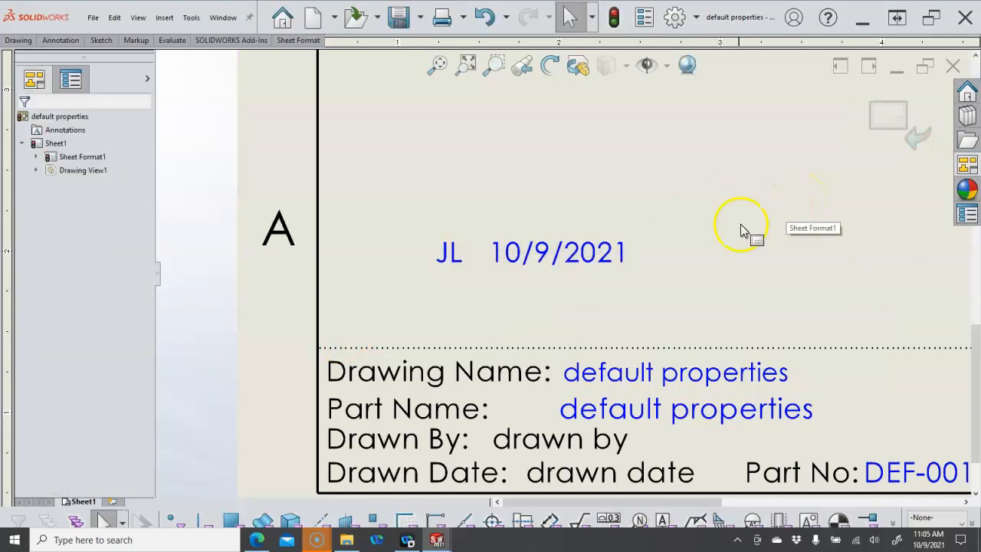
right_click(738, 227)
left_click(580, 152)
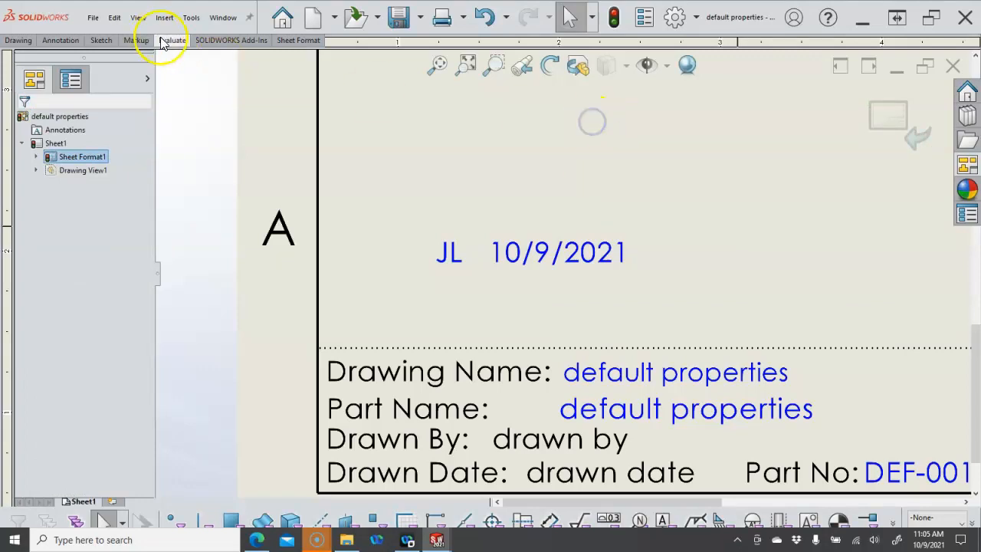
Place a new left-aligned note just above the title block's dotted line and open its property link settings
left_click(68, 40)
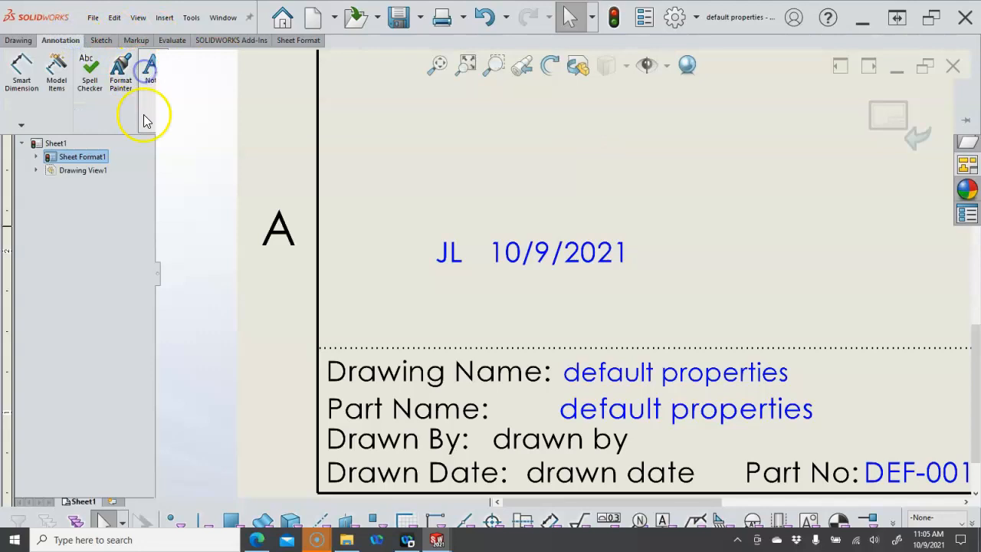
left_click(151, 69)
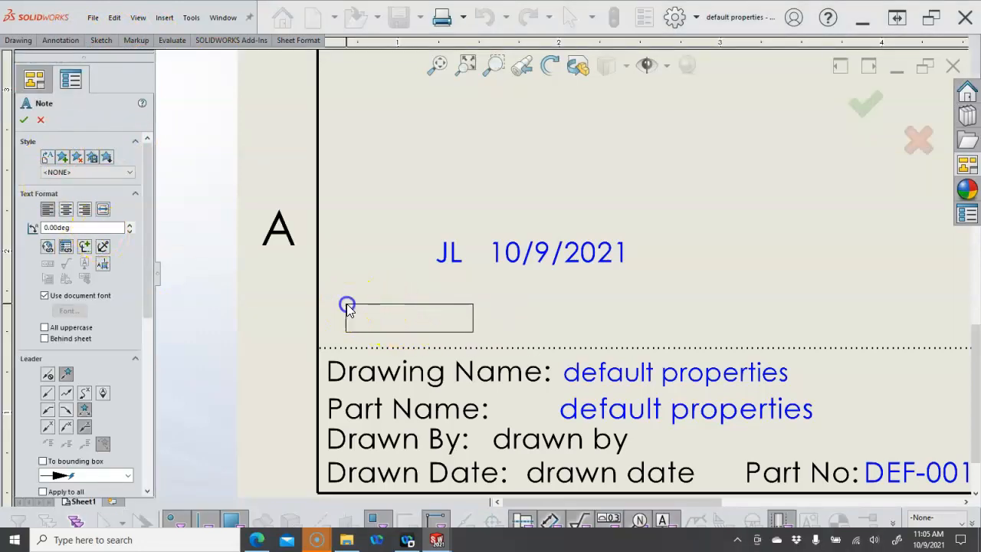
left_click(344, 302)
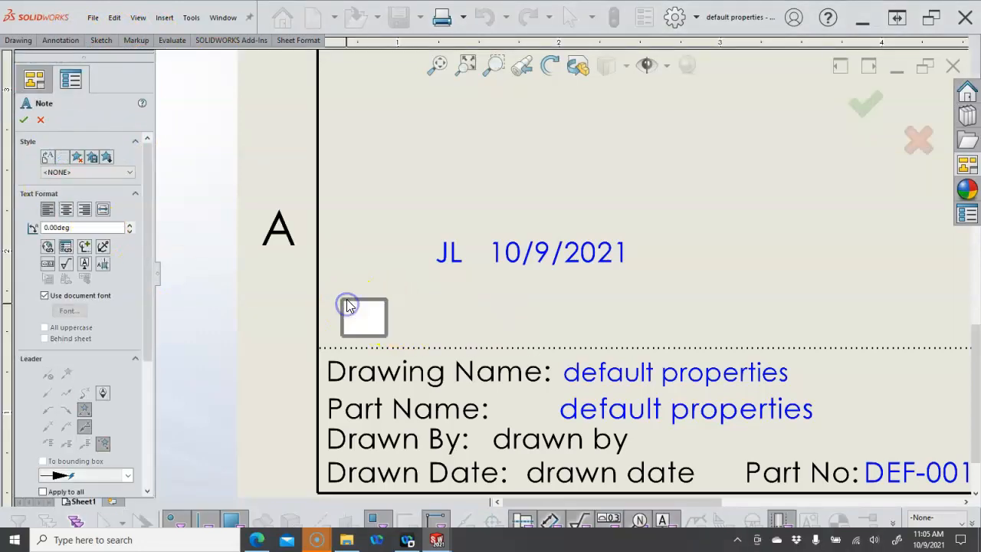
left_click(68, 210)
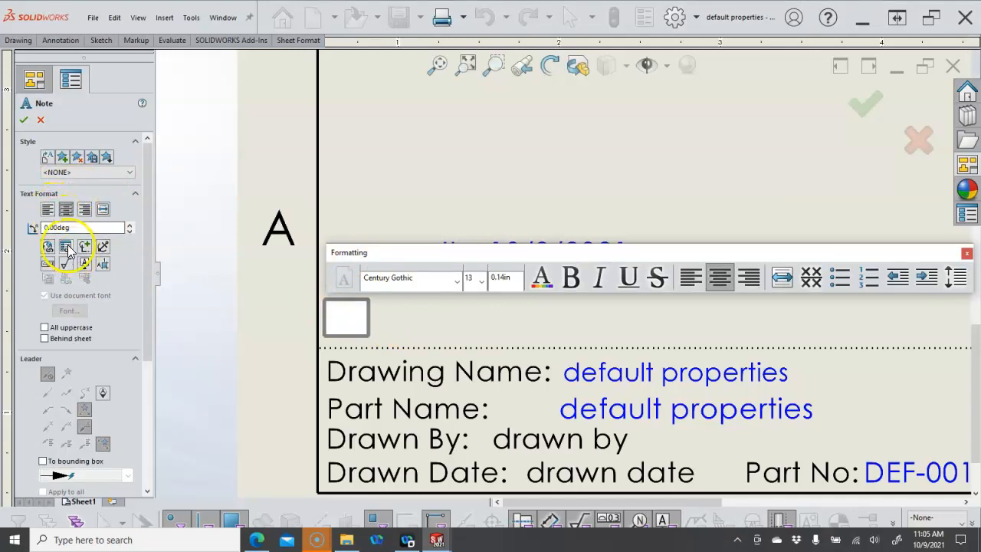
left_click(48, 210)
left_click(66, 247)
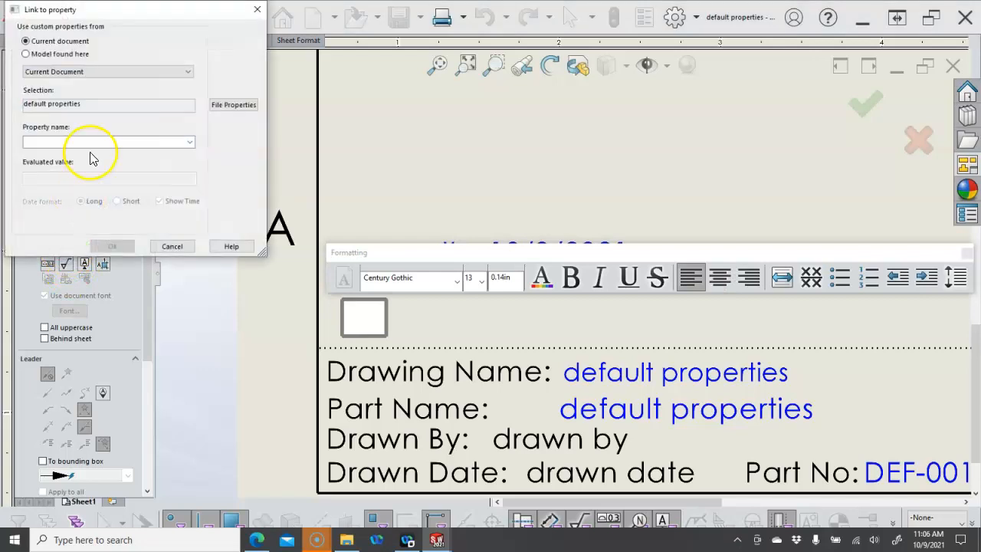
left_click(189, 142)
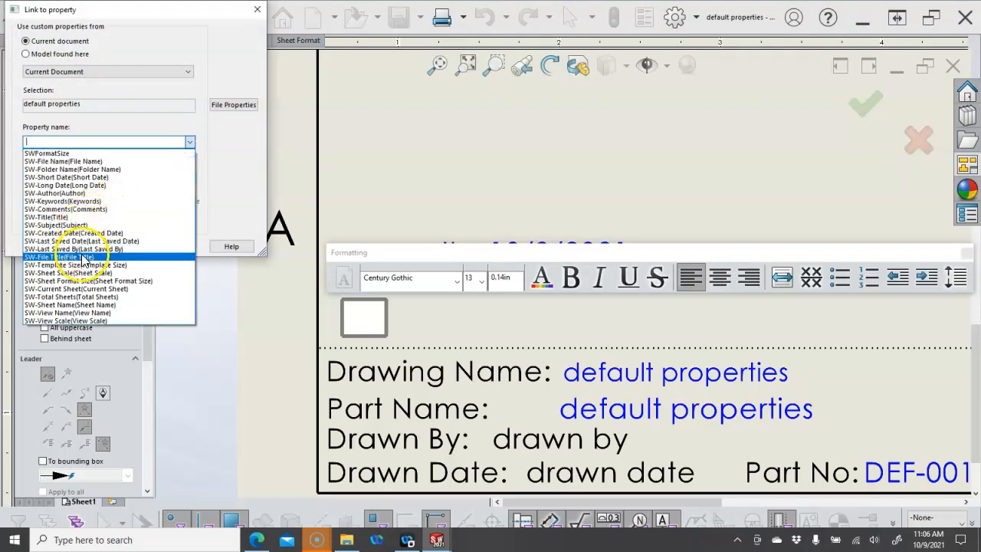
left_click(76, 187)
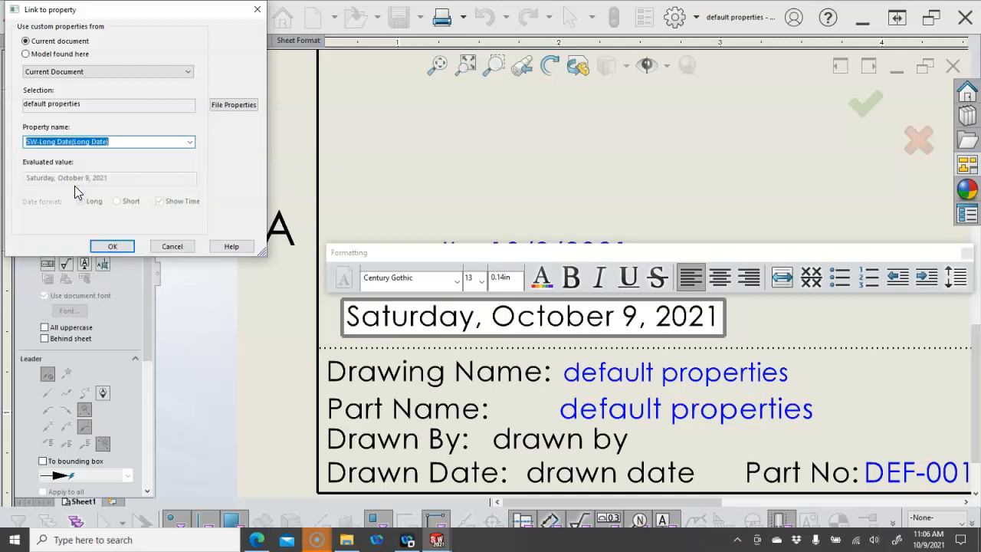
key("BackSpace")
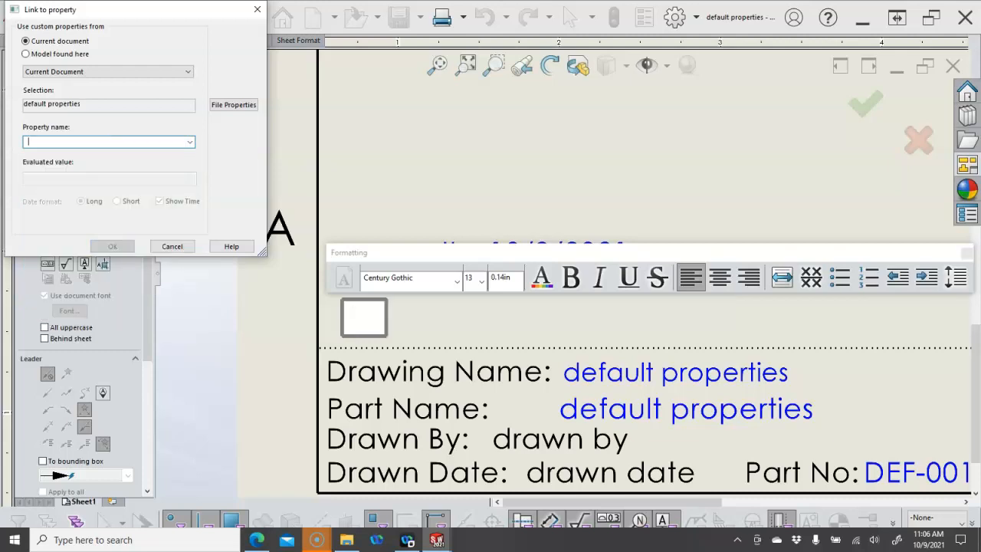
left_click(189, 142)
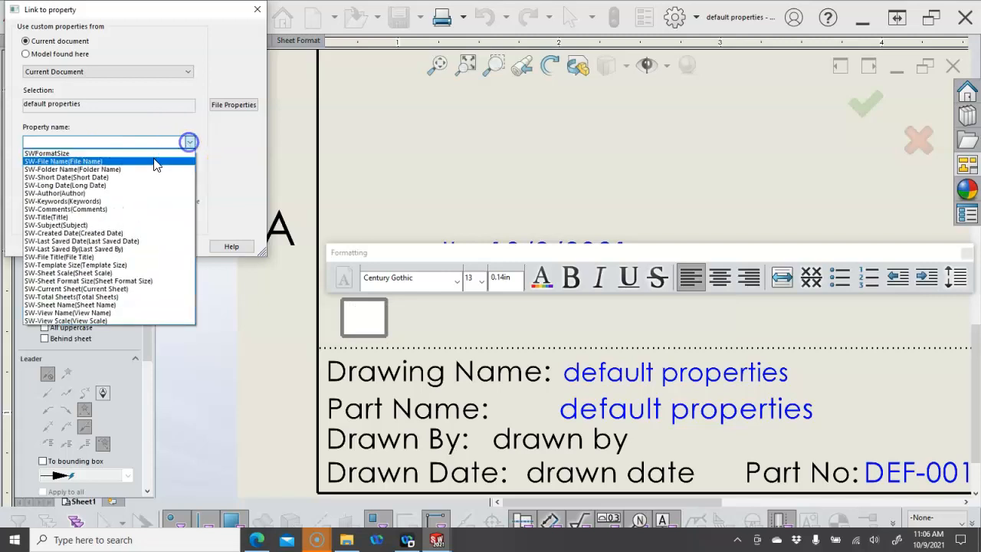
left_click(86, 186)
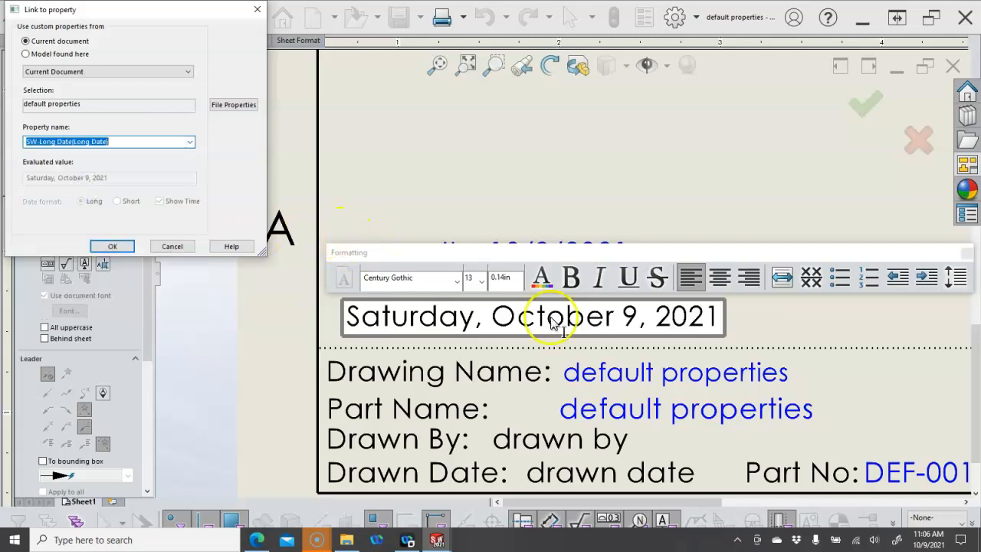
left_click(694, 323)
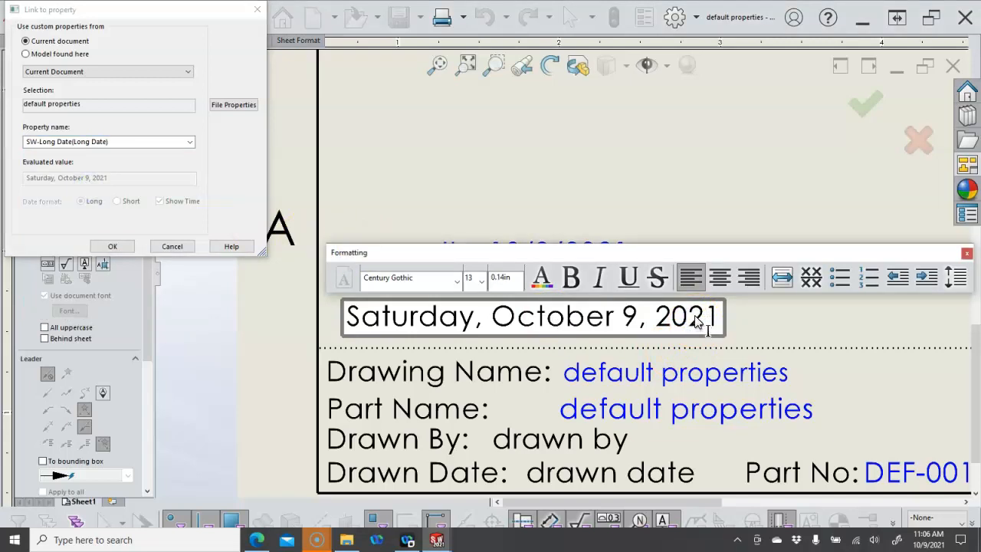
key("BackSpace")
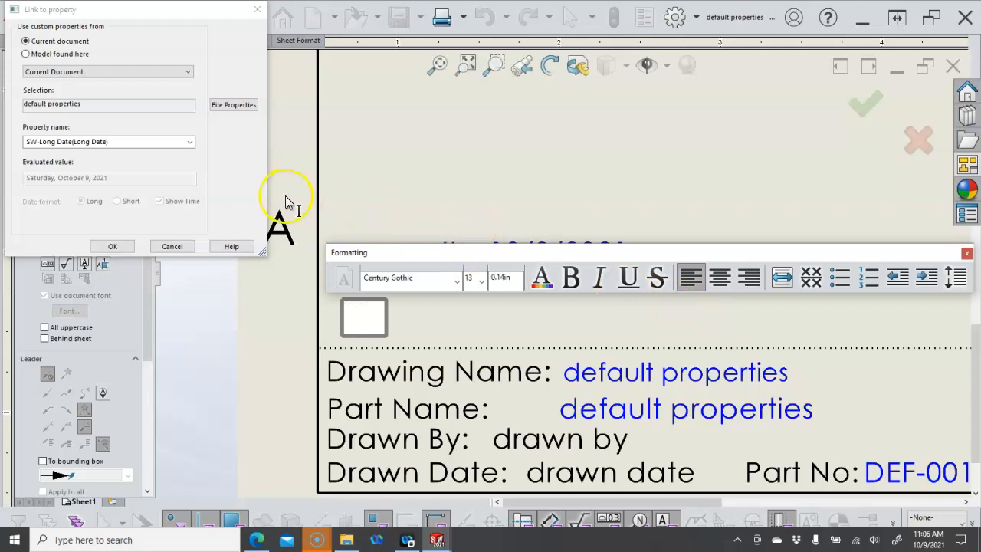
Link the new note to the current document's SW-Long Date property and finish the Note command
left_click(189, 141)
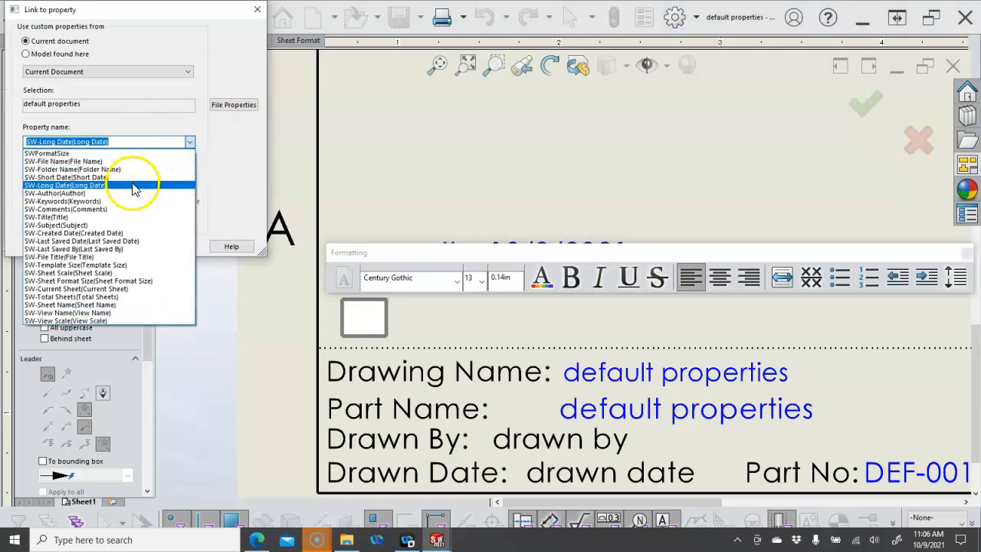
left_click(89, 187)
left_click(123, 246)
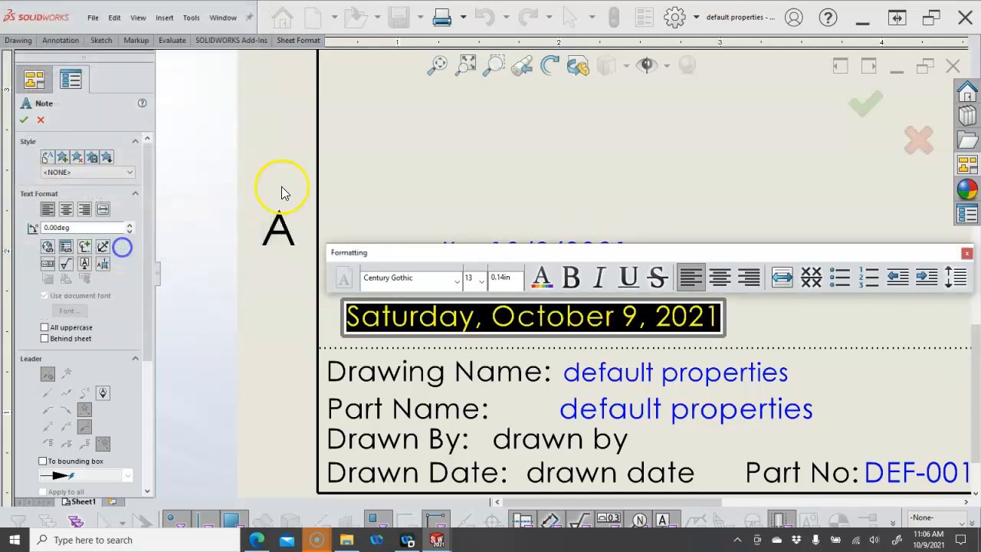
left_click(407, 154)
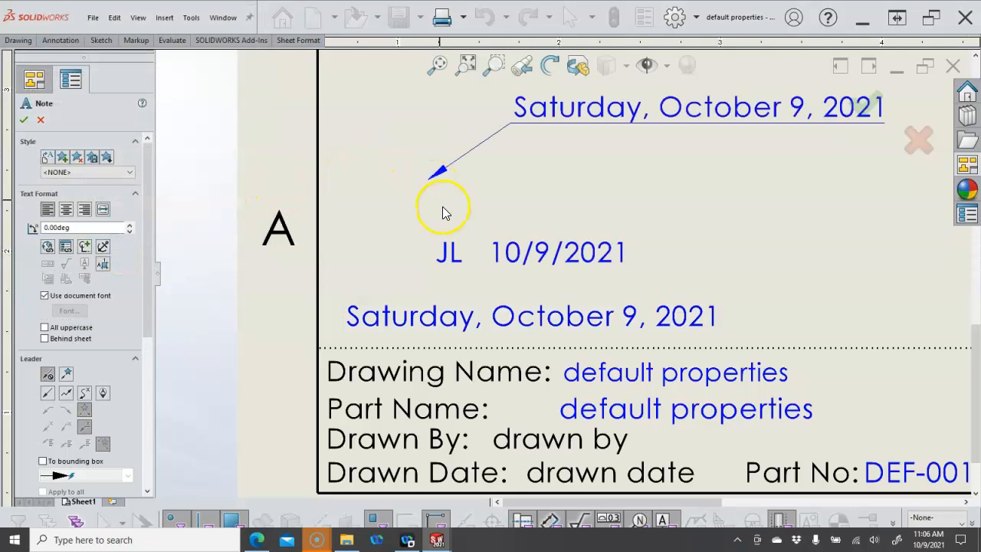
key("Escape")
Reduce the long date note's text height to .06 in and seat it against the border just above the title block's dotted line
left_click_drag(456, 317, 443, 328)
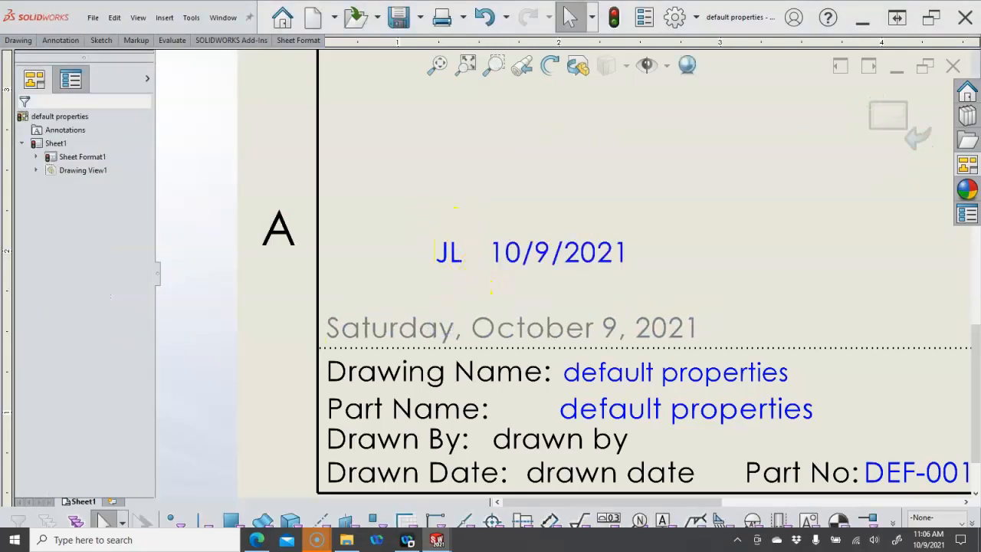
double_click(441, 326)
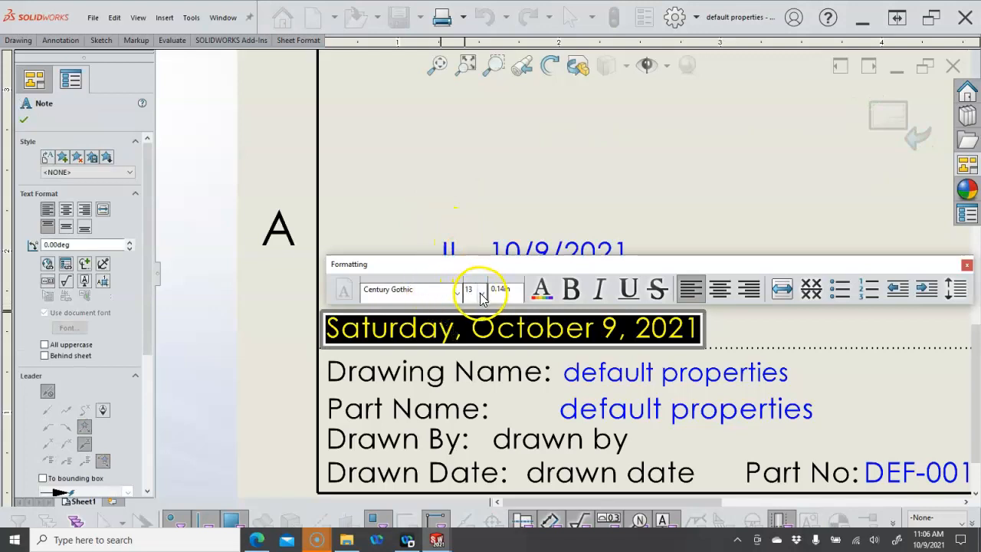
left_click(481, 294)
left_click(471, 308)
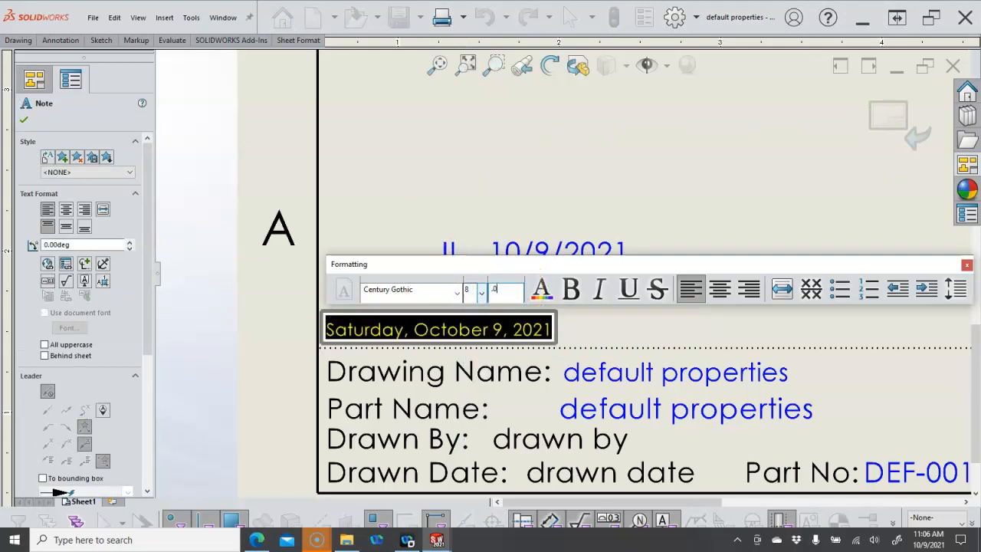
key("Return")
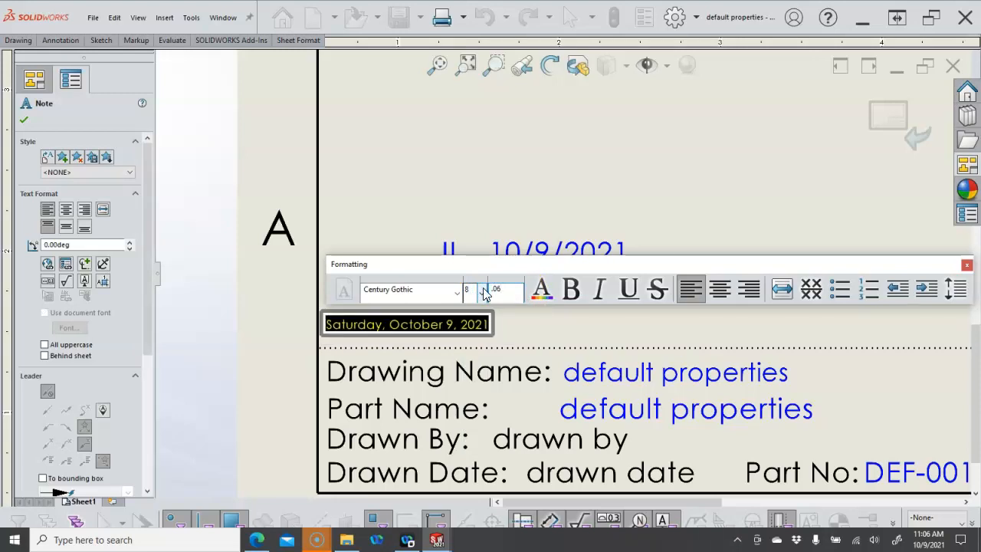
left_click(460, 212)
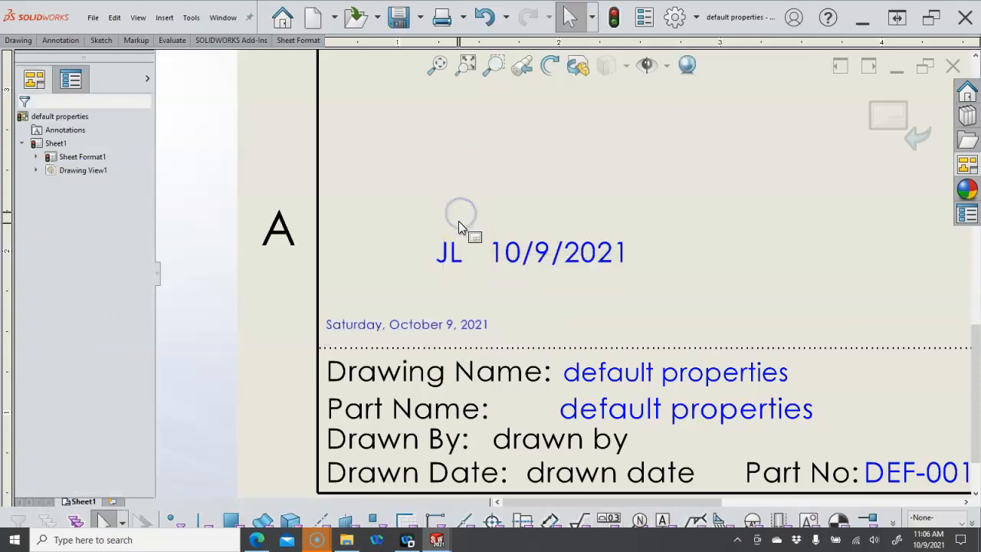
left_click_drag(423, 325, 419, 335)
Exit sheet format editing and close the drawing to return to the part
scroll(565, 287, "up", 6)
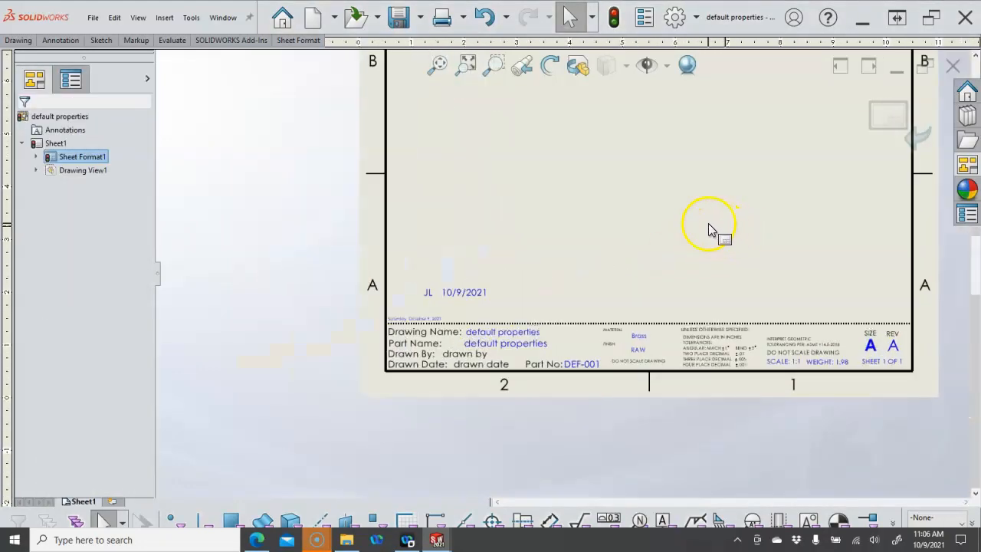
scroll(708, 228, "down", 2)
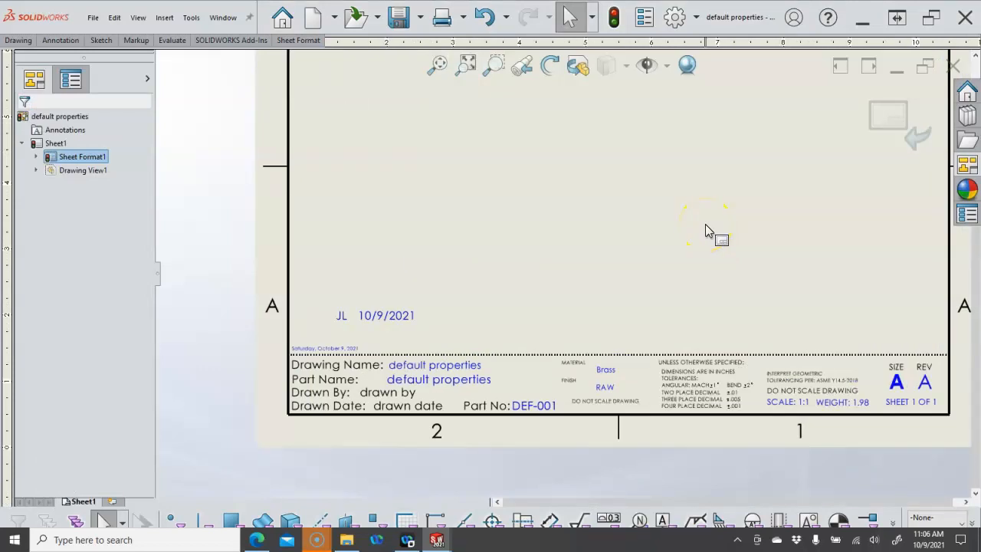
left_click(885, 119)
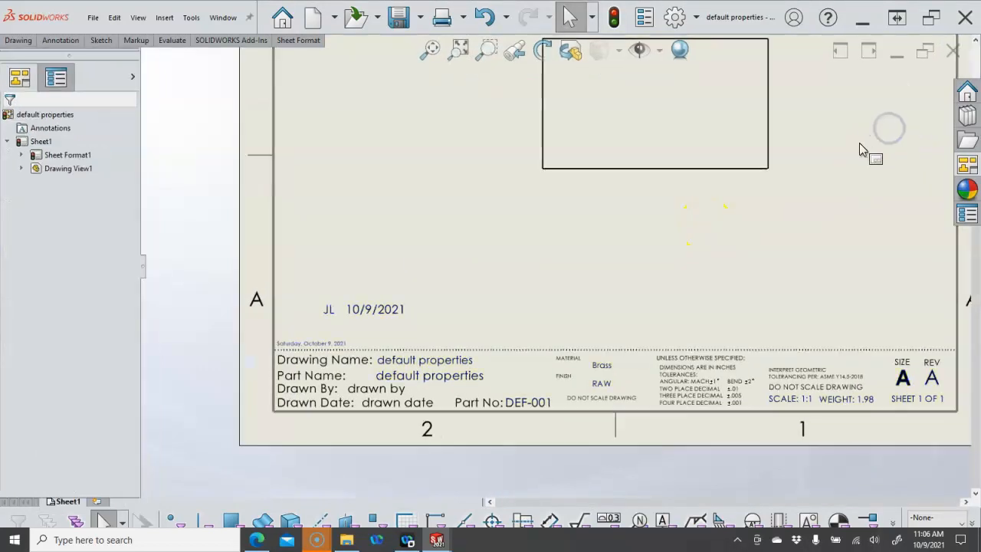
left_click(833, 184)
scroll(834, 183, "up", 3)
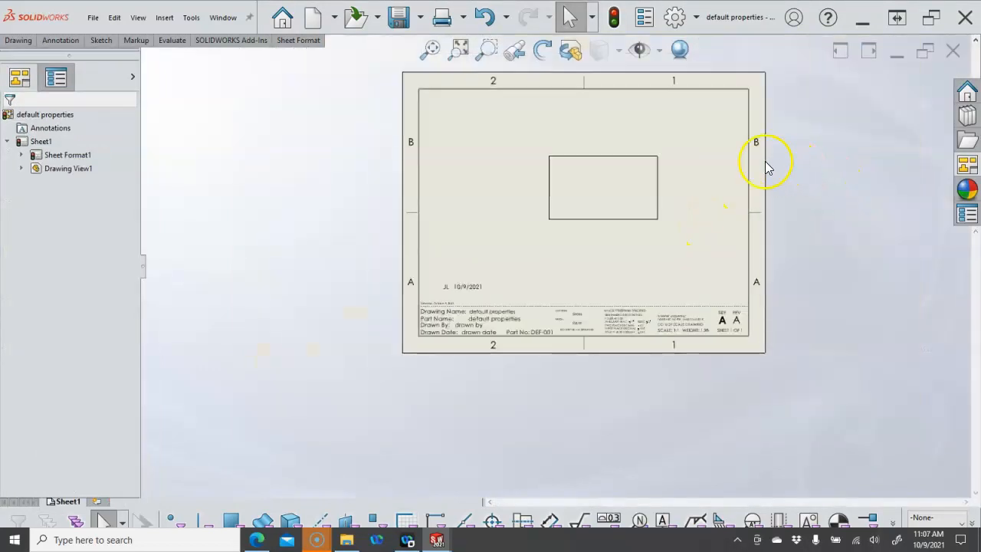
left_click(953, 50)
left_click(445, 295)
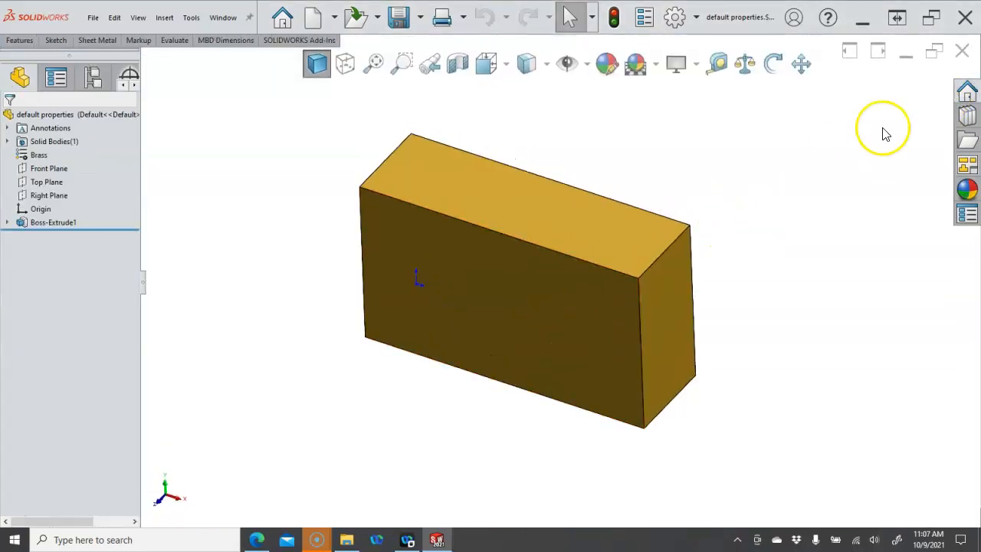
Close the part and create a new drawing with the my a-landscape sheet format, cancelling the Model View command
left_click(962, 50)
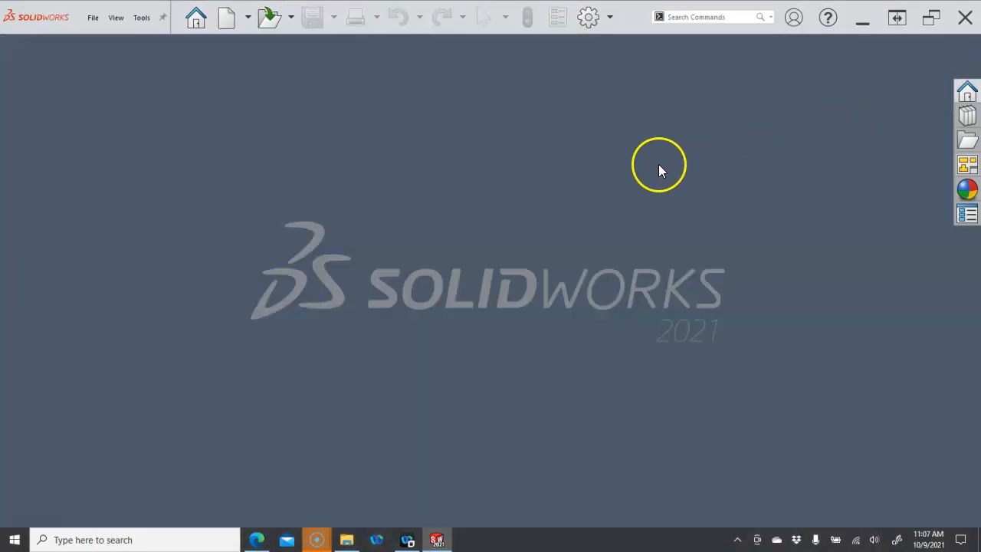
left_click(224, 21)
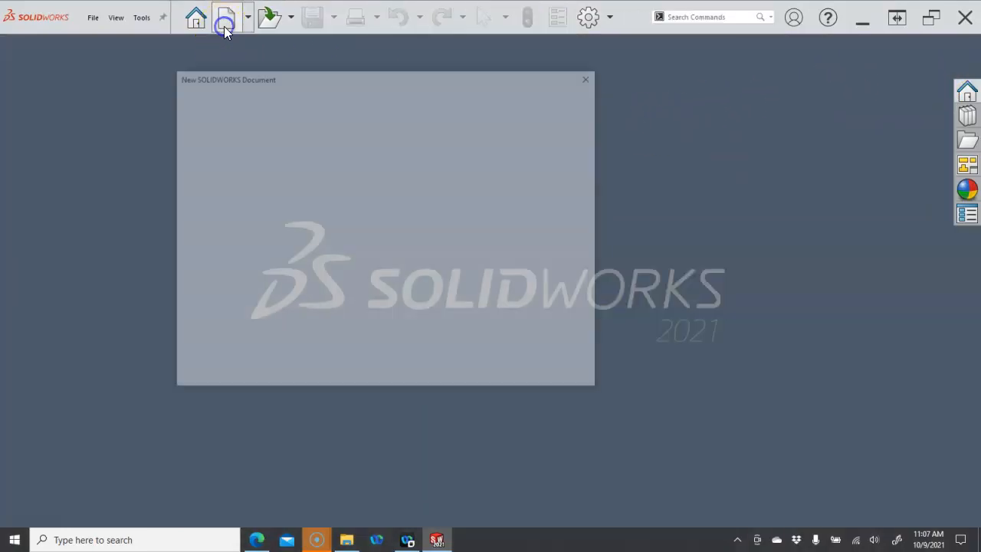
double_click(295, 121)
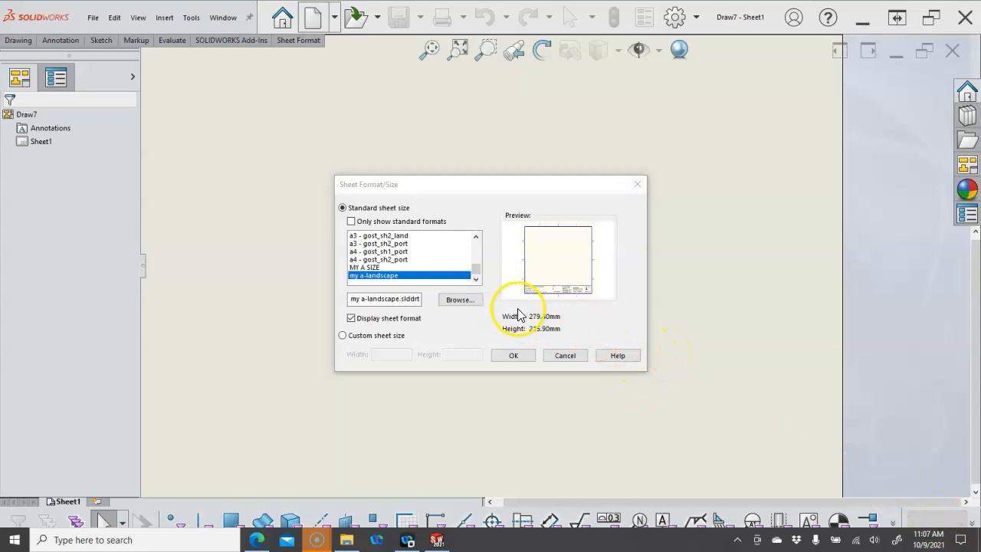
left_click(503, 353)
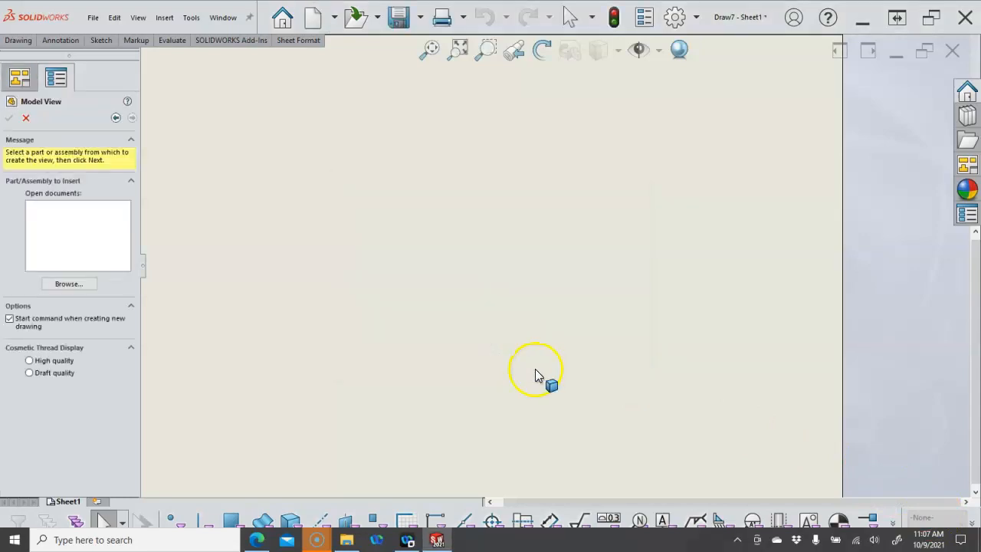
left_click(25, 117)
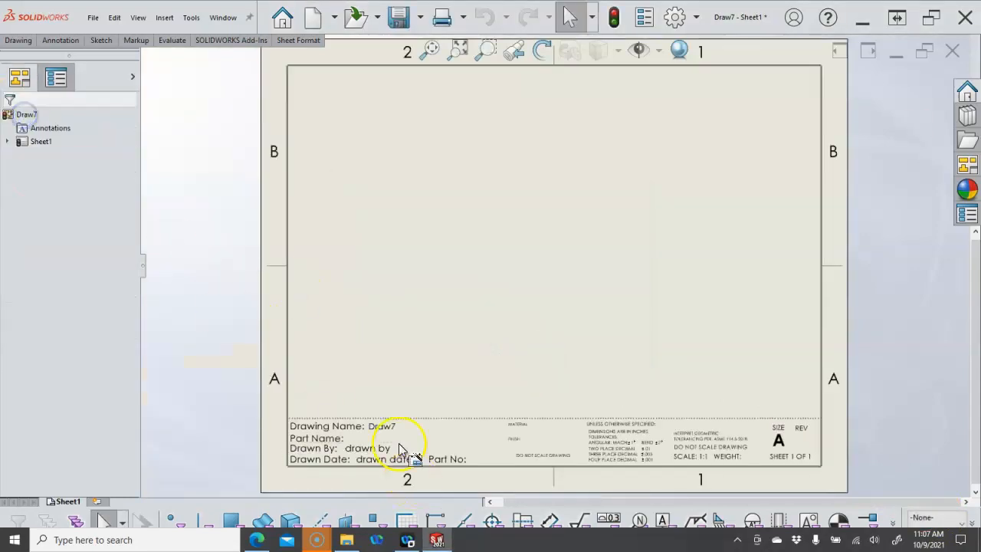
left_click(326, 540)
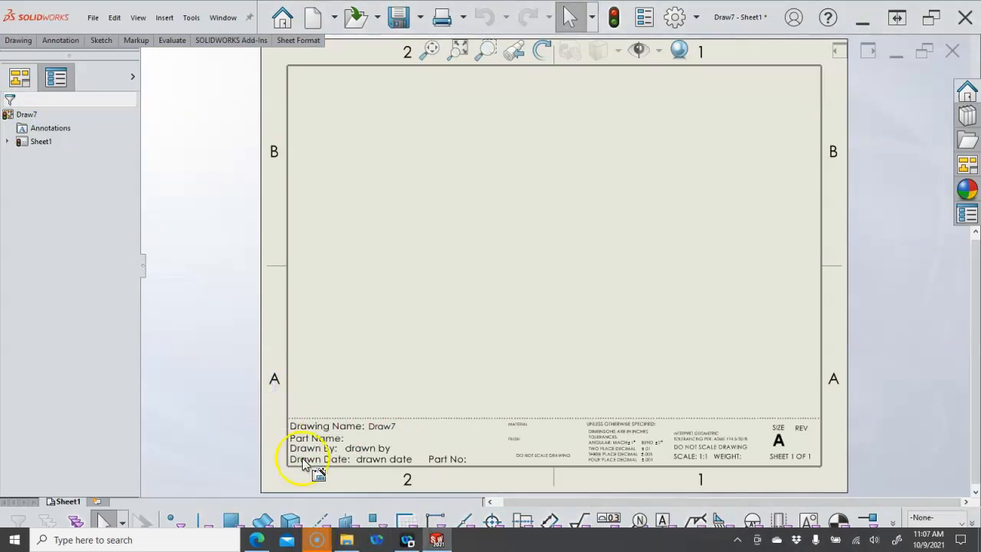
mouse_move(311, 540)
left_click(376, 486)
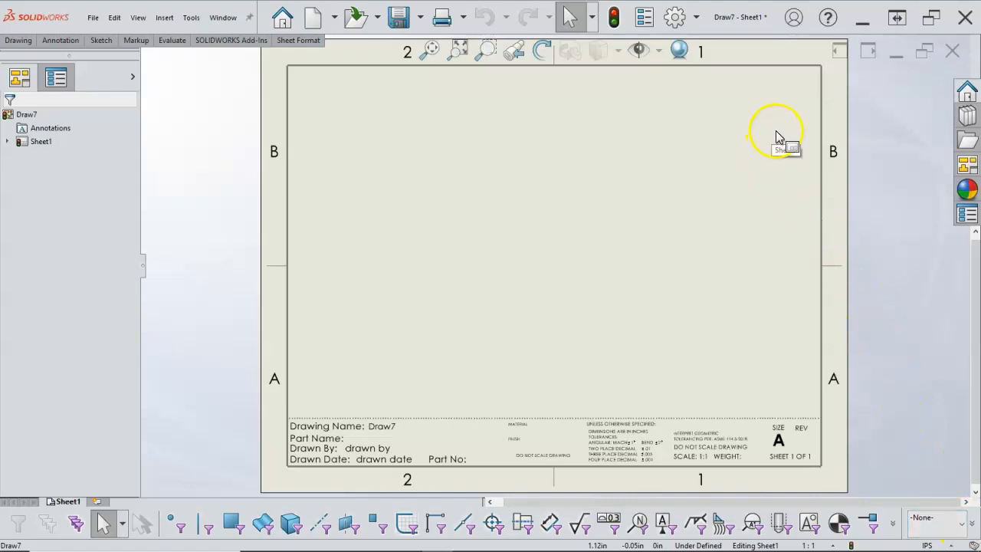
Check whether the Layer toolbar is enabled and open the drawing's Layers dialog
right_click(751, 31)
mouse_move(797, 82)
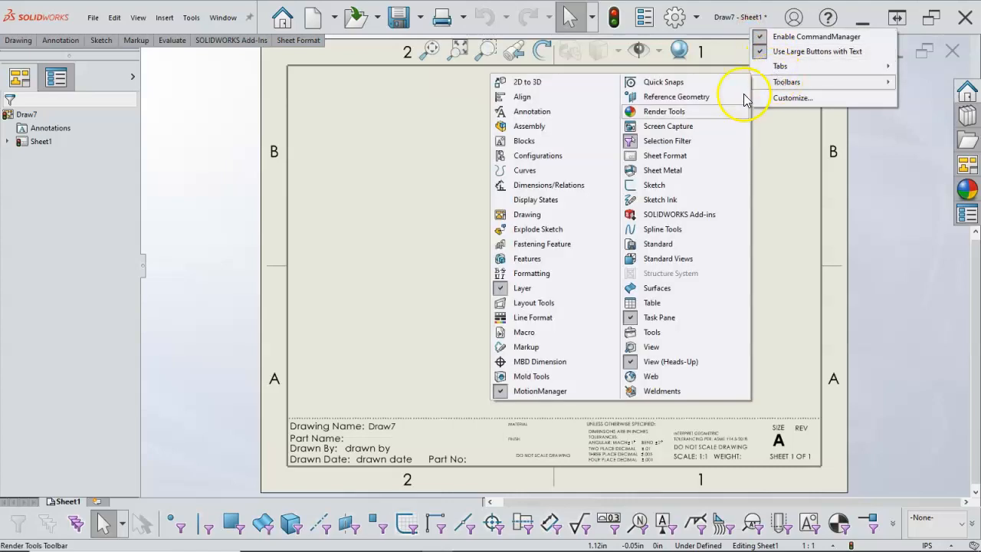
left_click(860, 364)
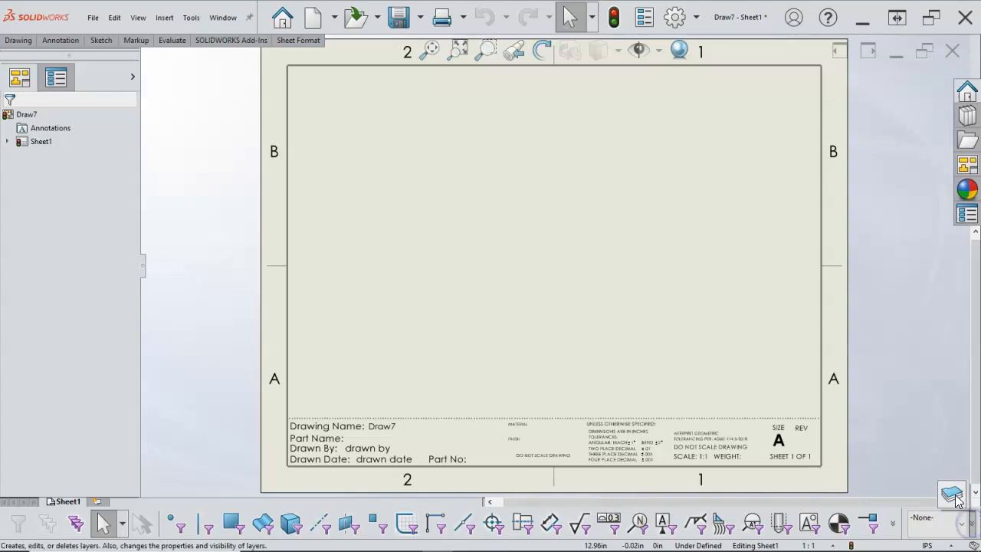
left_click(972, 526)
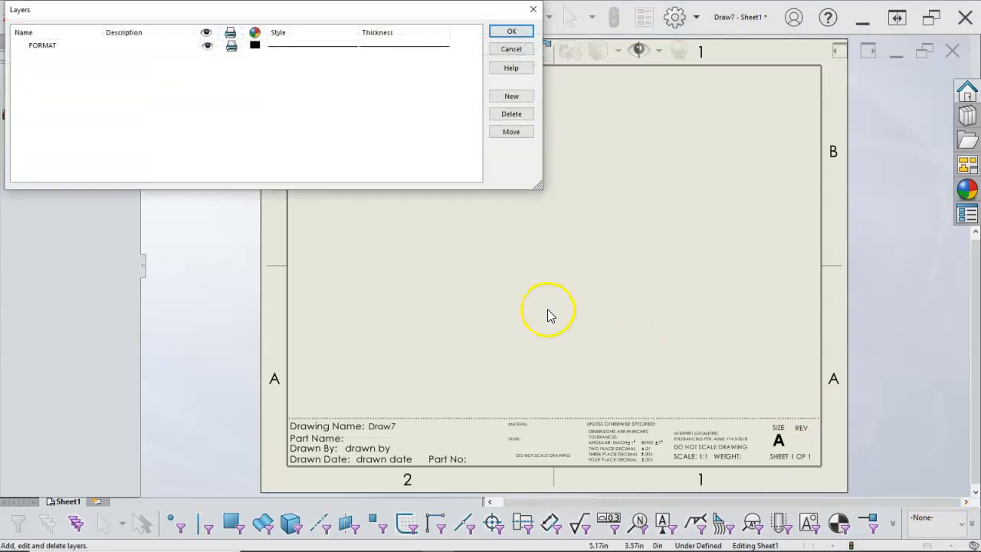
Add a layer named Dims and assign it the basic blue color
left_click(506, 98)
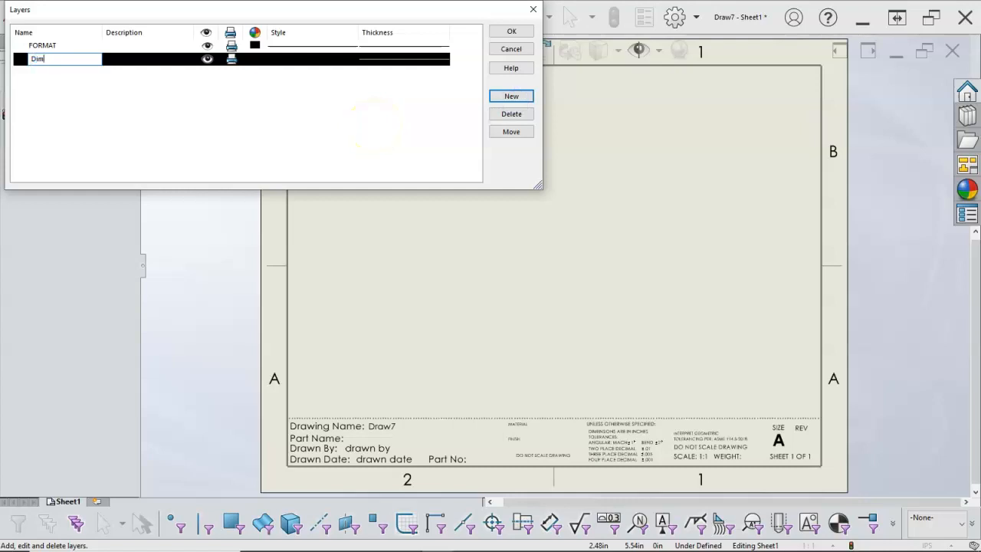
left_click(291, 90)
left_click(256, 61)
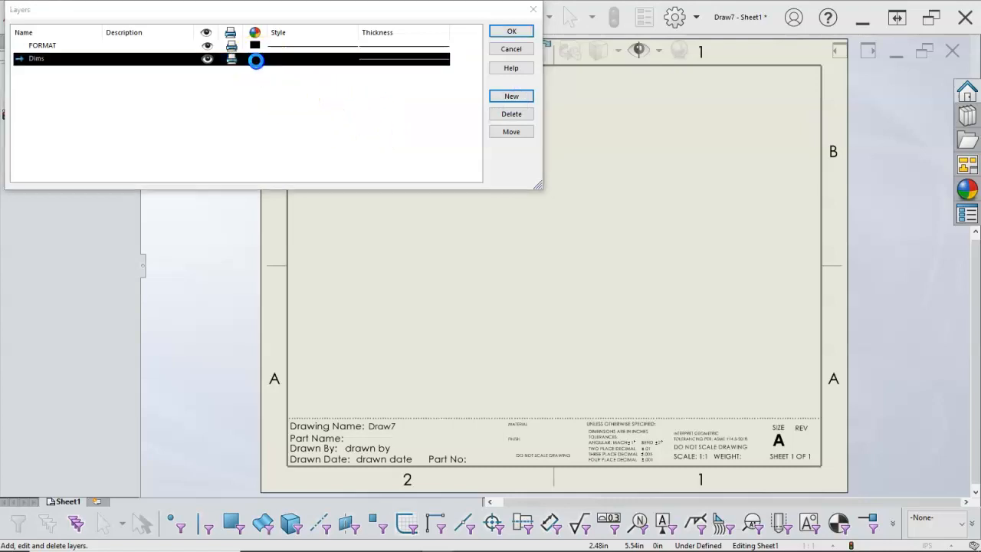
left_click(296, 39)
left_click(237, 192)
left_click(277, 113)
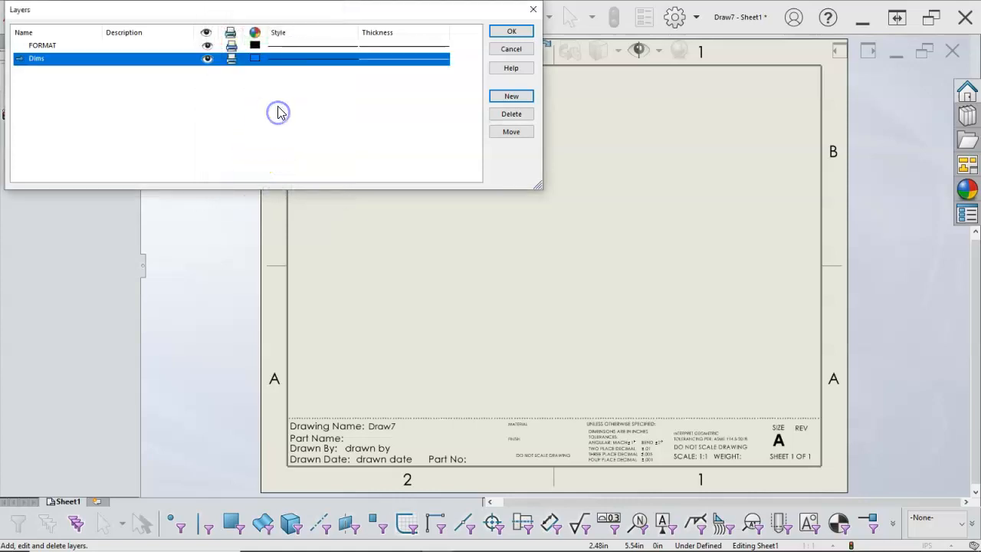
Add a second layer named Cen with a pink color and accept the layer settings
left_click(512, 96)
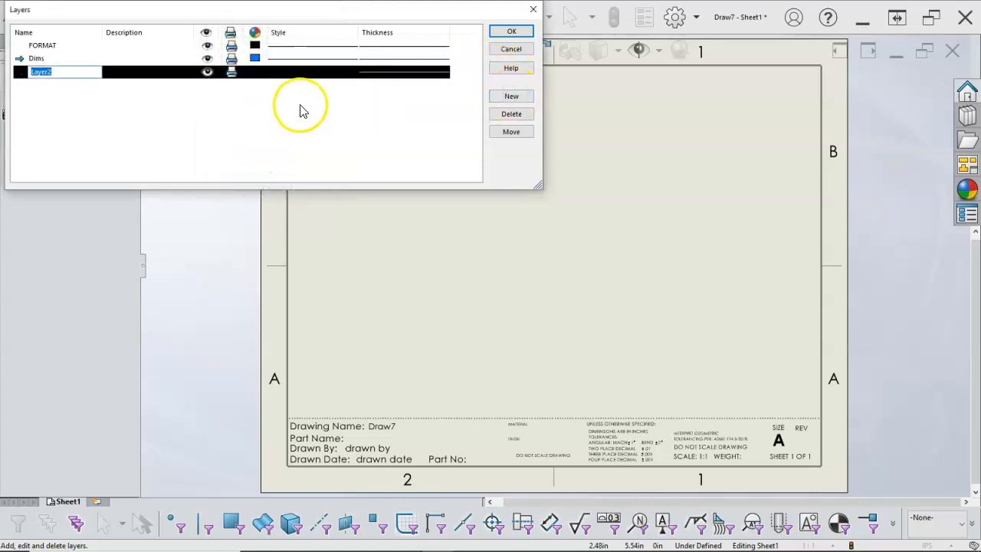
left_click(266, 103)
left_click(255, 71)
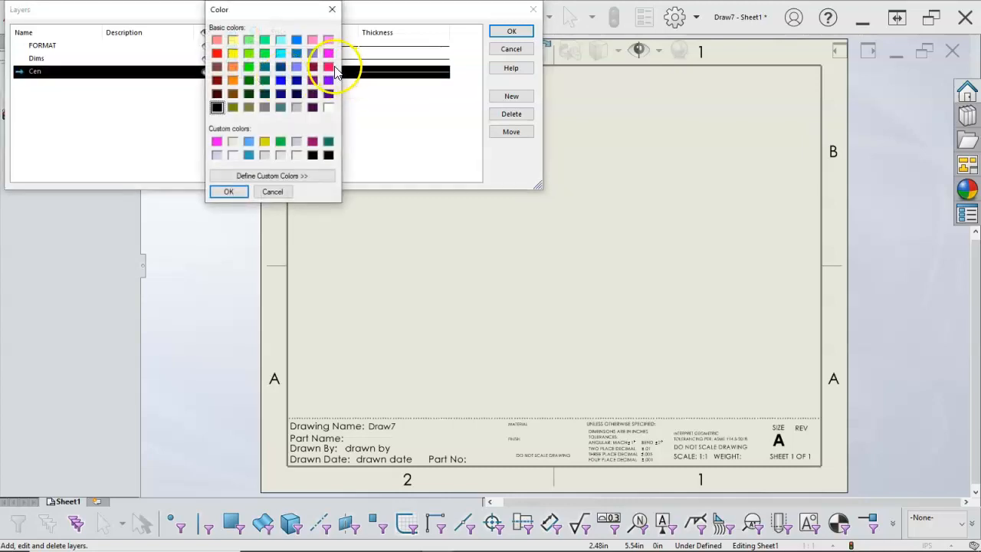
left_click(328, 67)
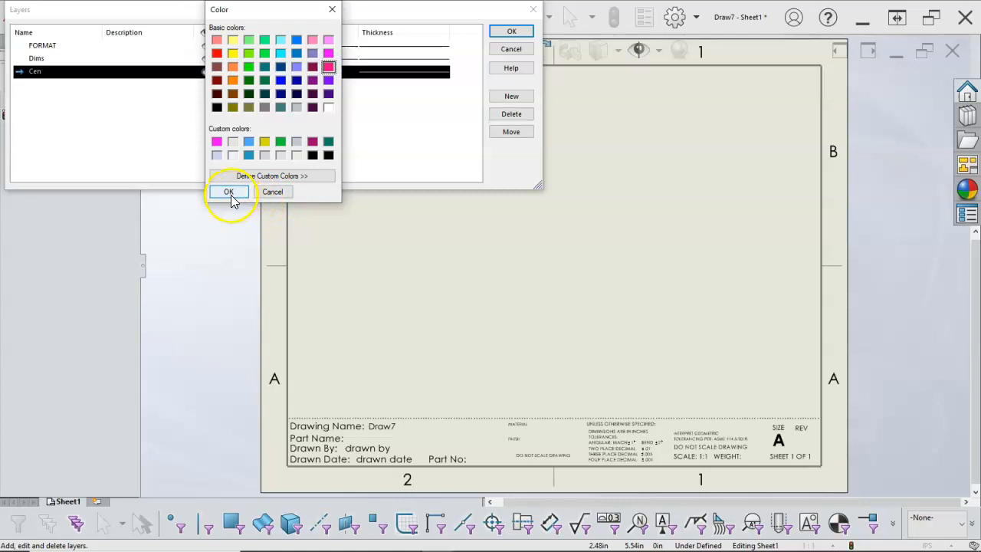
left_click(229, 192)
left_click(296, 171)
left_click(512, 96)
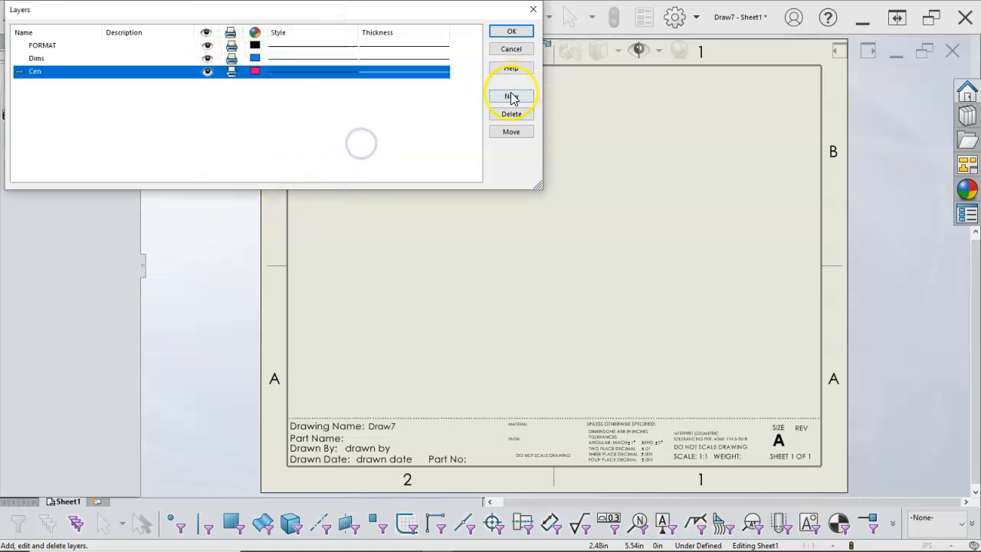
left_click(512, 31)
left_click(548, 165)
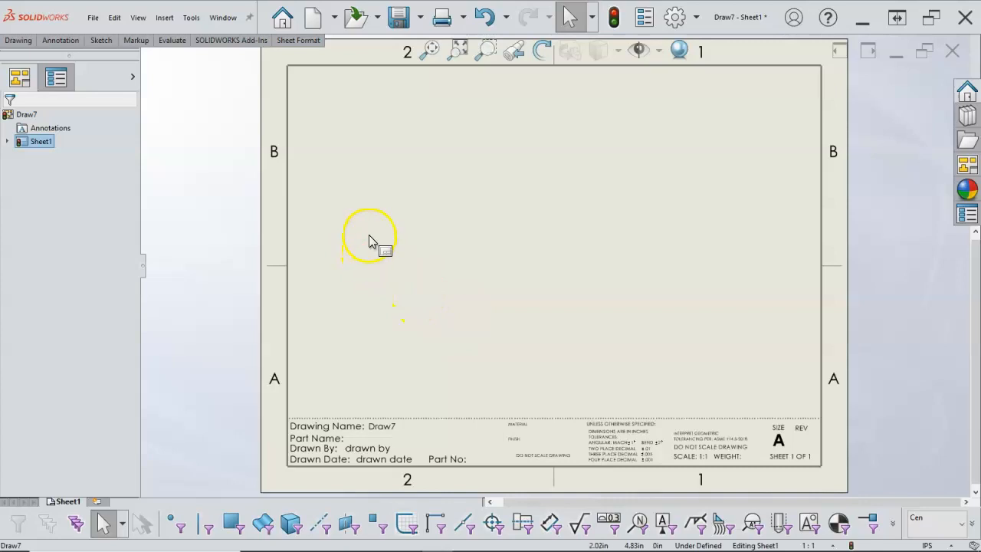
Save the sheet format as my a-landscape.slddrt in the SW Templates folder, replacing the existing file
left_click(92, 18)
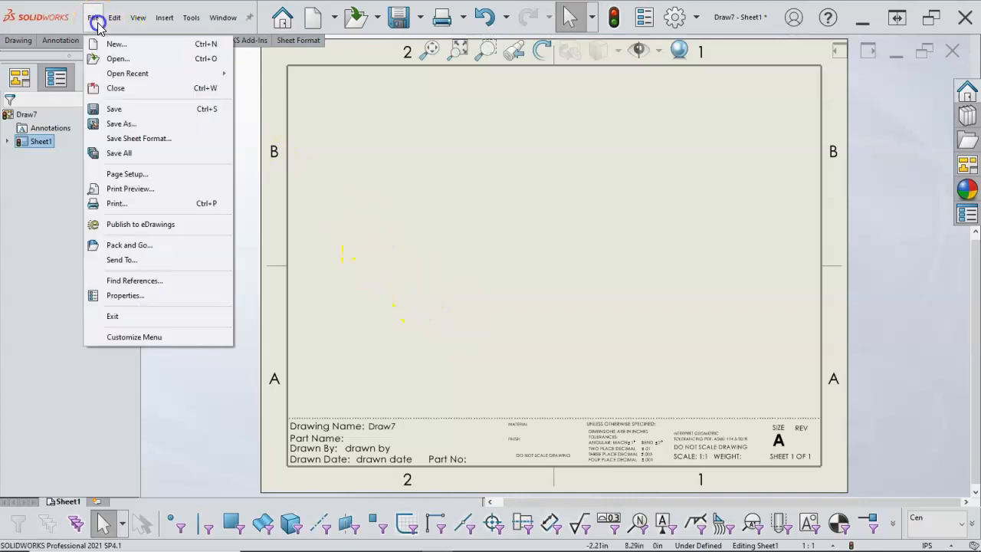
left_click(131, 138)
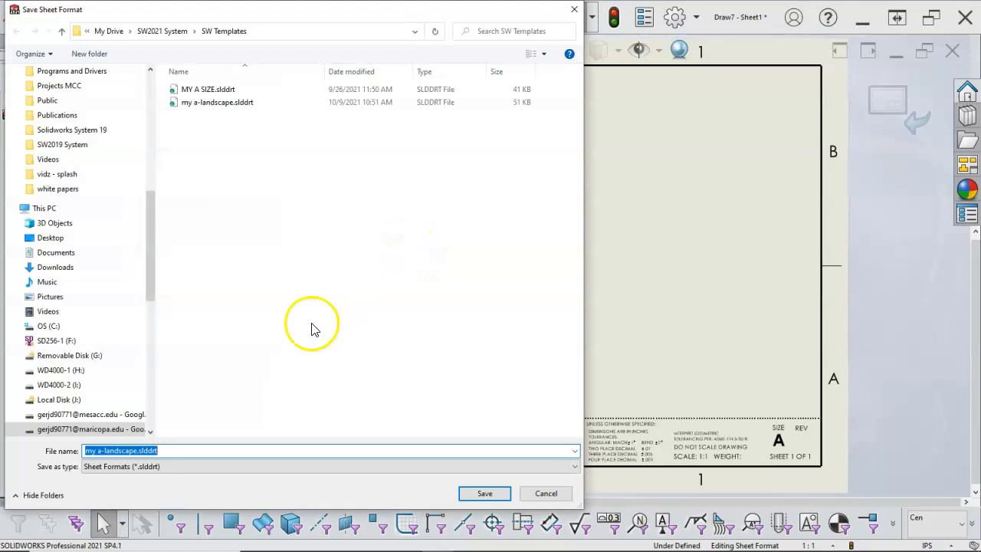
left_click(485, 493)
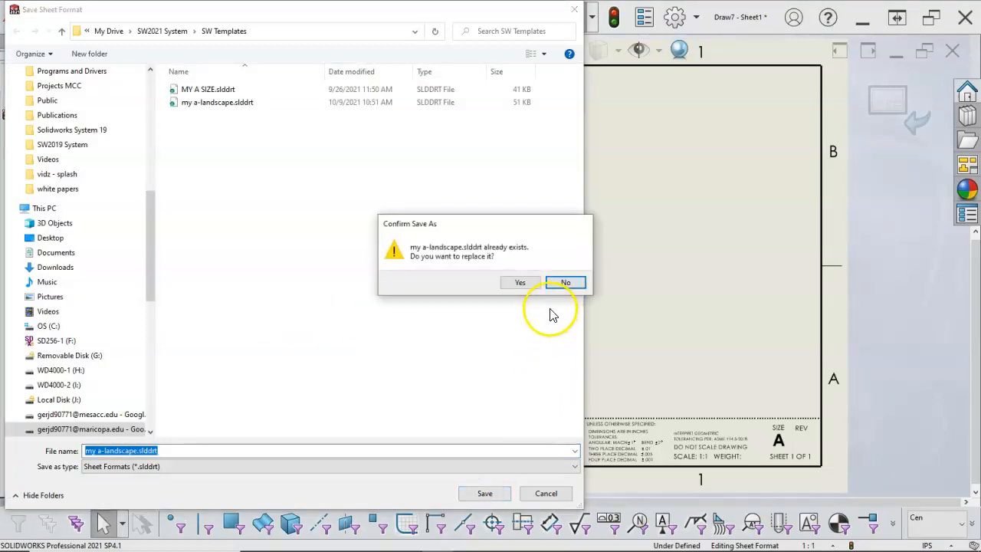
left_click(521, 282)
Save the drawing as a drawing template (*.drwdot) named my a-landscape in the SW Templates folder
left_click(88, 27)
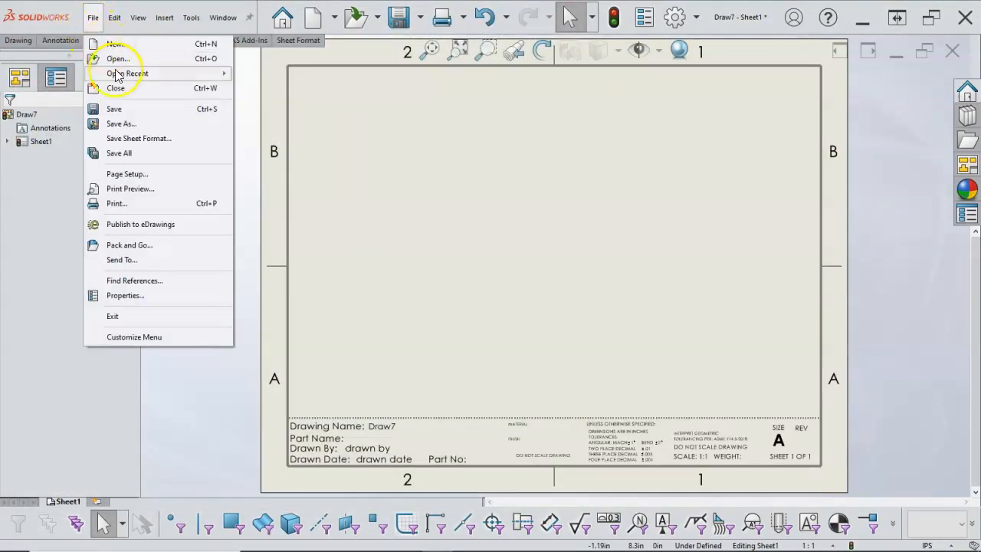
left_click(123, 123)
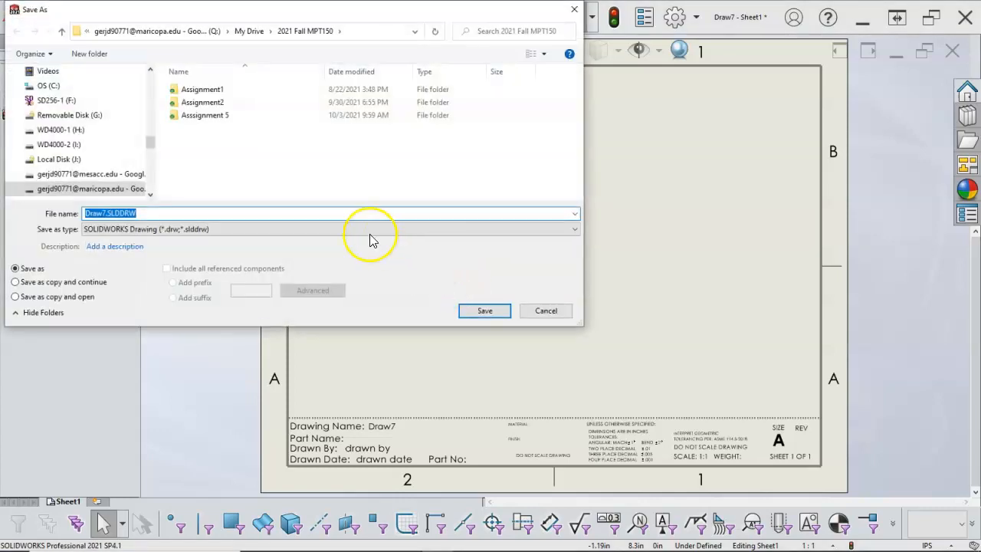
left_click(368, 229)
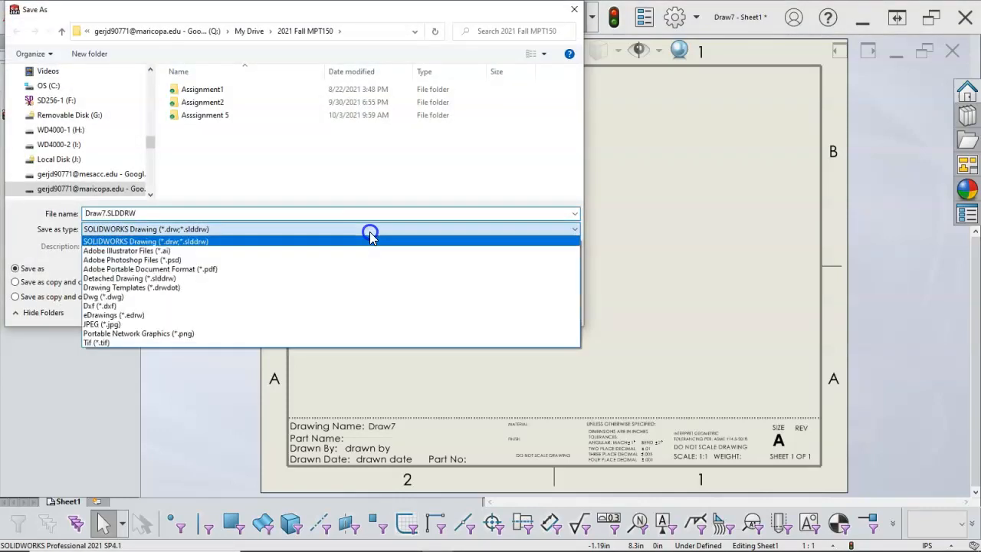
left_click(187, 287)
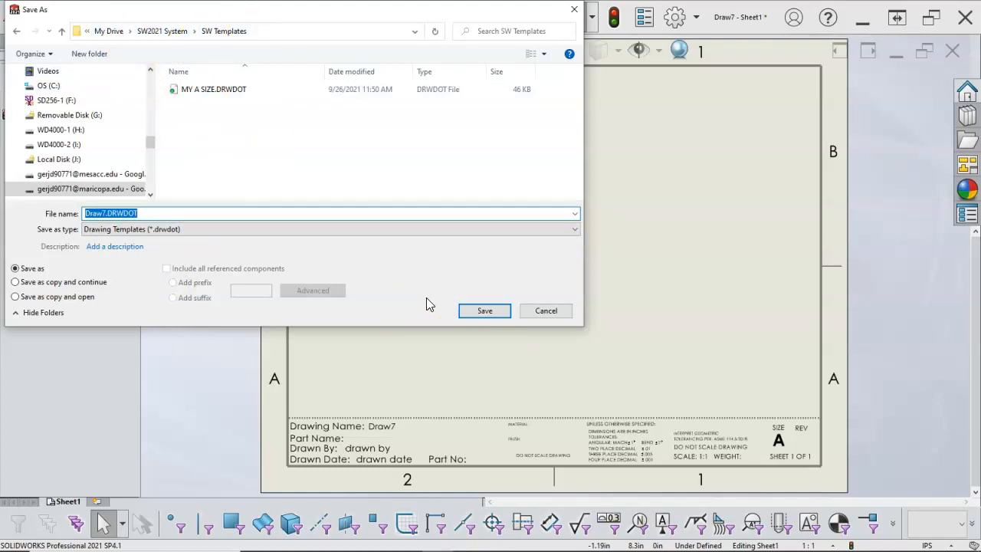
type("my a")
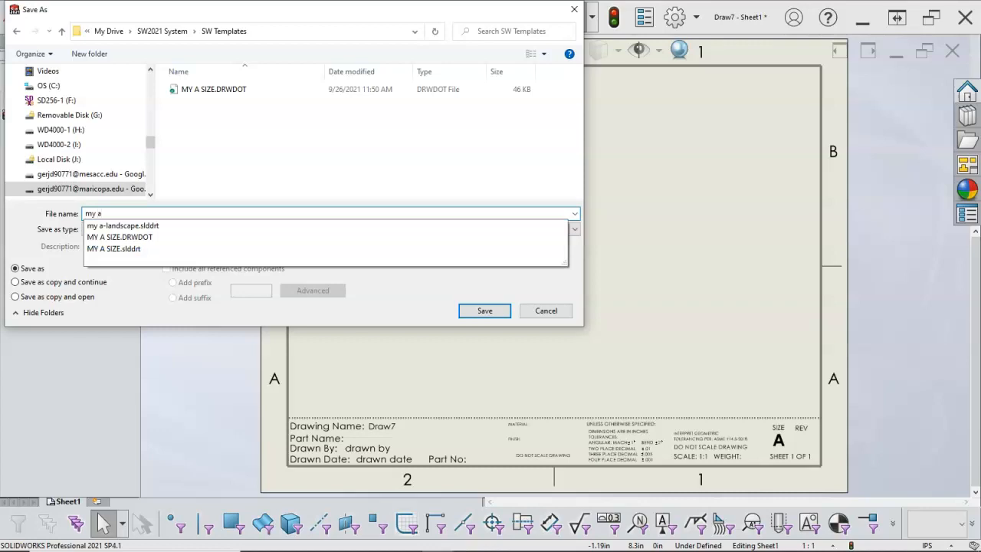
type("-landsscape")
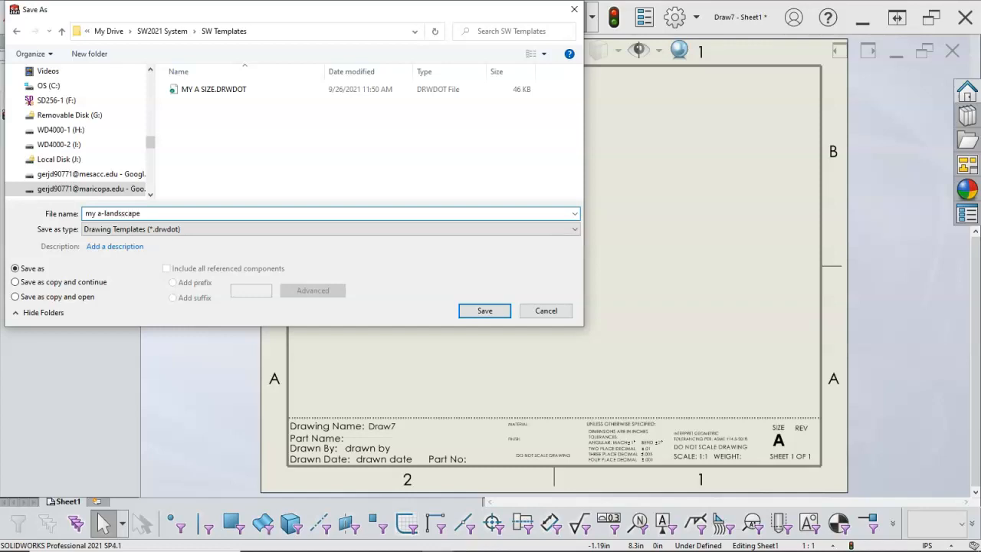
key("BackSpace")
left_click(489, 311)
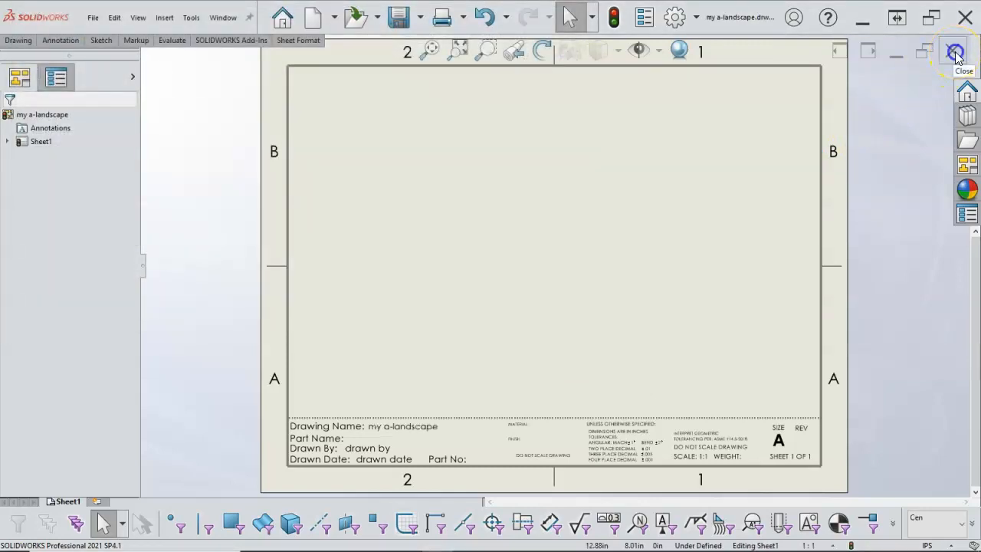
Close the template and create a new drawing from the my a-landscape template in SW Templates, cancelling the Model View command
left_click(955, 53)
left_click(226, 18)
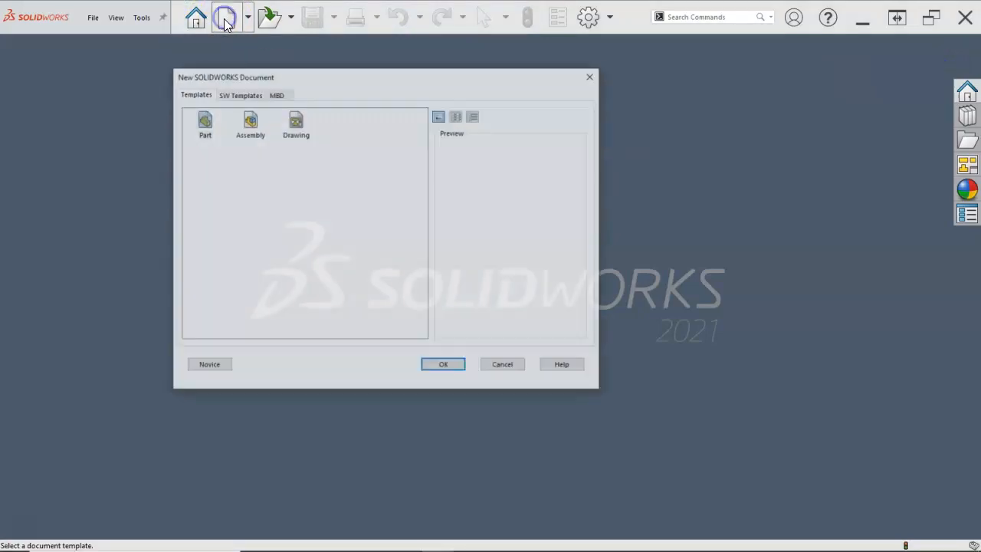
left_click(240, 95)
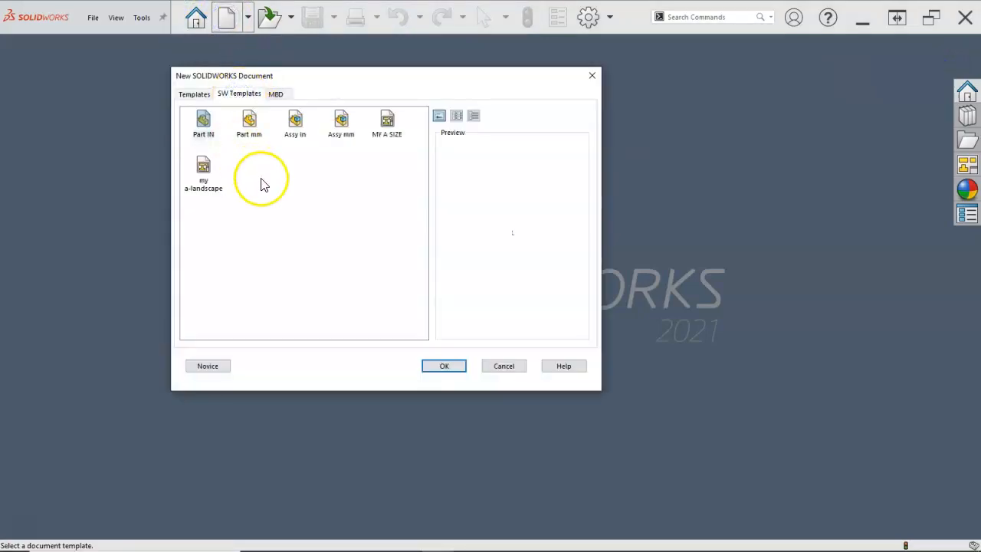
double_click(203, 174)
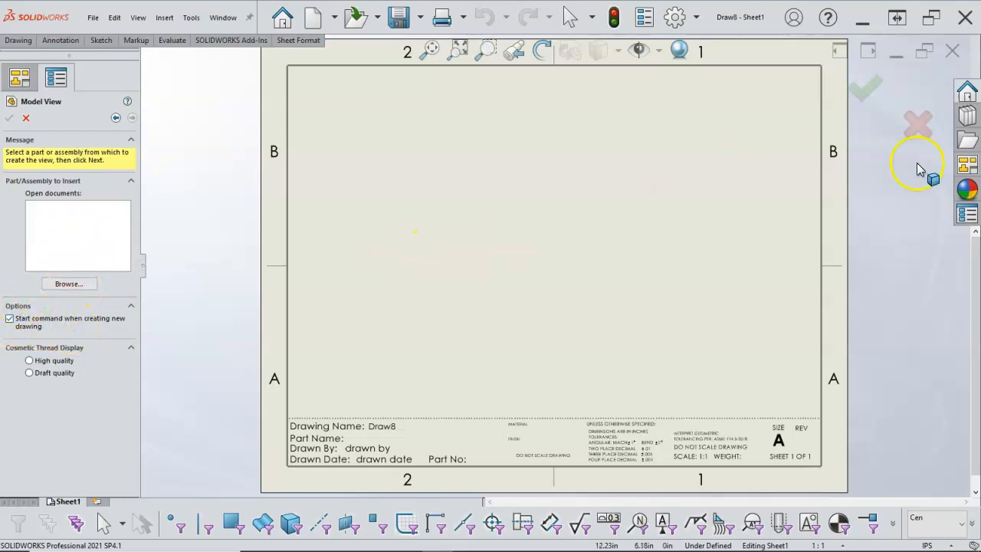
left_click(917, 124)
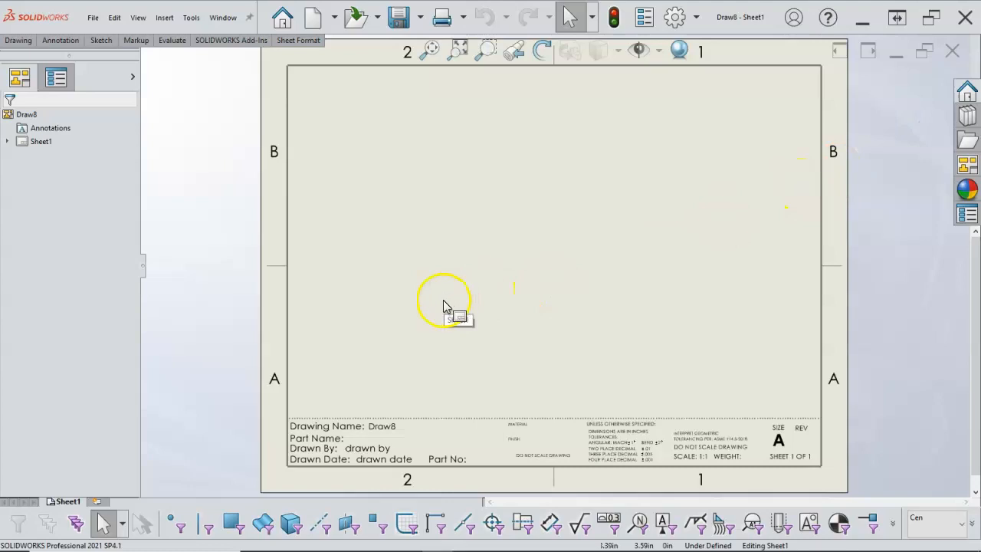